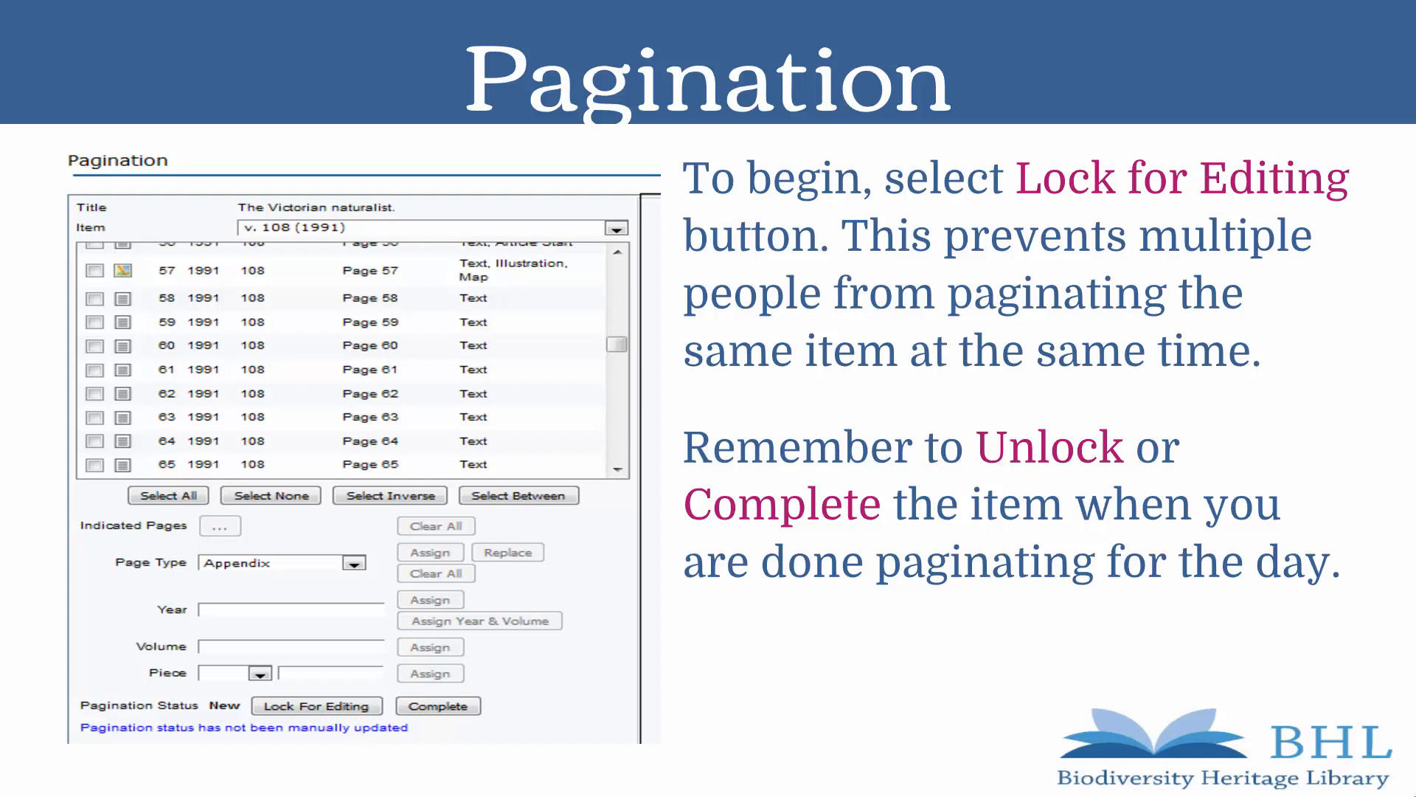
pyautogui.press('Right')
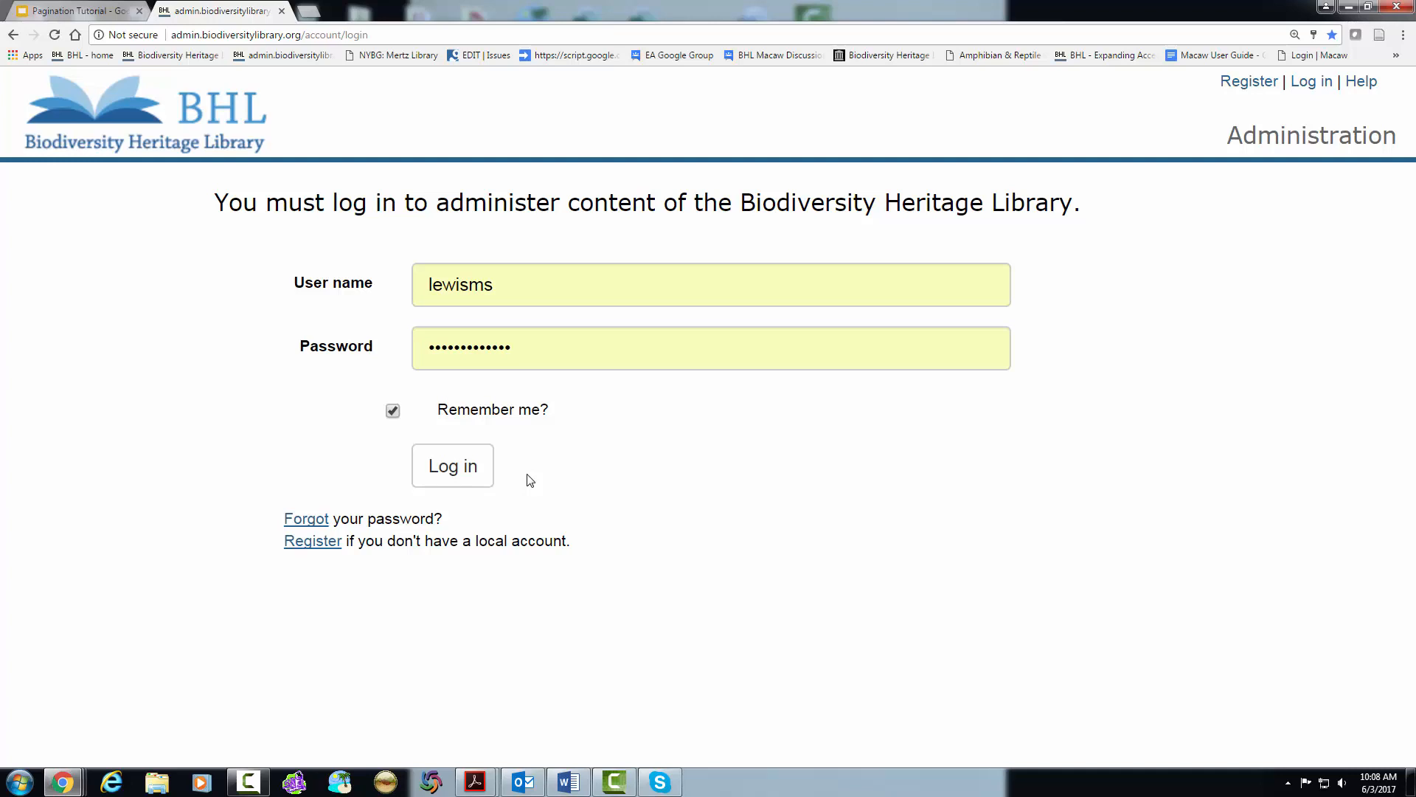
# - Log in to the administration site with the saved credentials and open the Pagination function
pyautogui.click(472, 468)
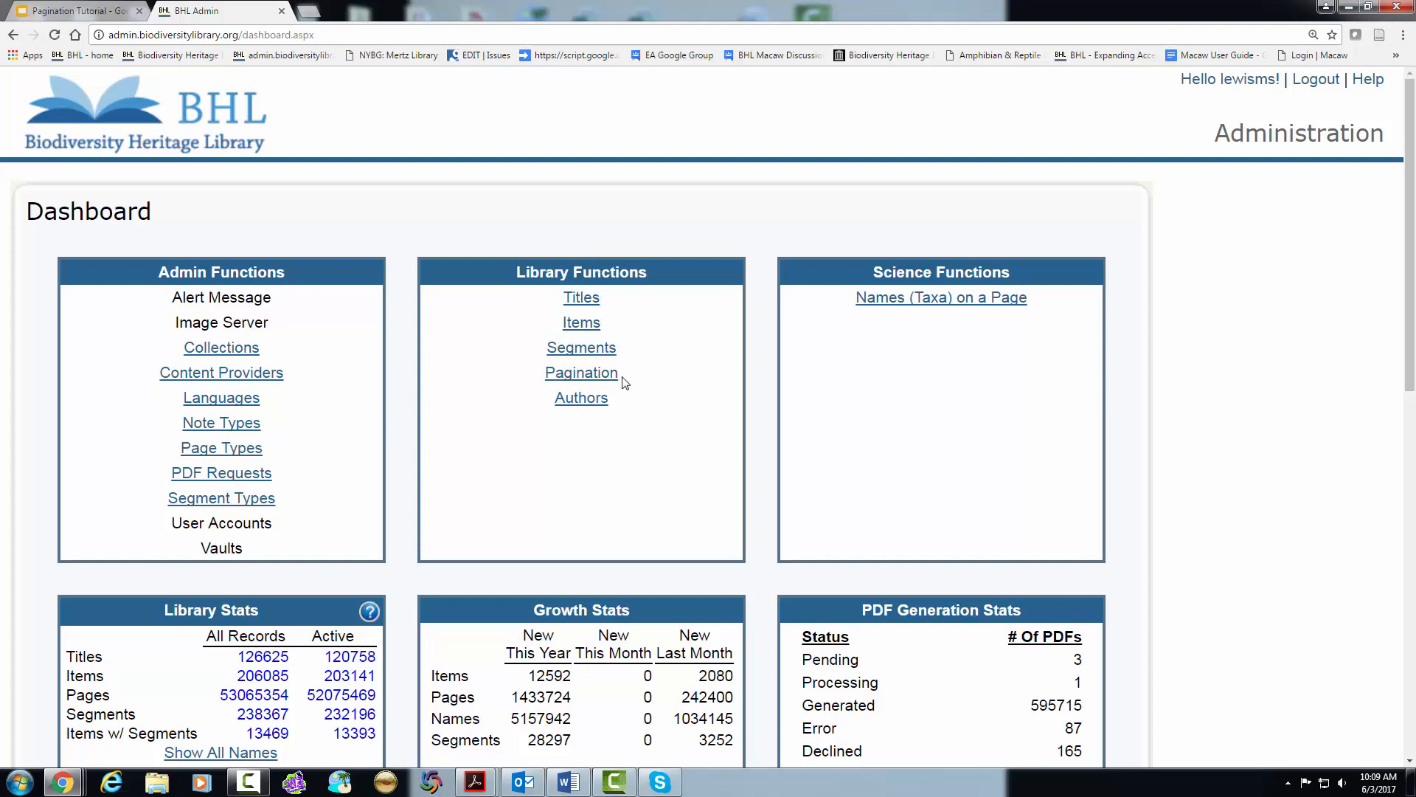
pyautogui.moveTo(623, 377); pyautogui.dragTo(543, 380)
pyautogui.click(593, 378)
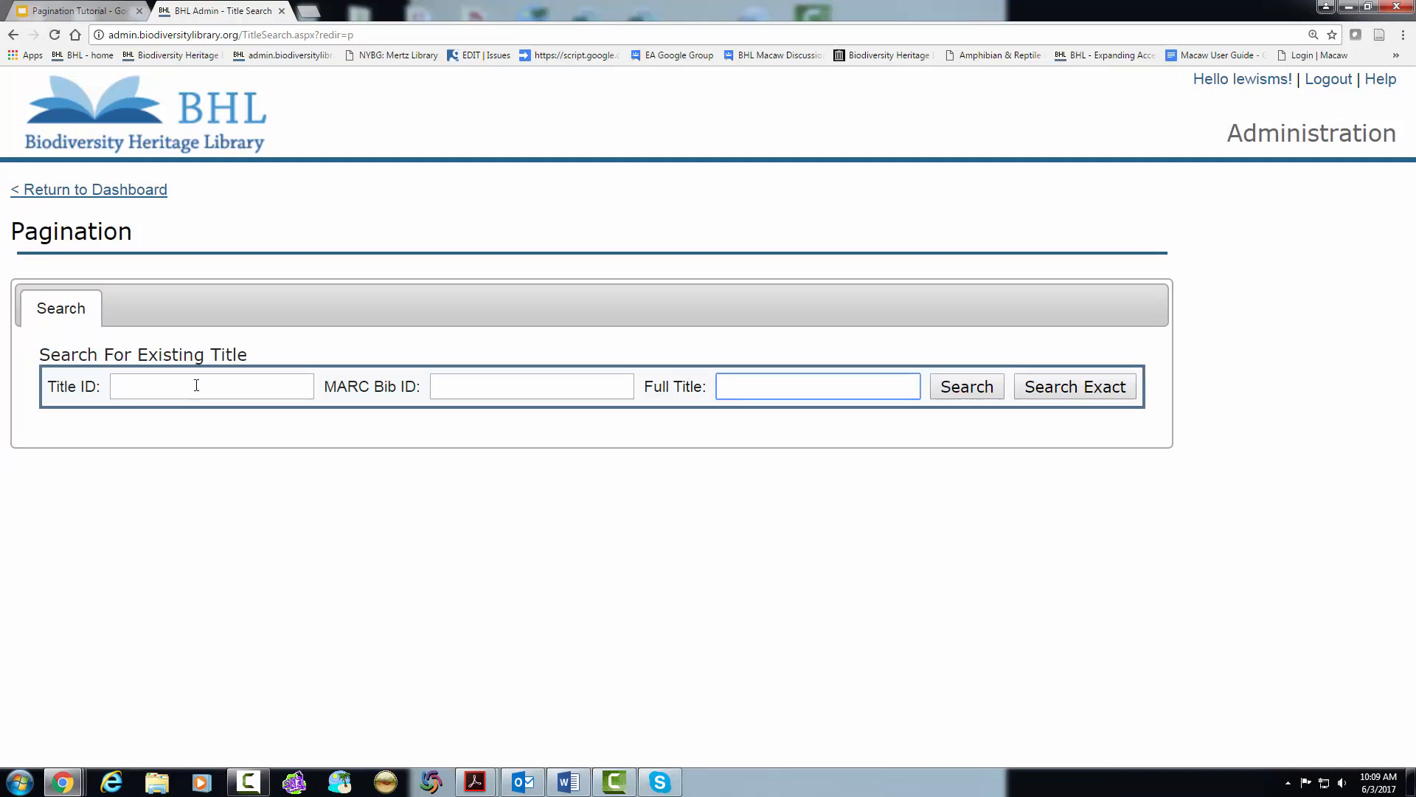
# - Find the title with Title ID 60651 and open it for pagination
pyautogui.click(196, 385)
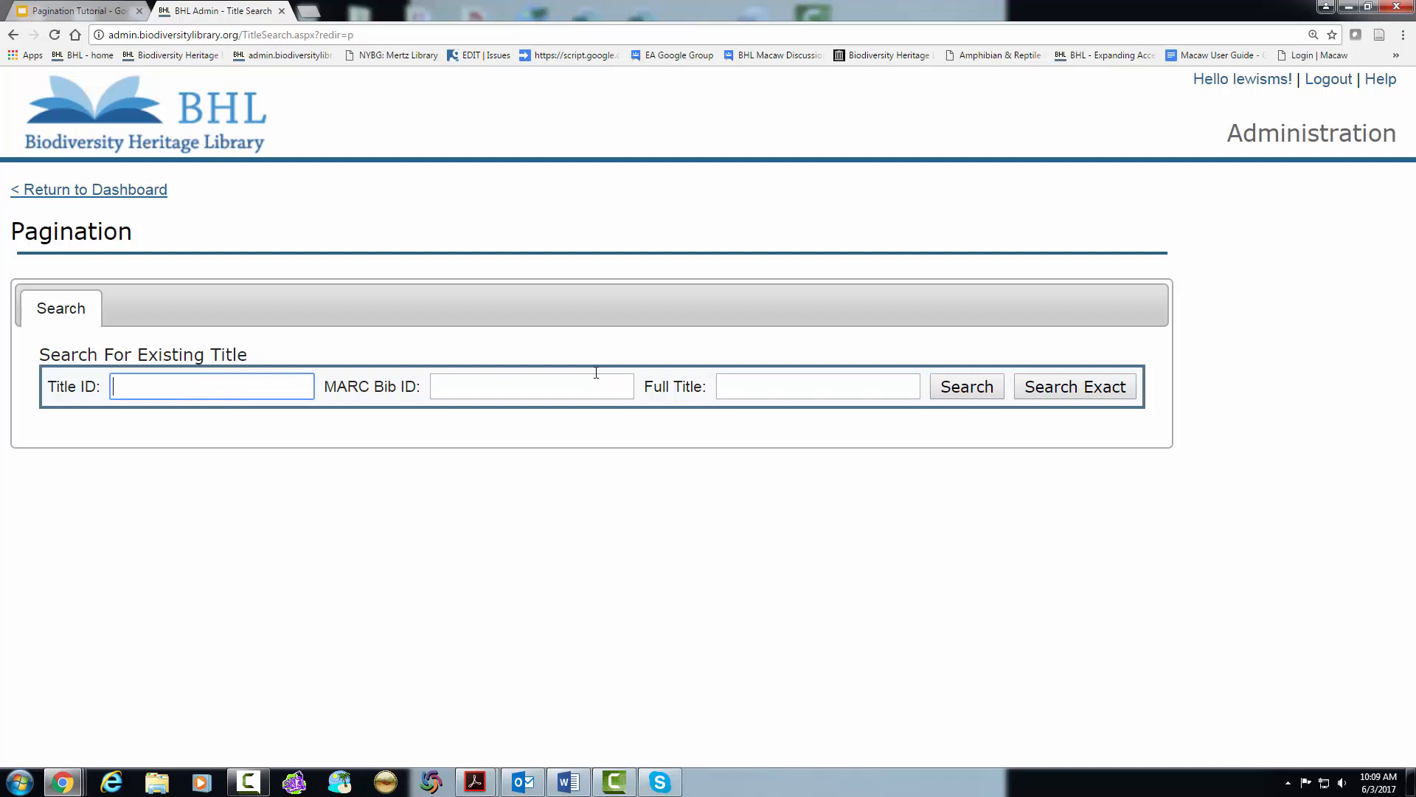
pyautogui.write('60651')
pyautogui.press('Return')
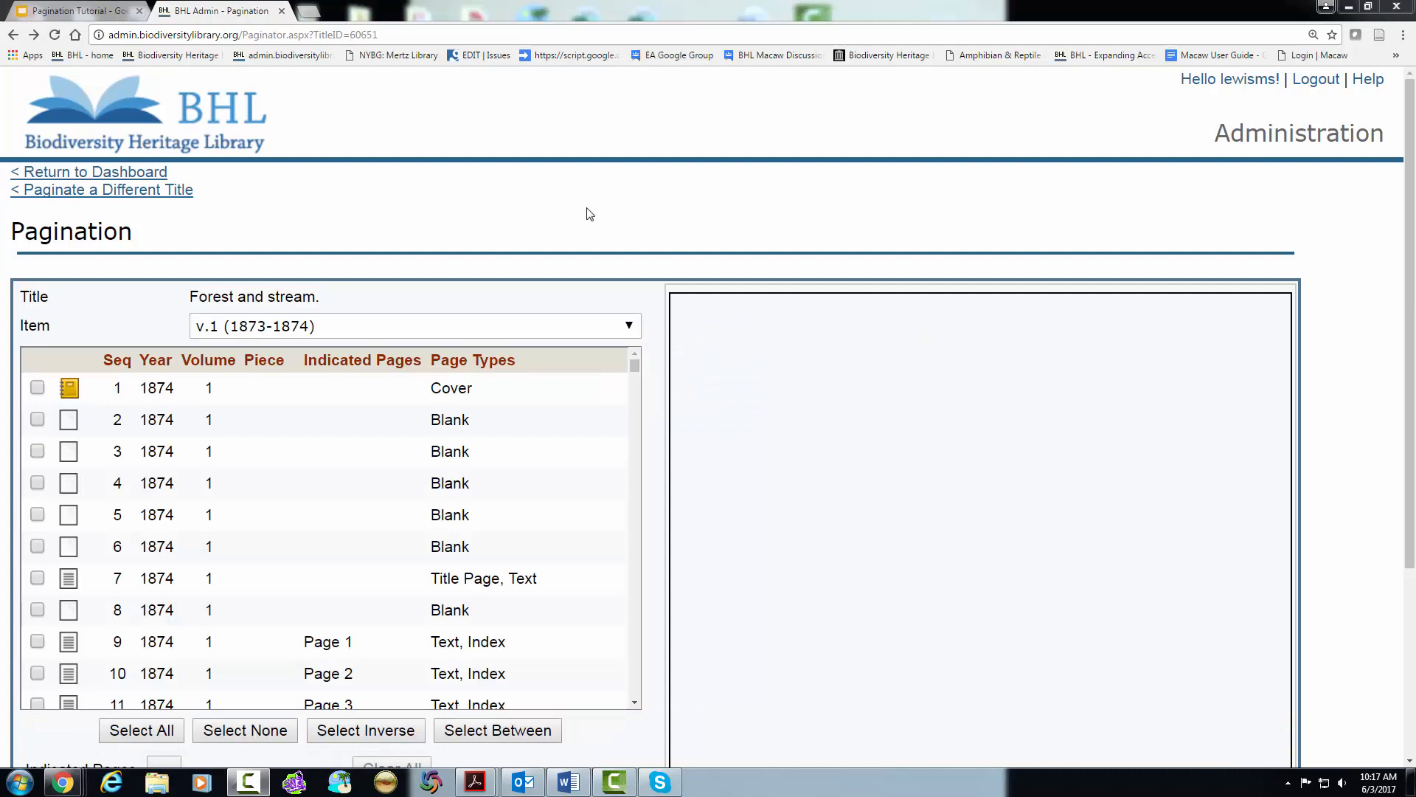
# - Return to the dashboard and open the title record for Title ID 60651 from the library's Titles function
pyautogui.click(130, 175)
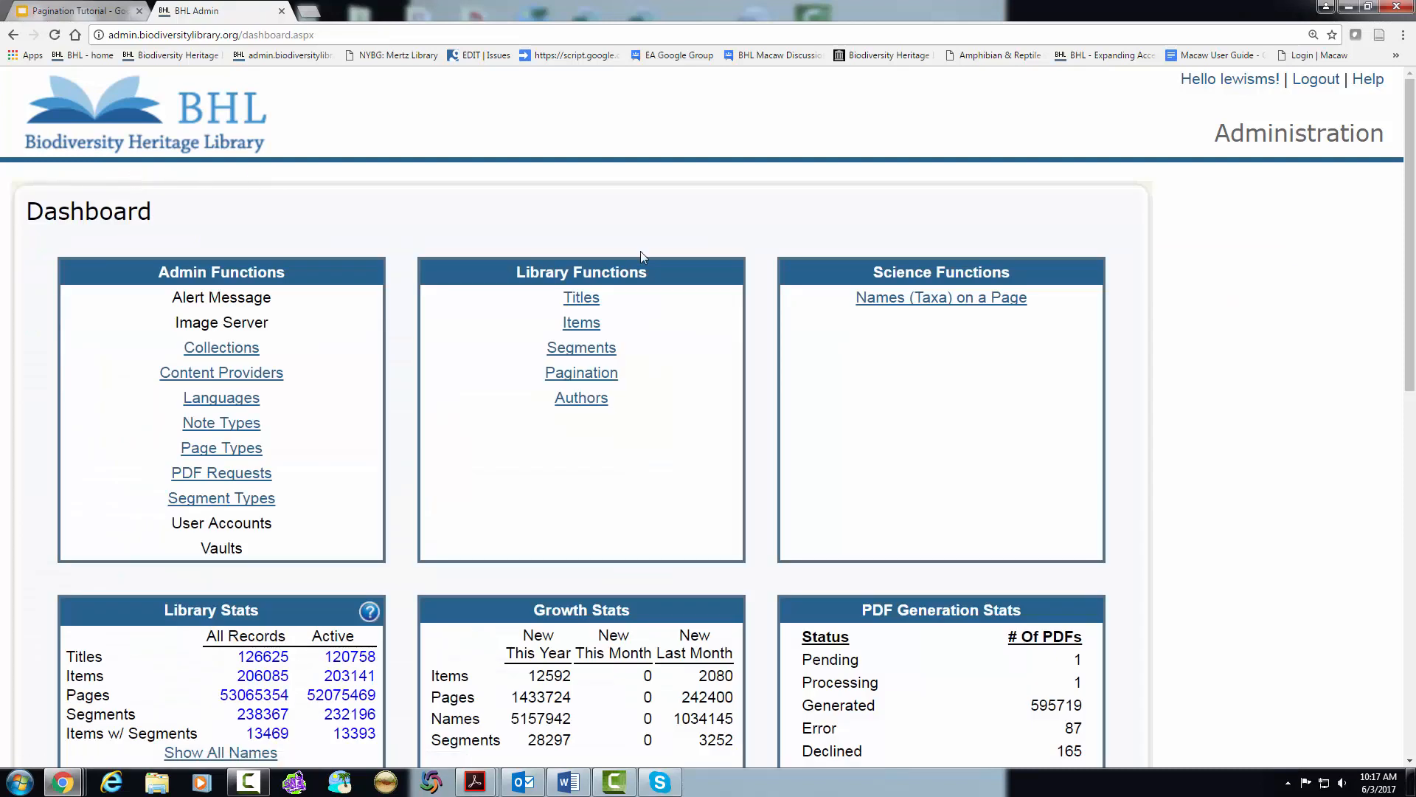
pyautogui.click(594, 302)
pyautogui.click(177, 389)
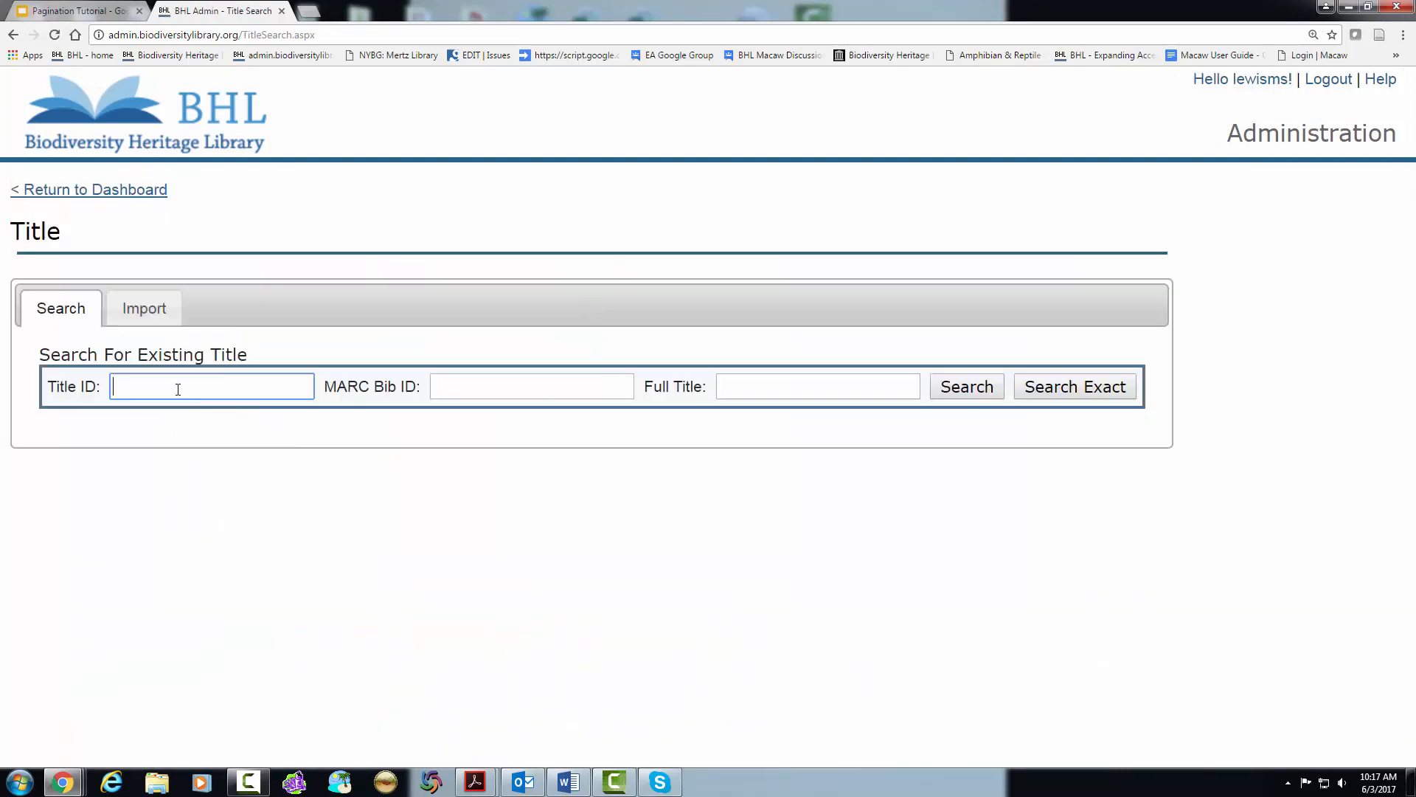
pyautogui.write('60651')
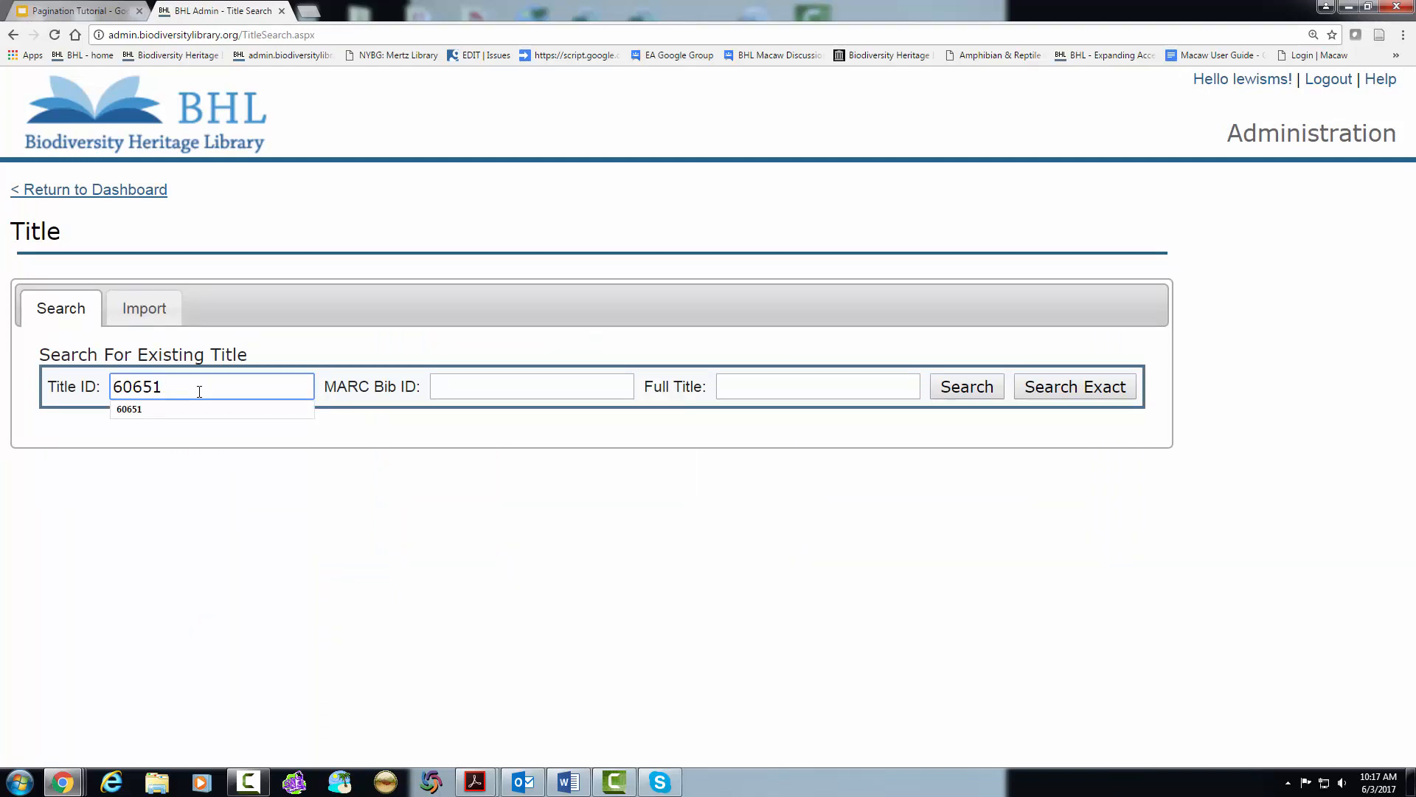
pyautogui.press('Return')
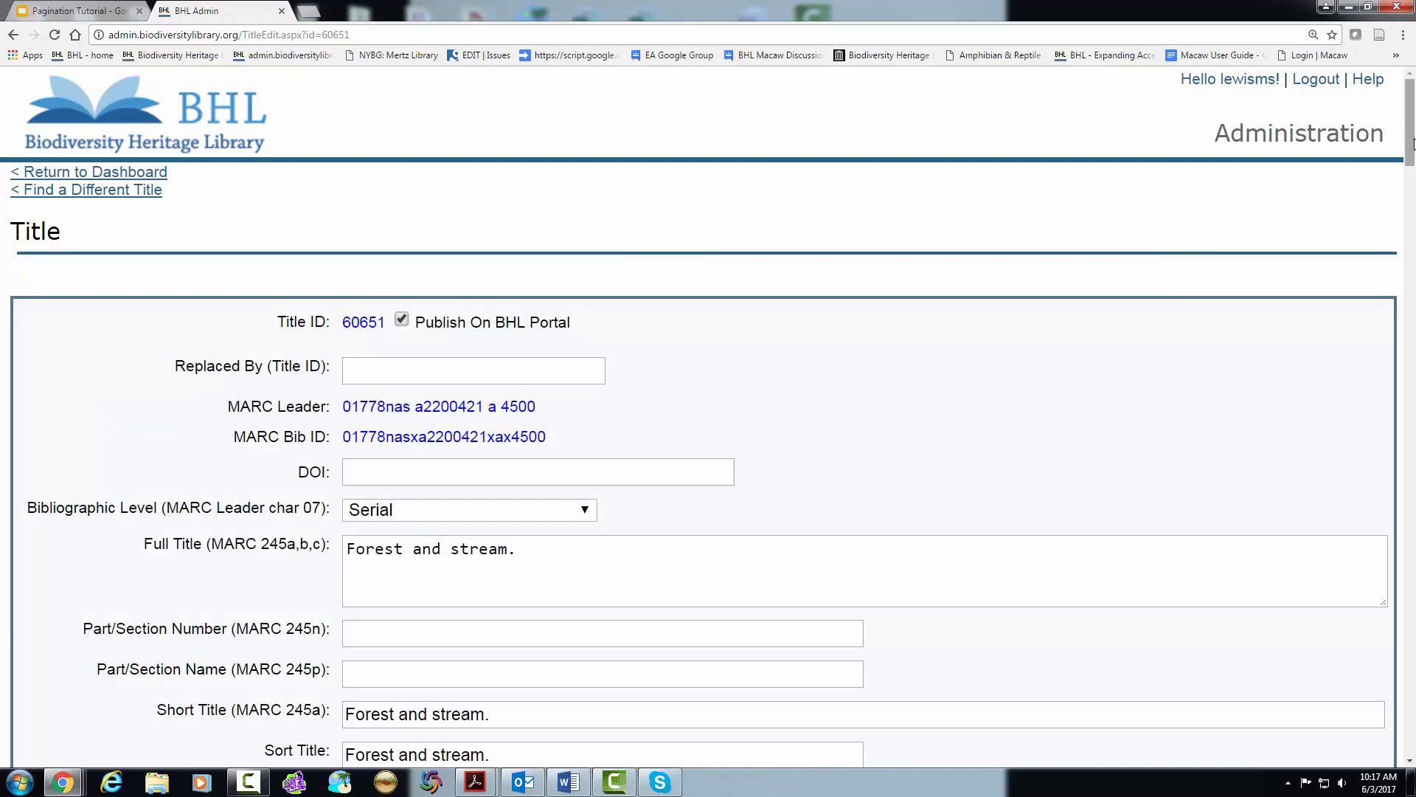
# - Open the item record for v.1 (1873-1874), barcode ForeststreamI, from the title's items and start paginating it
pyautogui.moveTo(1413, 142); pyautogui.dragTo(1412, 474)
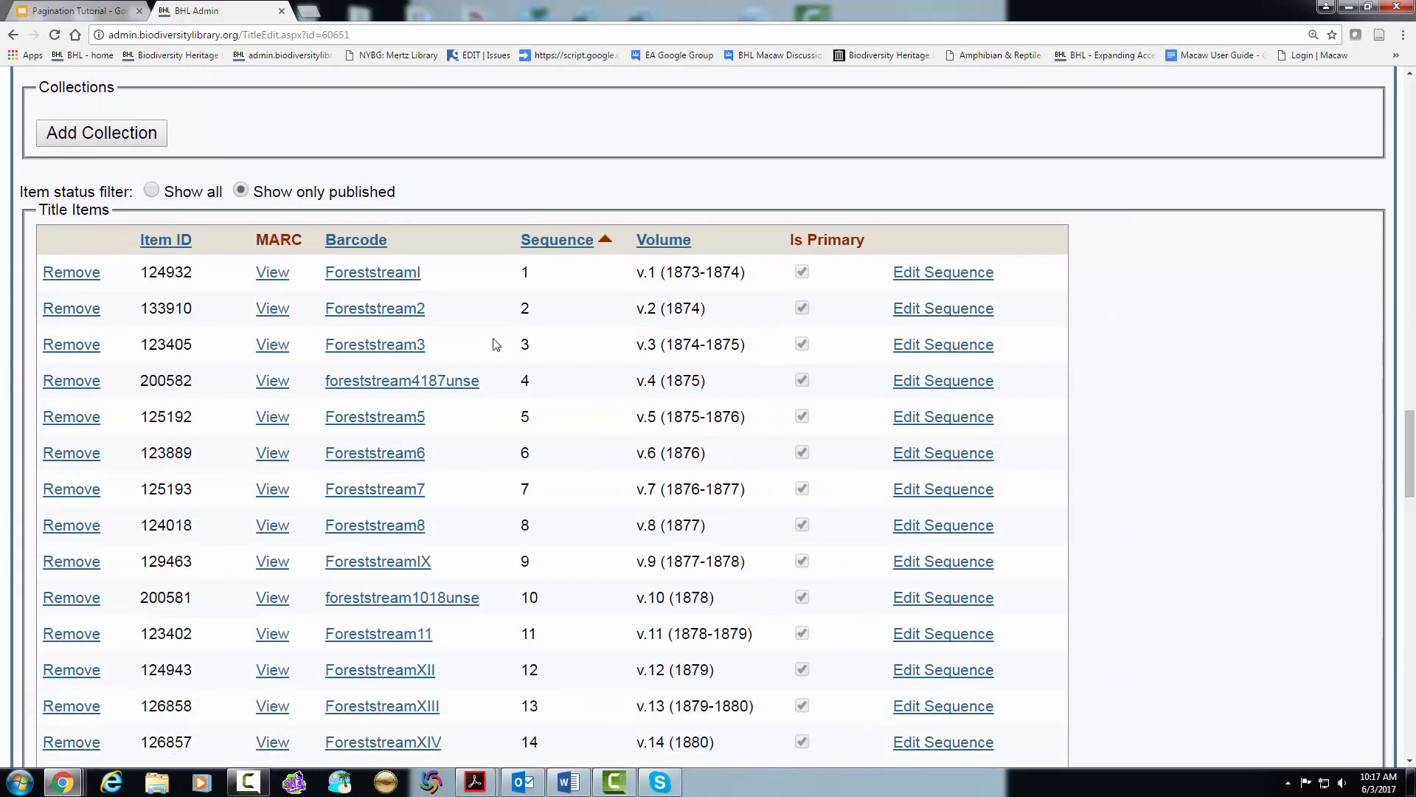
pyautogui.click(402, 274)
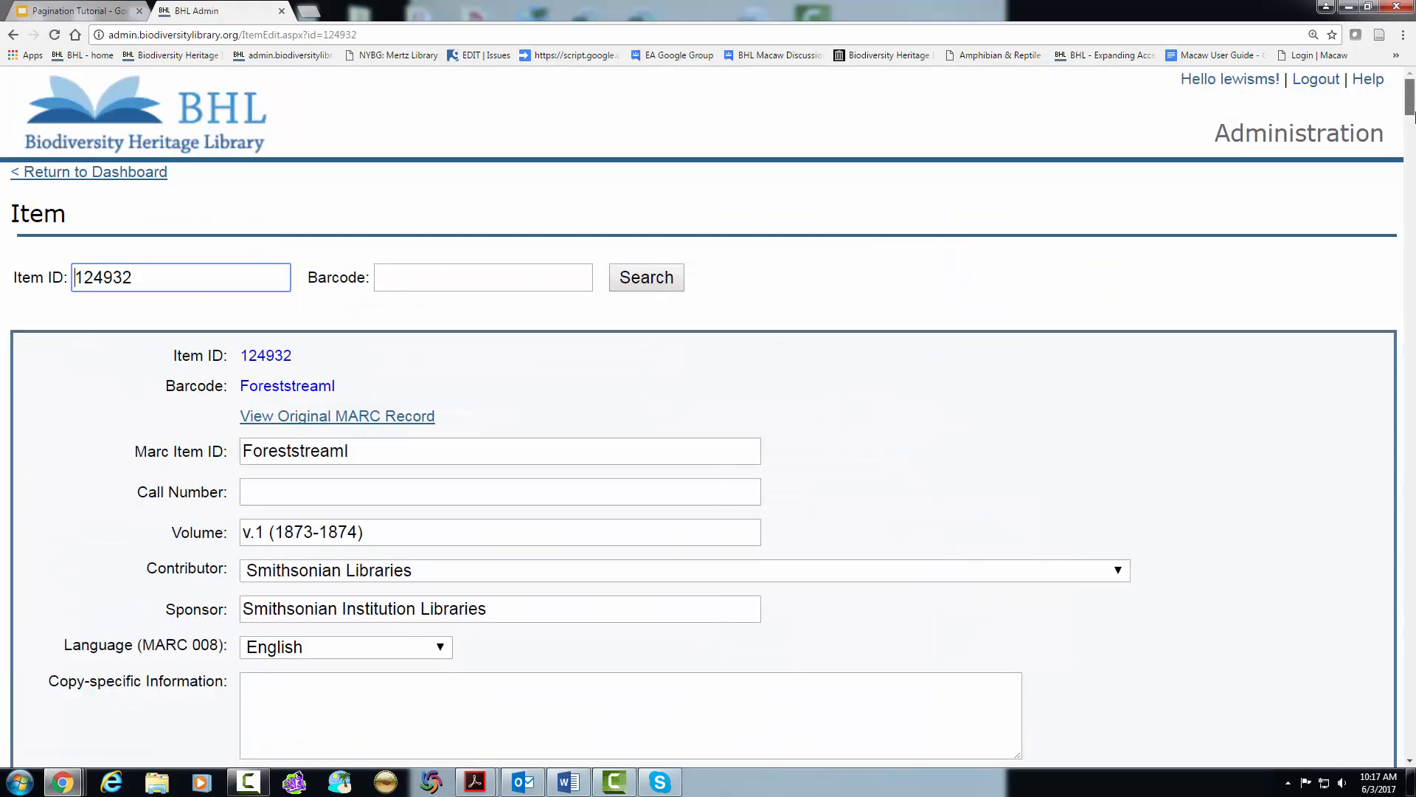
pyautogui.moveTo(1411, 118); pyautogui.dragTo(1413, 221)
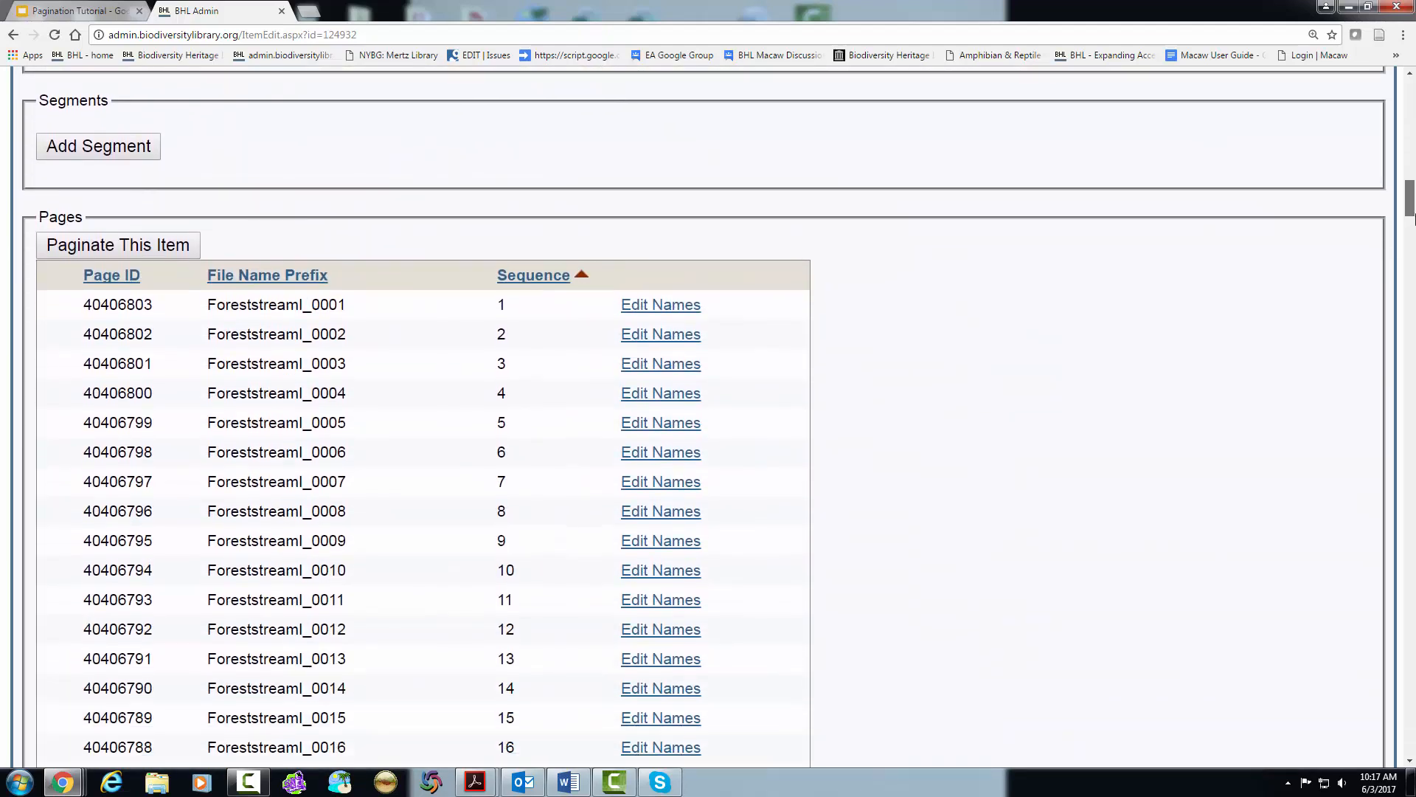
pyautogui.click(170, 249)
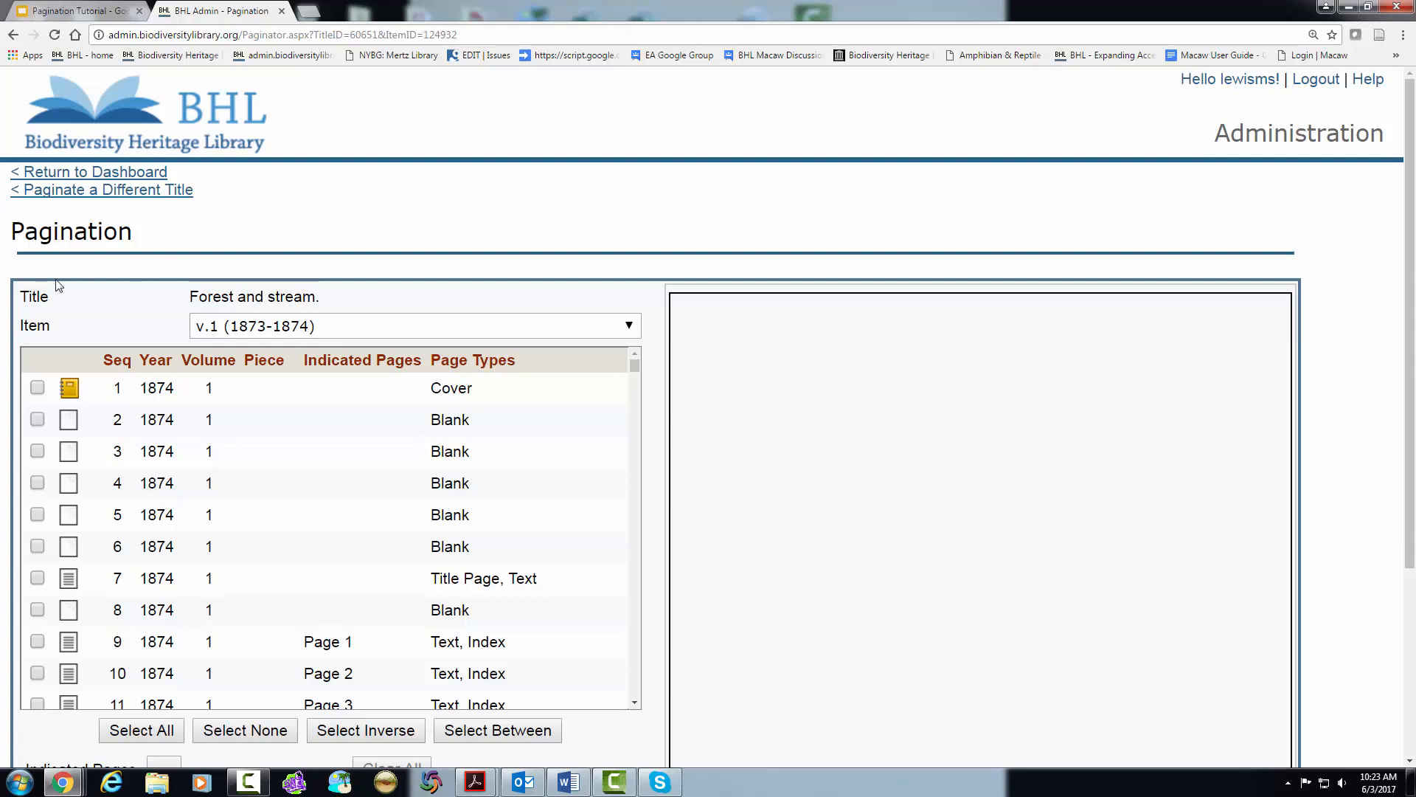
# - Switch the item being paginated to v.65 (1905)
pyautogui.click(249, 331)
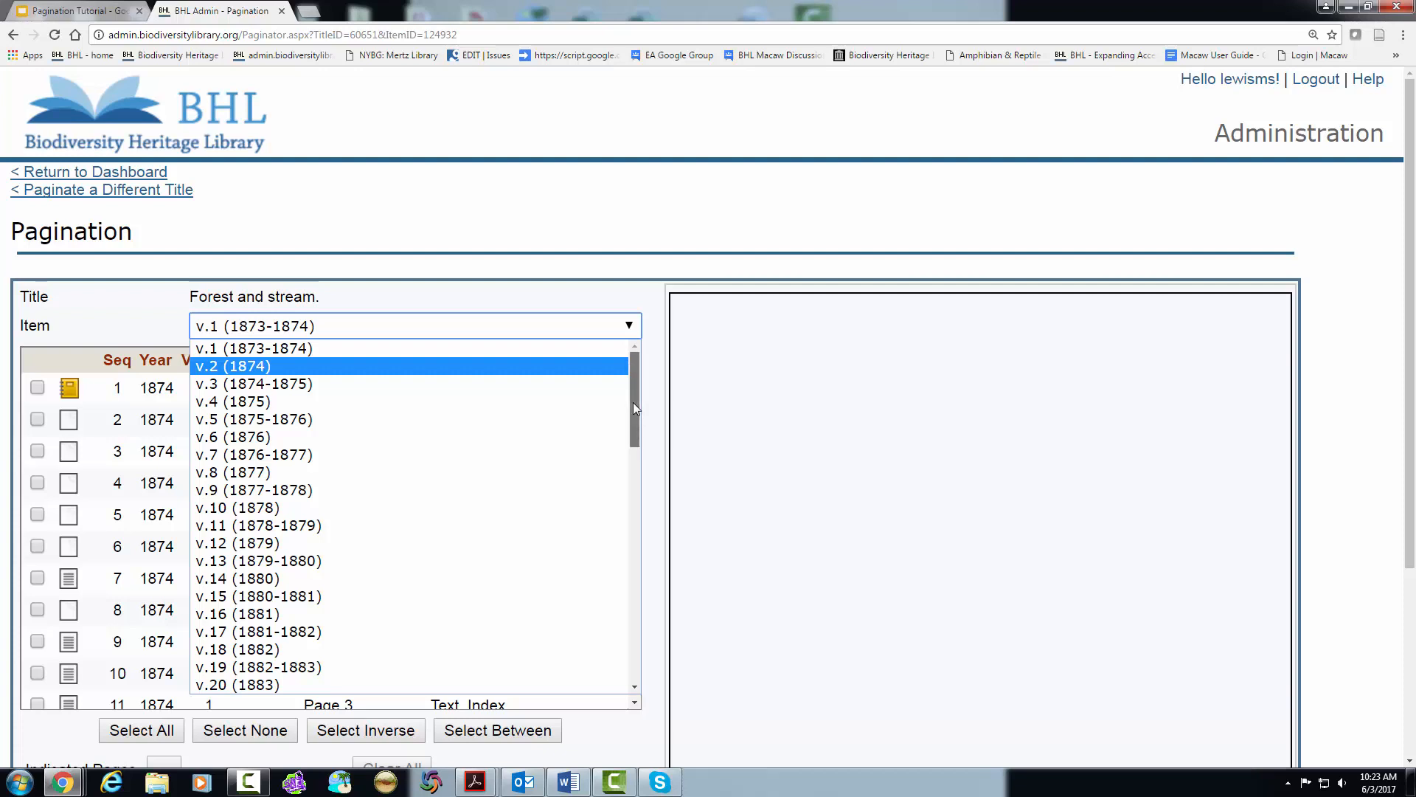
pyautogui.moveTo(633, 402); pyautogui.dragTo(622, 646)
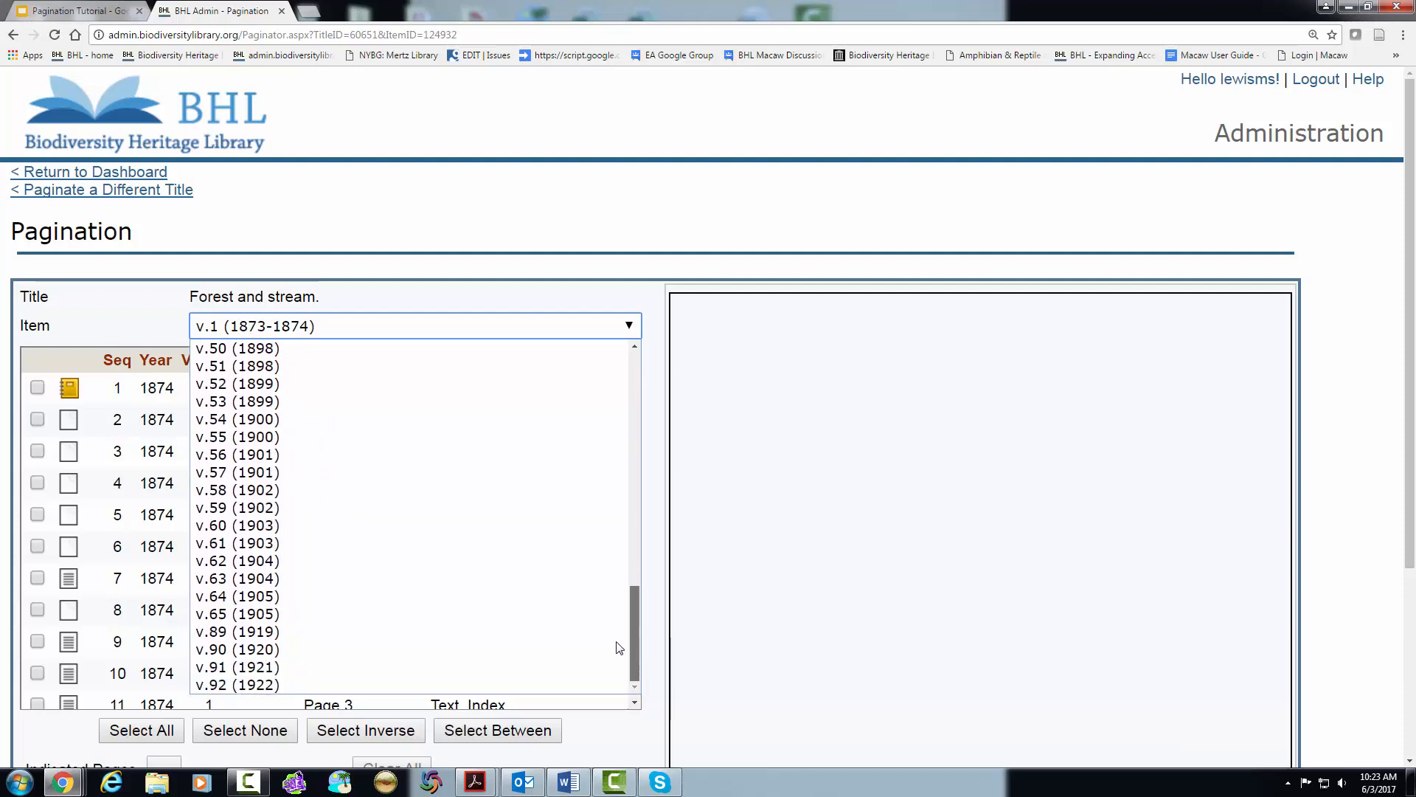
pyautogui.click(299, 612)
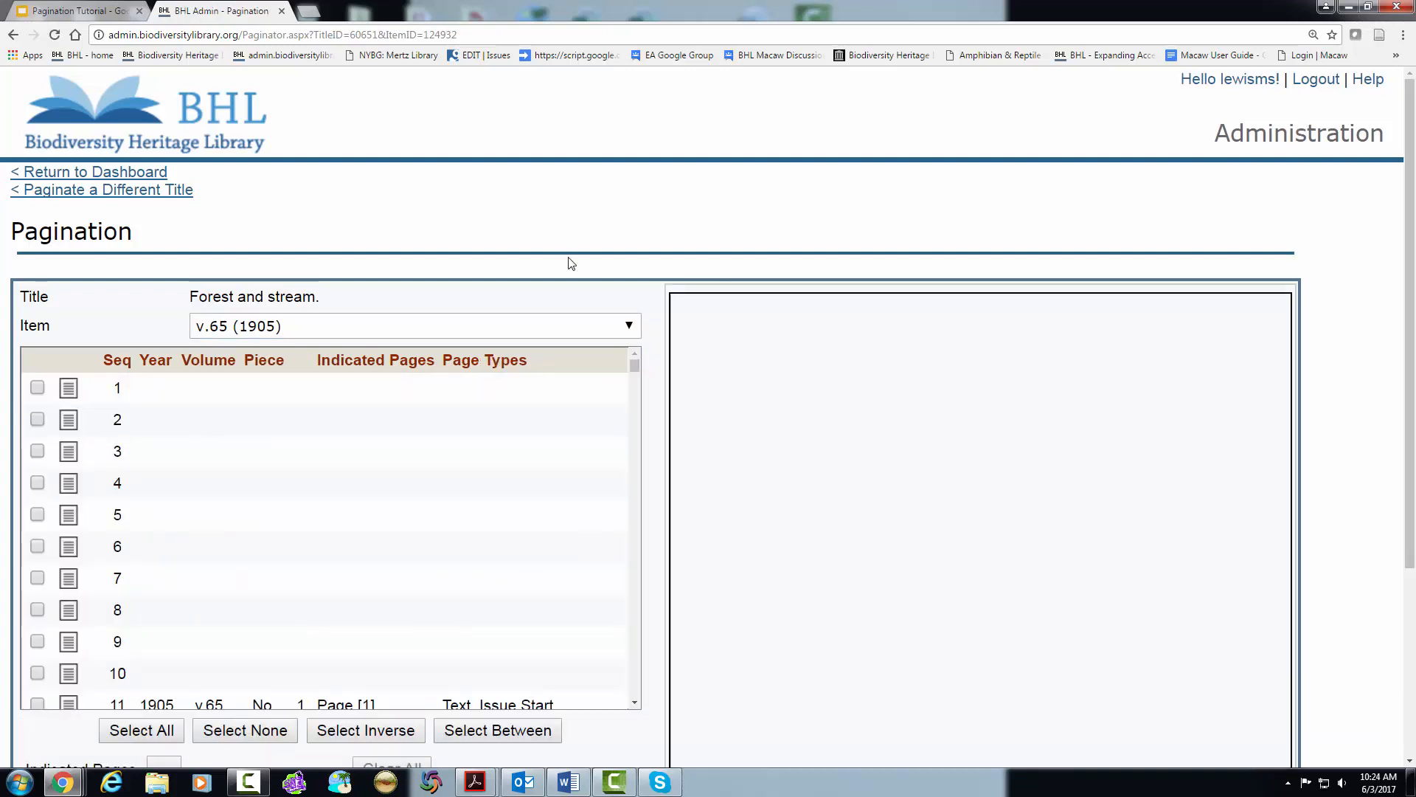
# - Lock the v.65 (1905) item for editing and check its pagination status
pyautogui.scroll(-3, 602, 233)
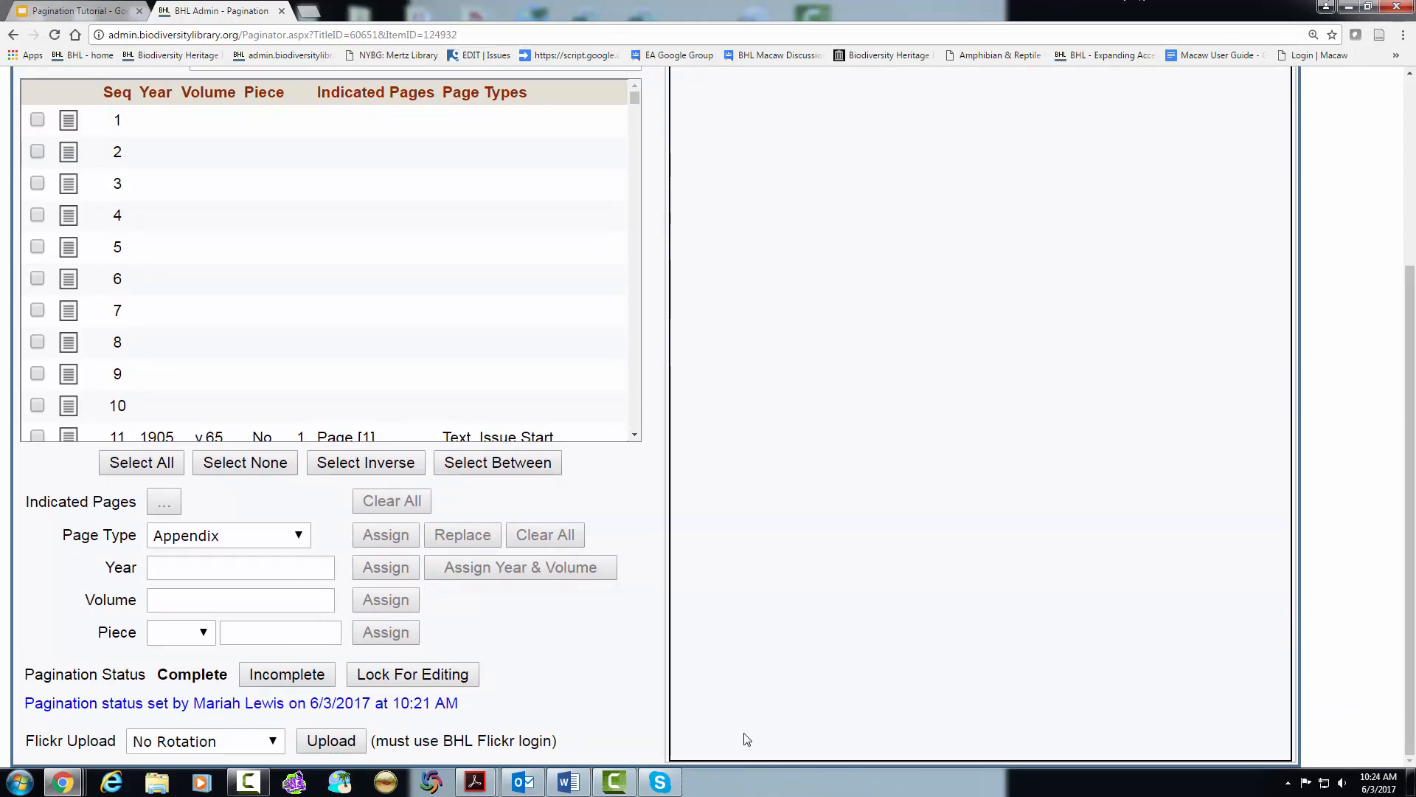
pyautogui.click(398, 675)
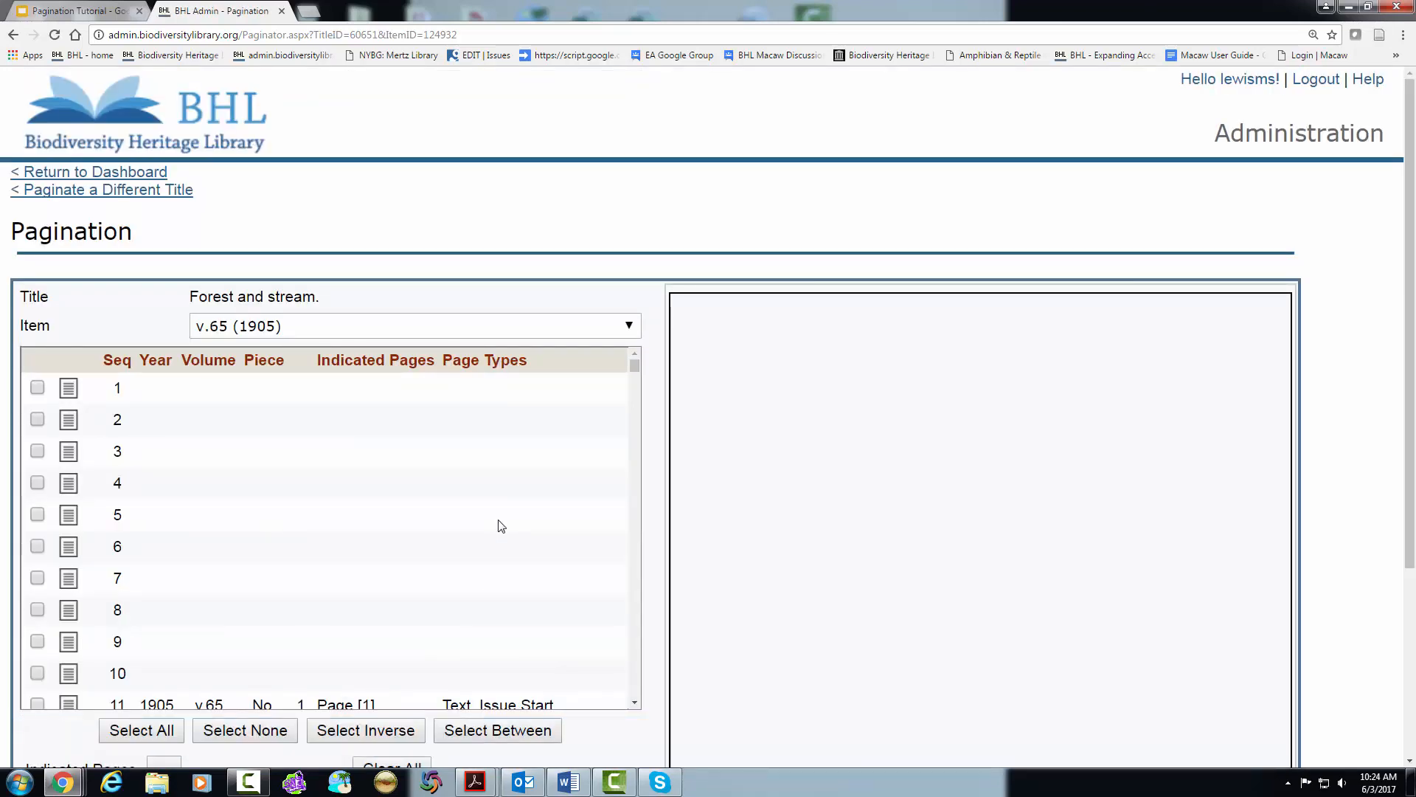
pyautogui.scroll(-1, 501, 524)
pyautogui.scroll(1, 502, 526)
pyautogui.scroll(-3, 1092, 358)
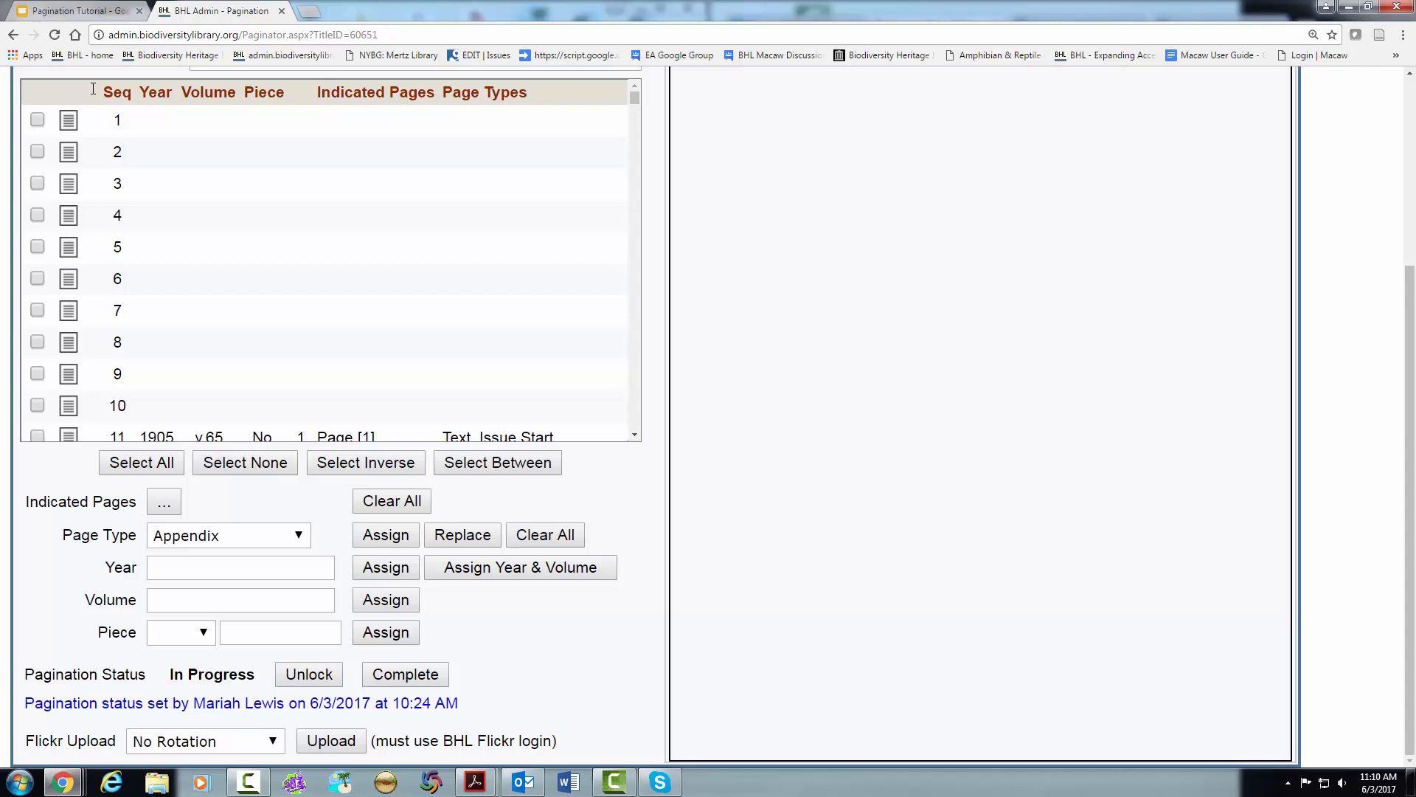
# - Display the scan of the page at sequence 1 and examine the opening pages of the volume one by one
pyautogui.click(69, 122)
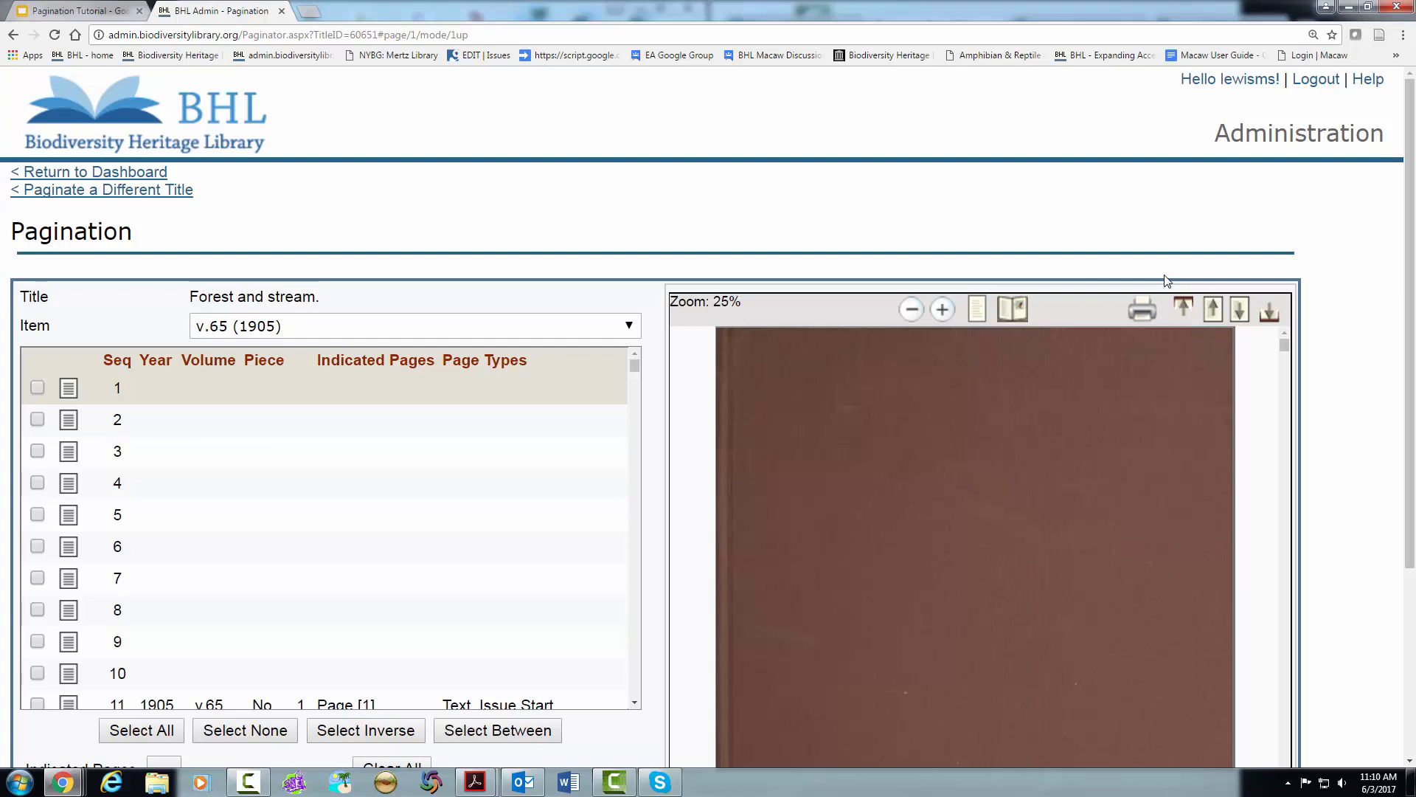
pyautogui.click(1237, 312)
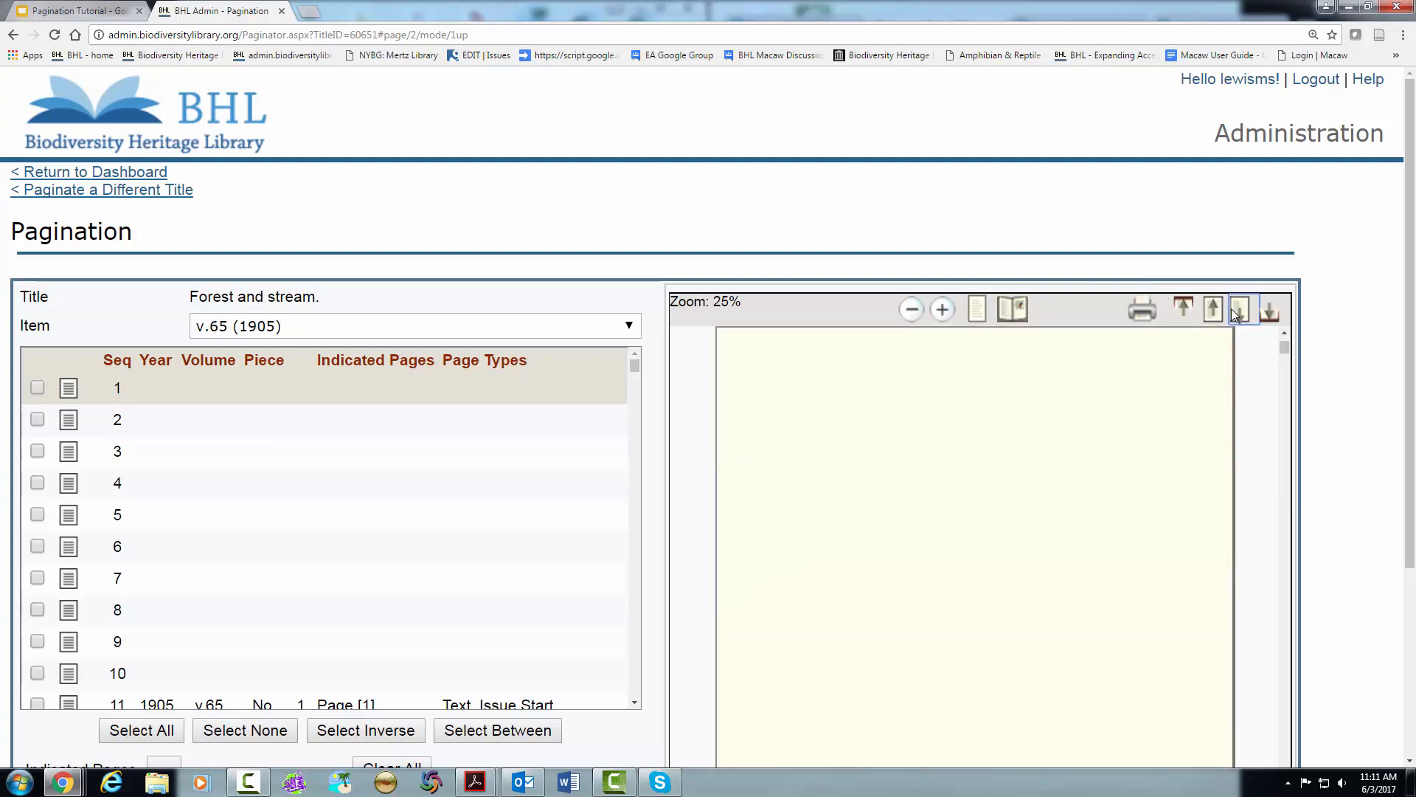
pyautogui.click(1235, 310)
pyautogui.click(1283, 378)
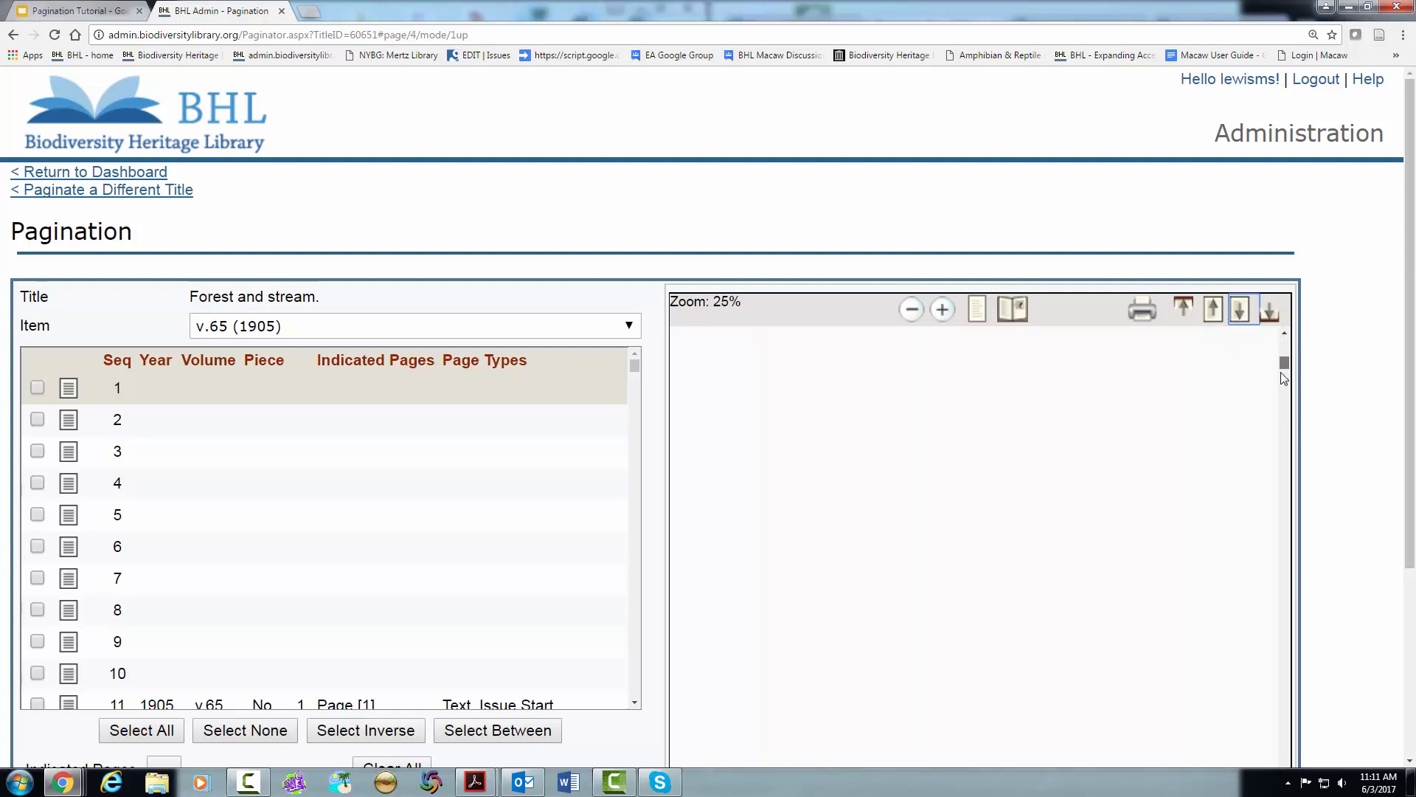
pyautogui.moveTo(1282, 372); pyautogui.dragTo(1282, 340)
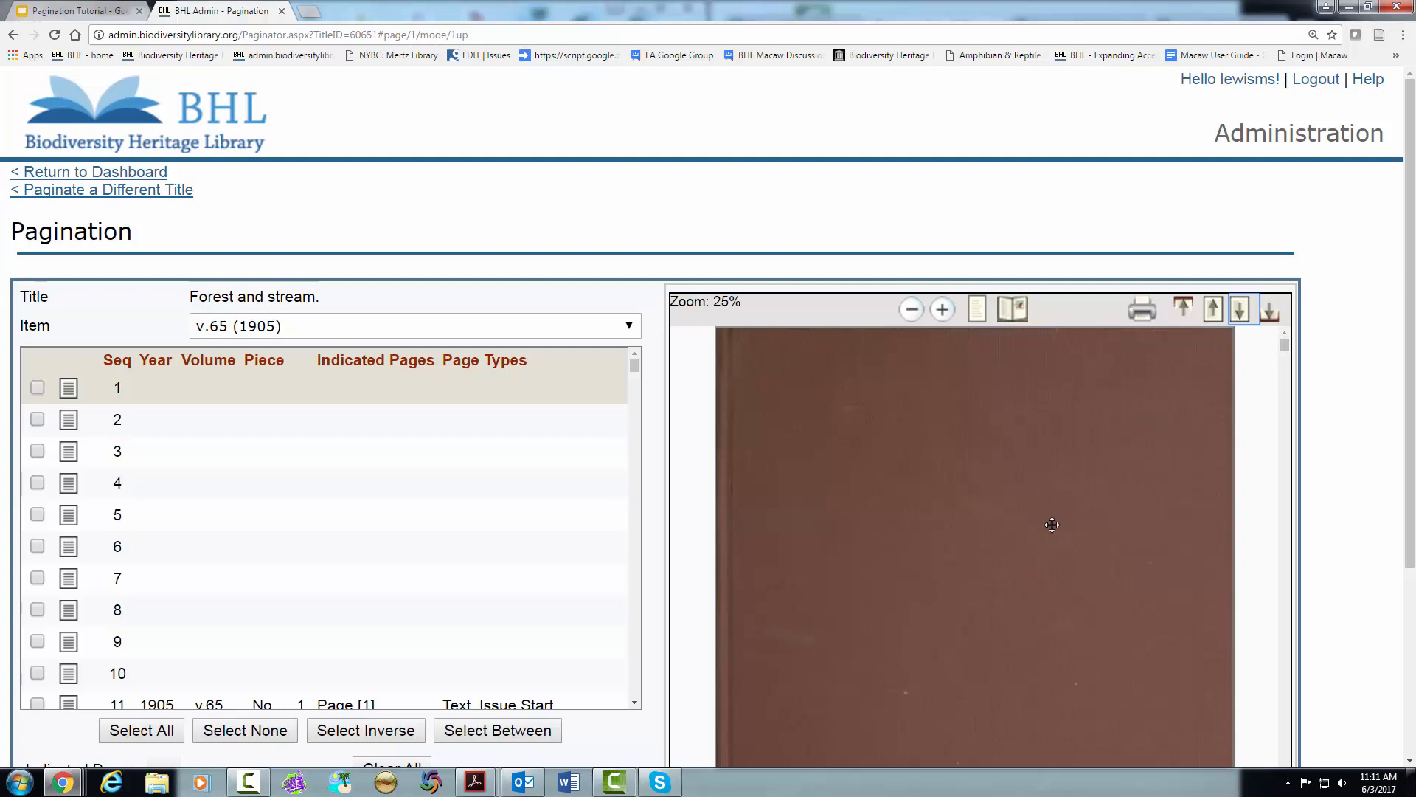
pyautogui.scroll(-5, 1003, 604)
pyautogui.scroll(-2, 993, 610)
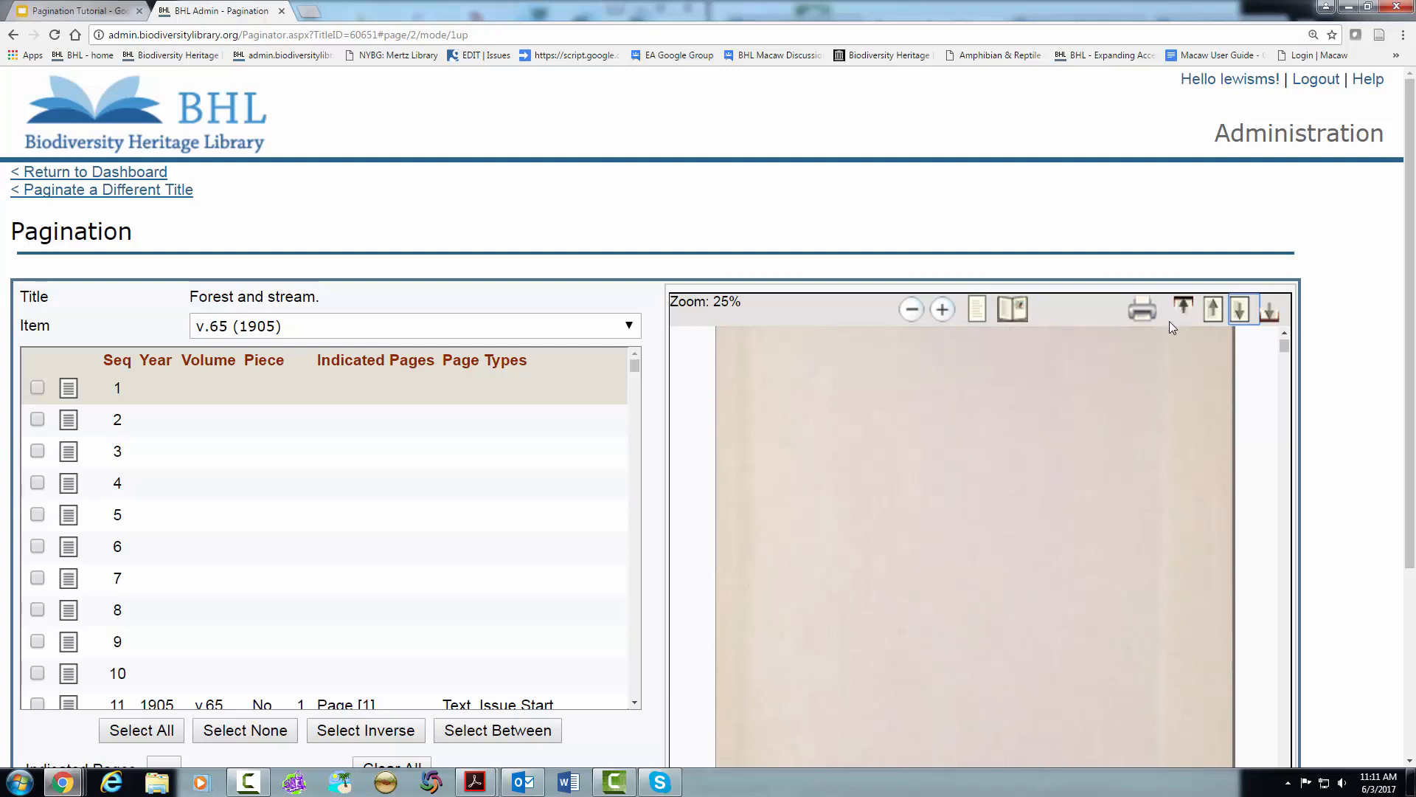
pyautogui.click(1239, 308)
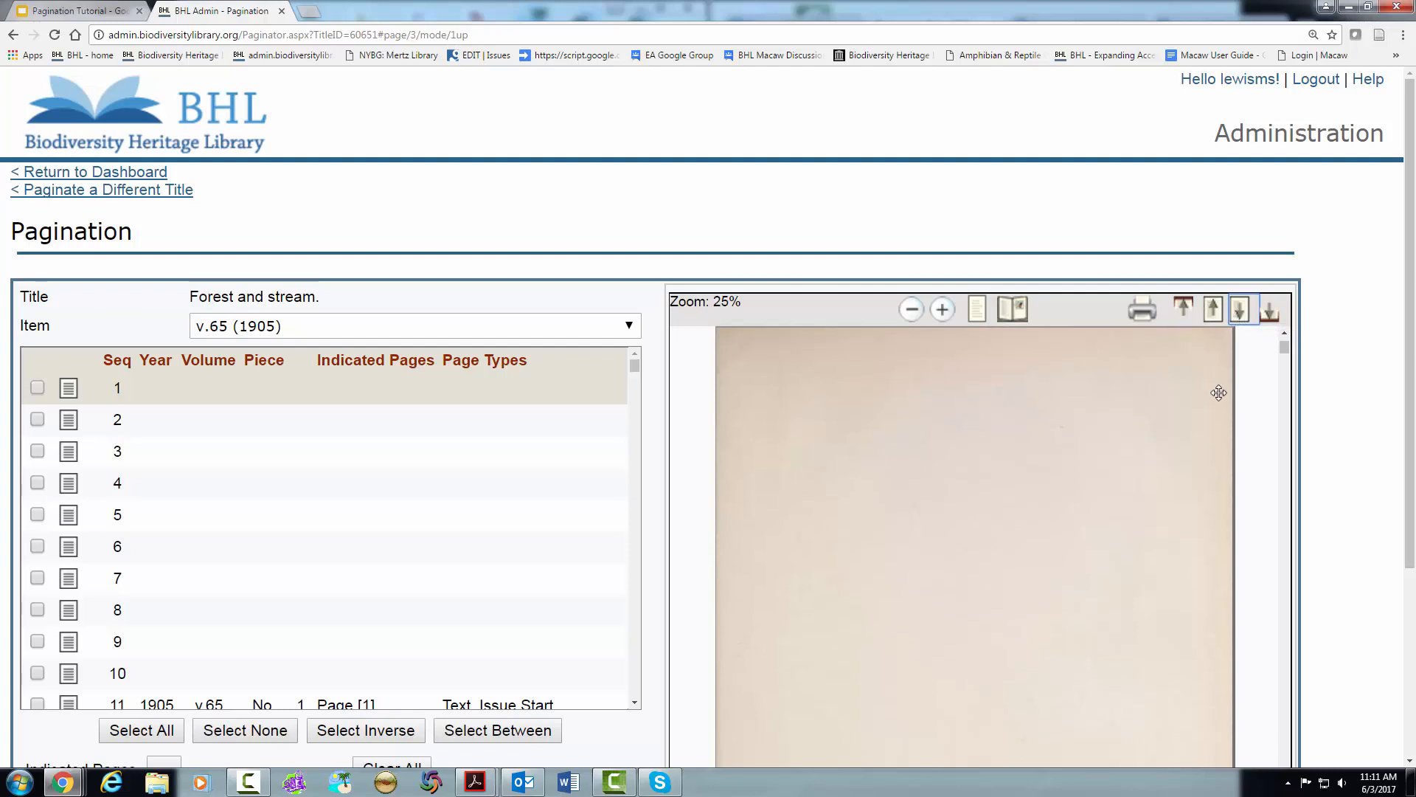
pyautogui.click(1244, 318)
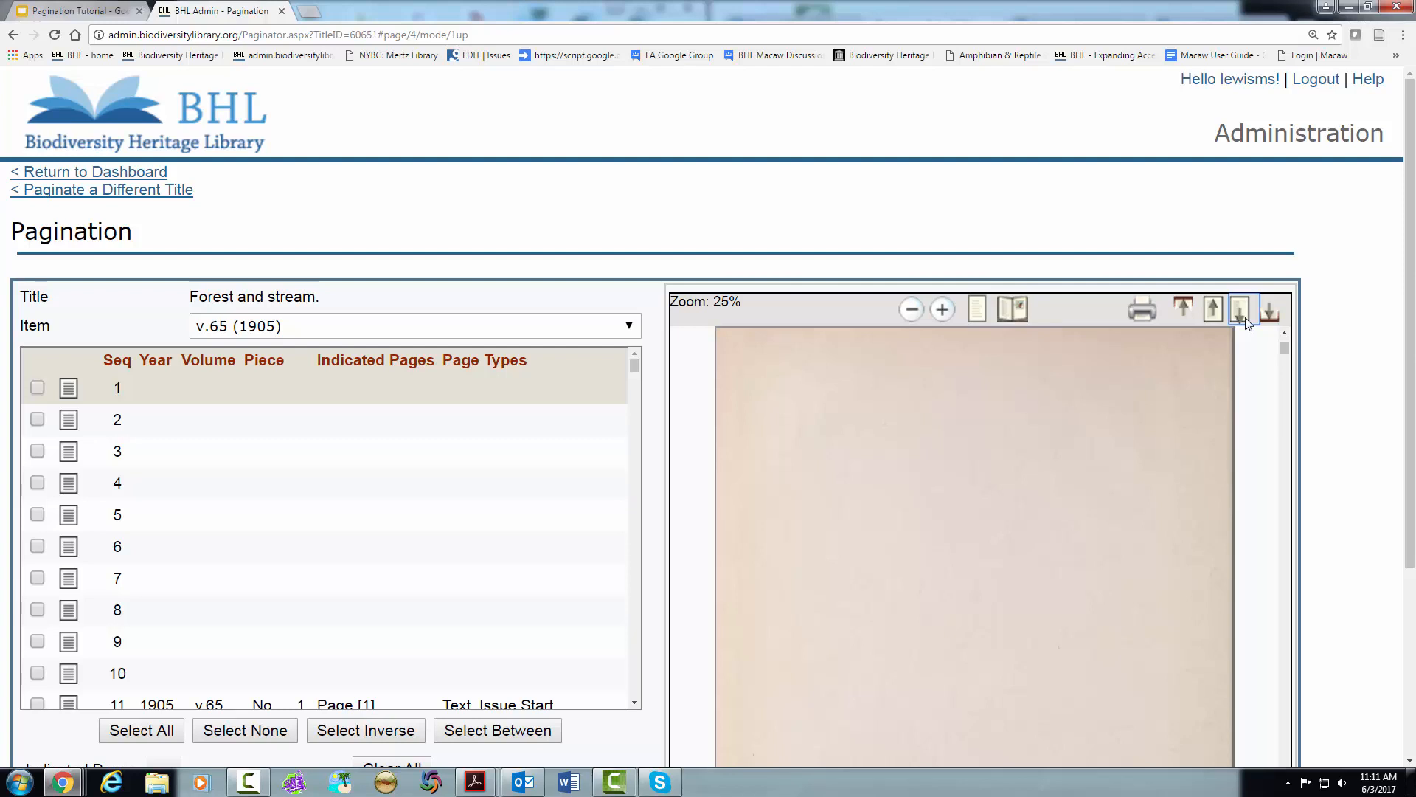
pyautogui.click(1244, 320)
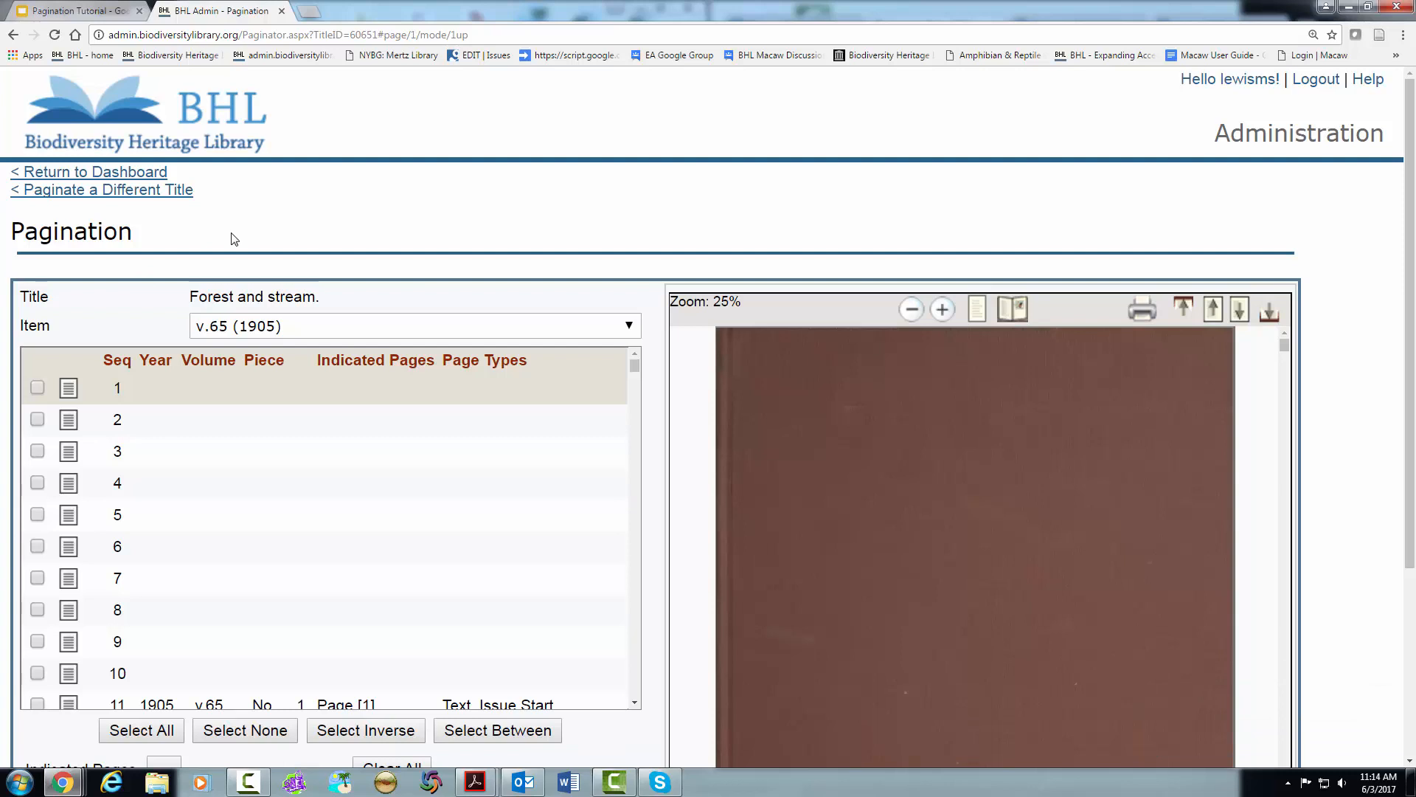
# - Select the pages at sequence 1 through 5 individually, and extend the selection to all pages
pyautogui.click(37, 388)
pyautogui.click(37, 419)
pyautogui.click(38, 451)
pyautogui.click(38, 482)
pyautogui.click(39, 517)
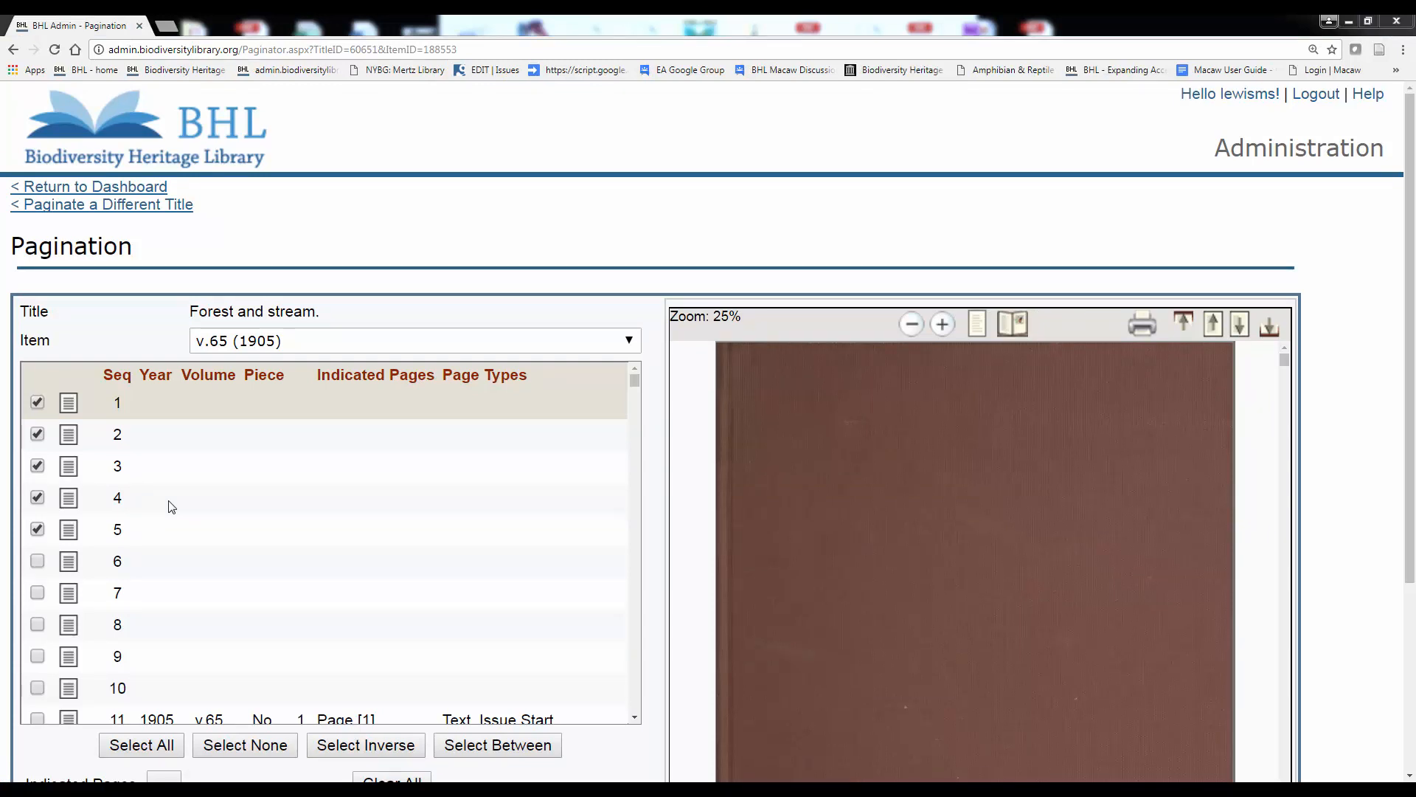
pyautogui.click(137, 754)
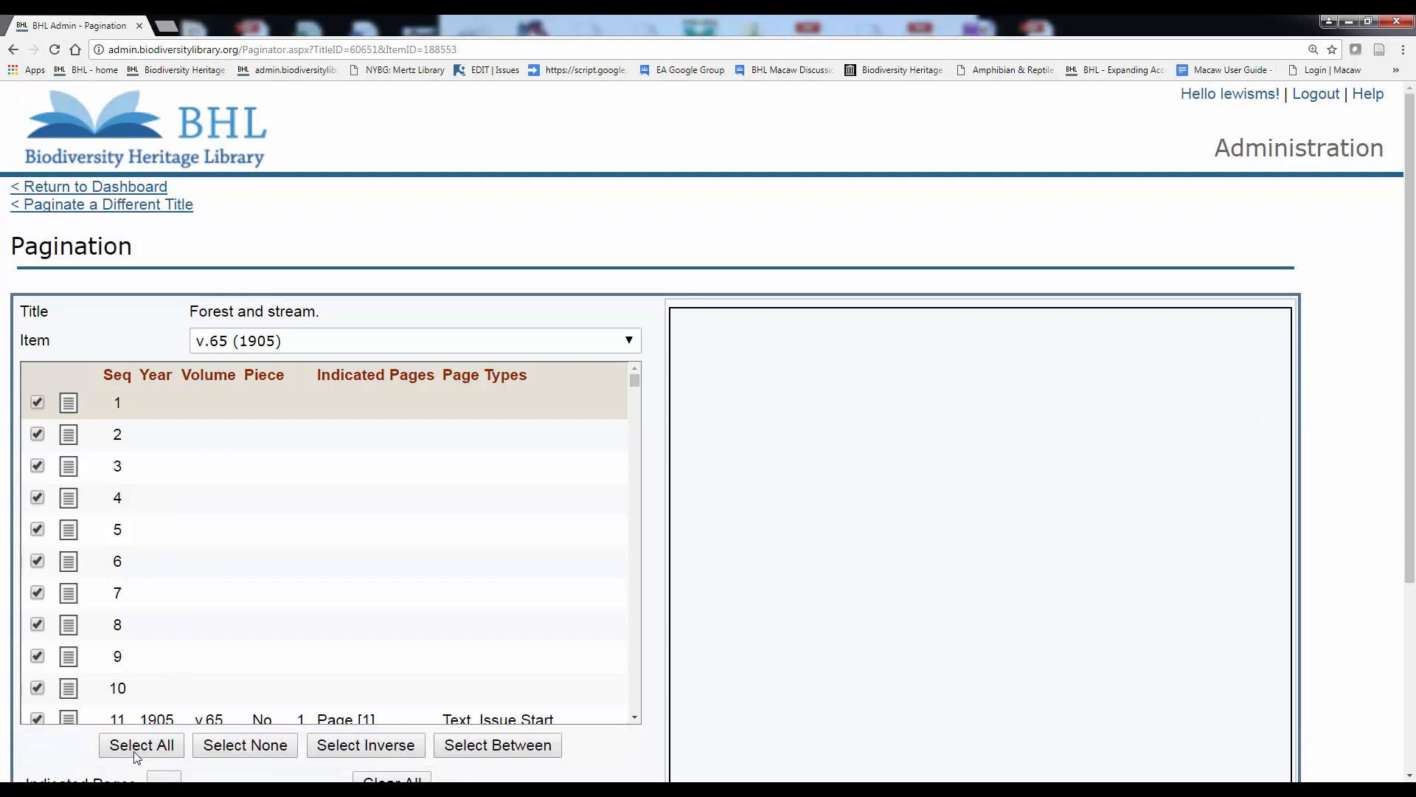
# - Starting from an empty selection, select the odd-numbered sequence pages from 1 through 11 and invert the selection
pyautogui.click(267, 747)
pyautogui.click(37, 405)
pyautogui.click(37, 466)
pyautogui.click(37, 529)
pyautogui.click(37, 594)
pyautogui.click(37, 719)
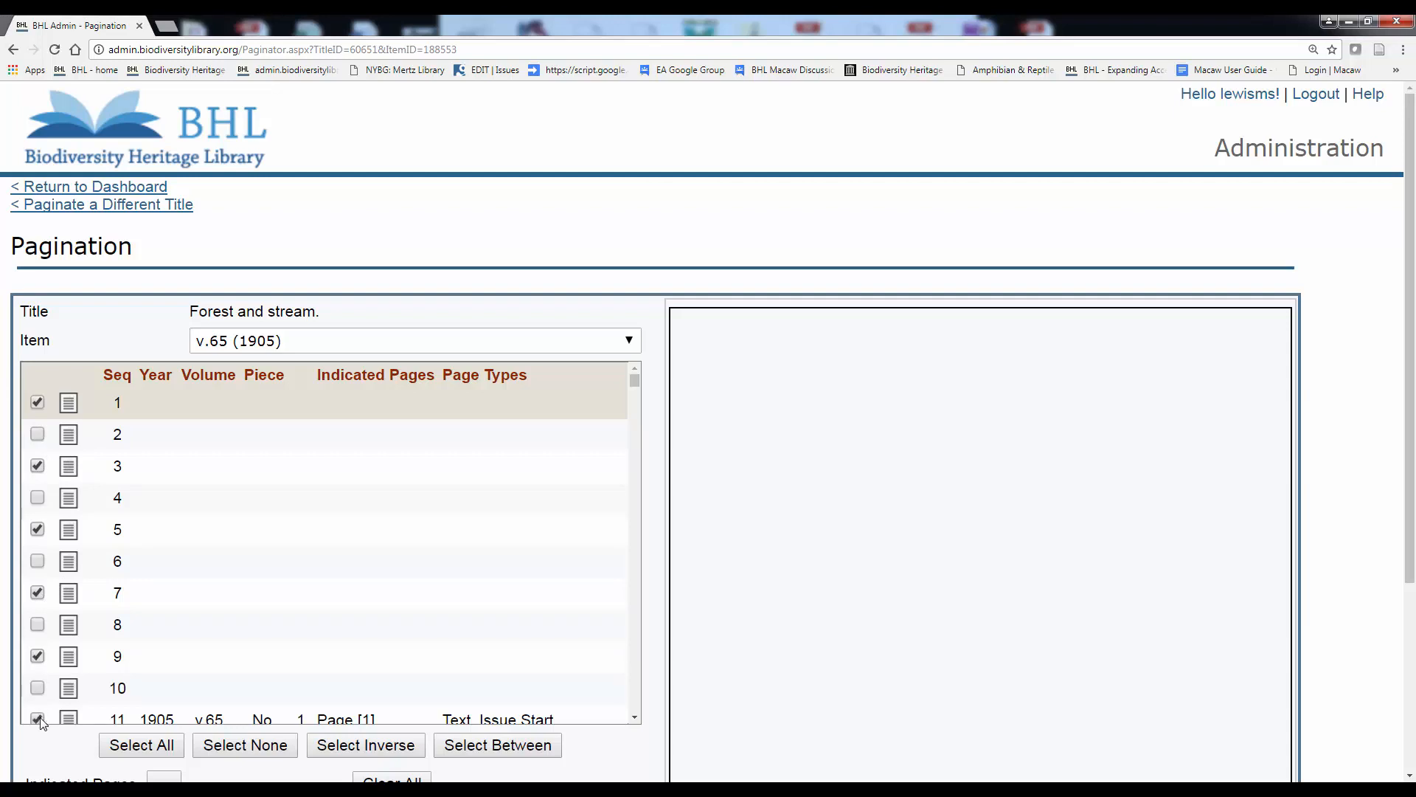
pyautogui.click(355, 743)
# - Starting from an empty selection, select the whole range of pages between sequence 1 and sequence 10
pyautogui.click(247, 745)
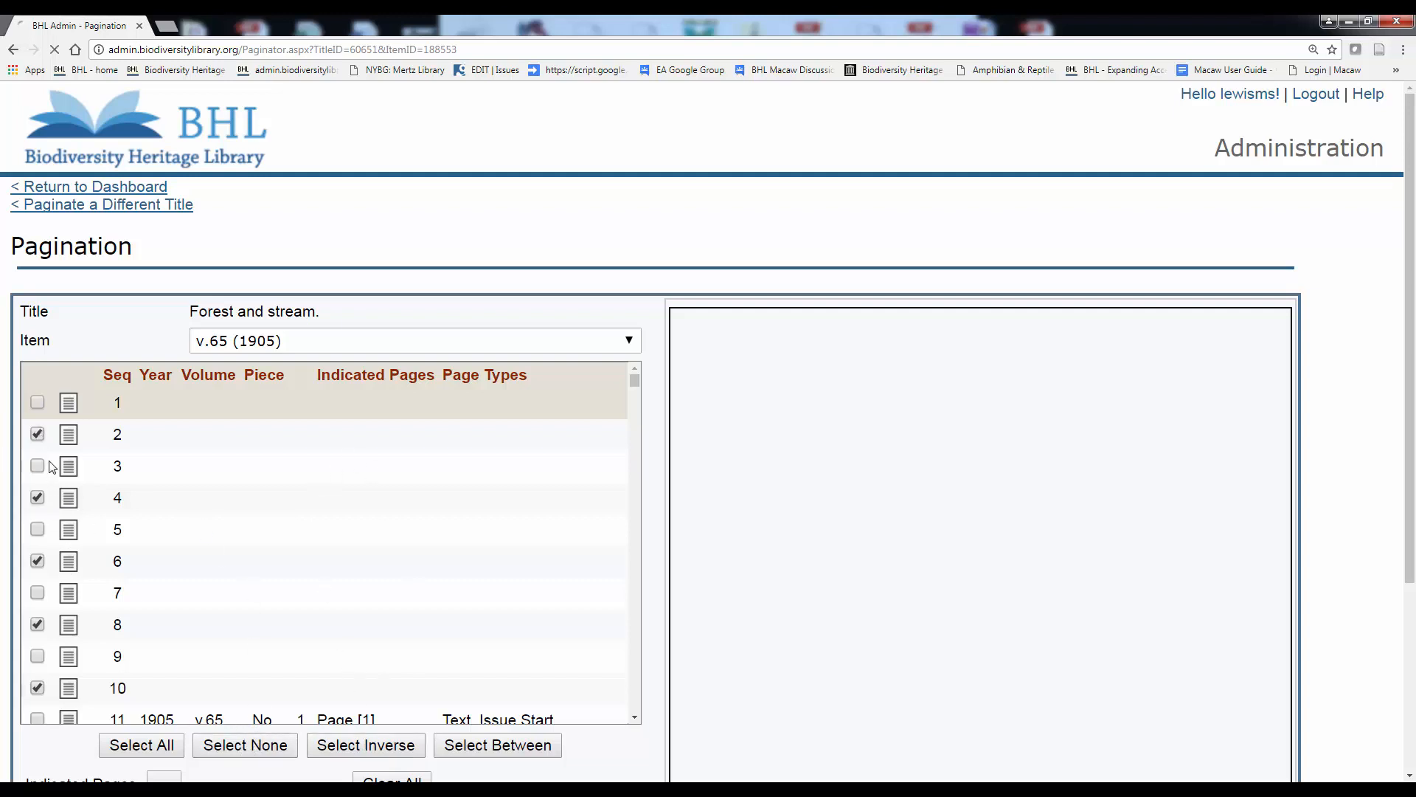
pyautogui.click(37, 402)
pyautogui.click(37, 689)
pyautogui.click(484, 746)
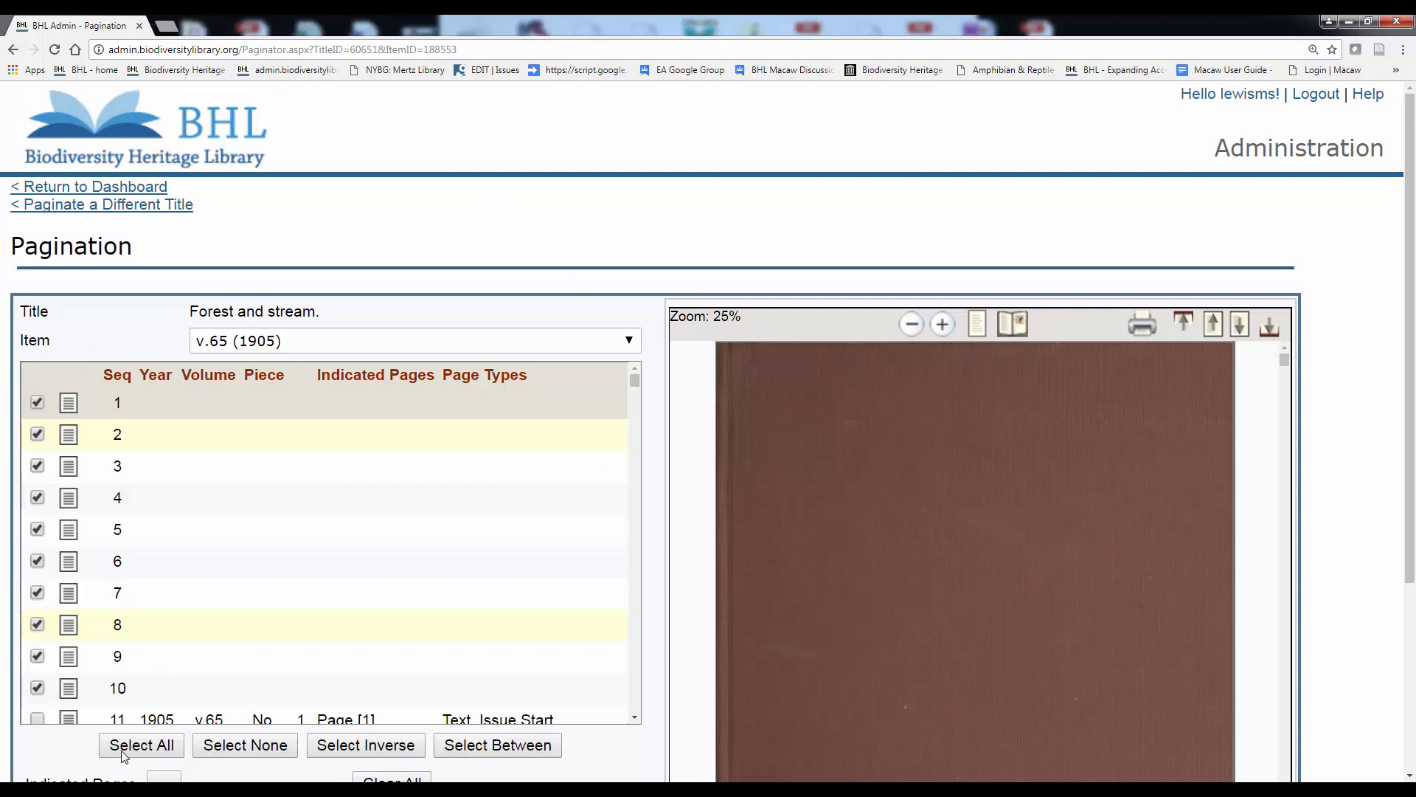
# - Starting from an empty selection, select the page at sequence 1 and assign it the Cover page type
pyautogui.click(245, 745)
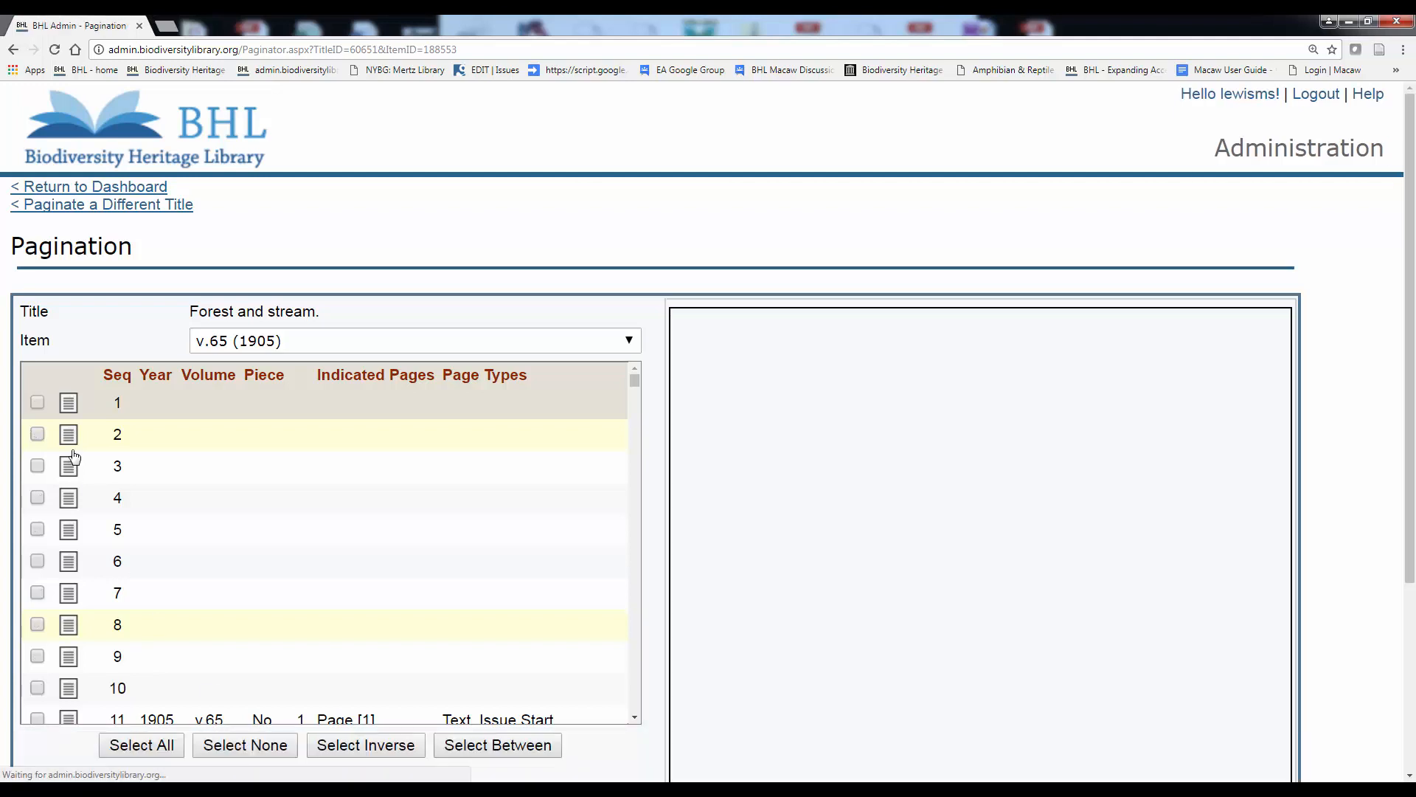
pyautogui.click(37, 402)
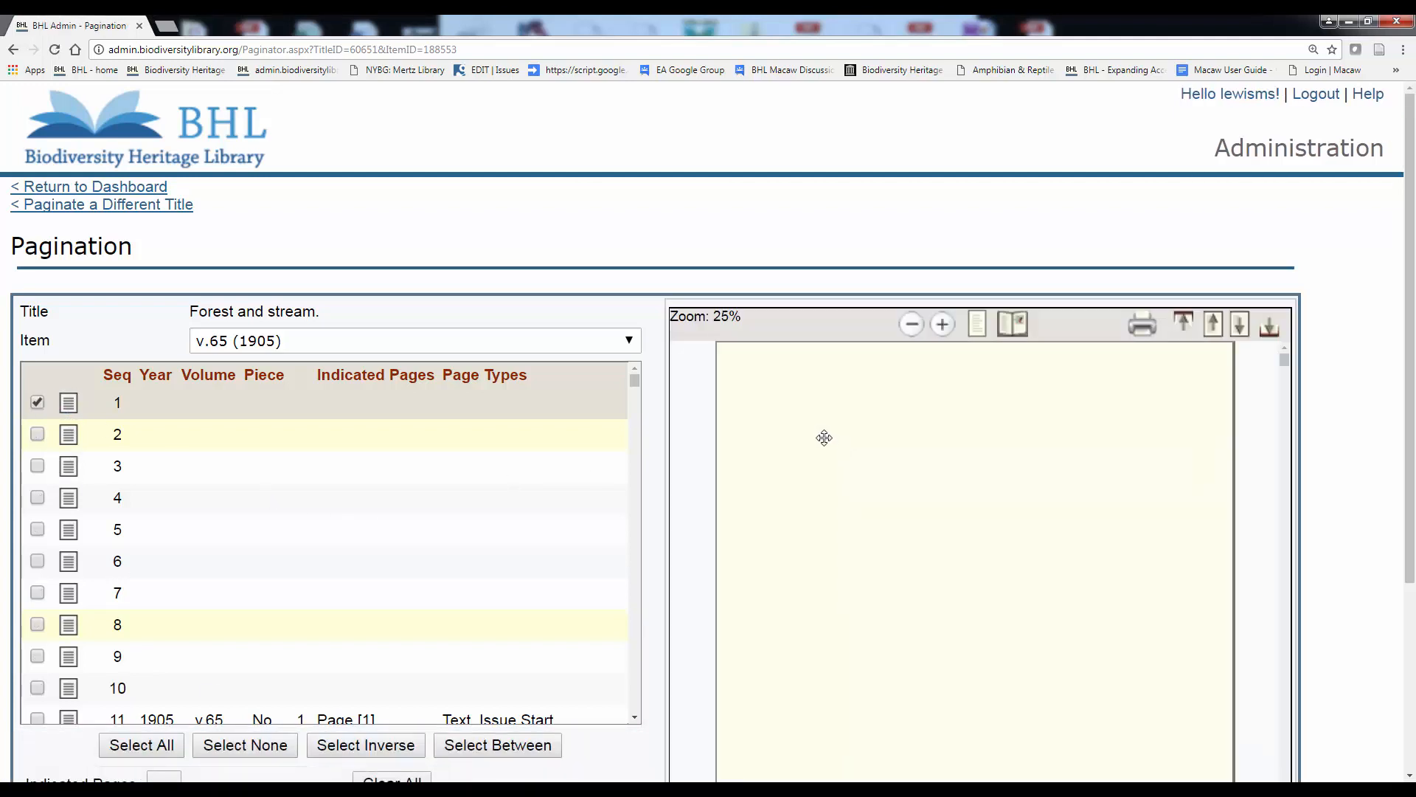
pyautogui.scroll(-1, 557, 440)
pyautogui.scroll(-1, 475, 452)
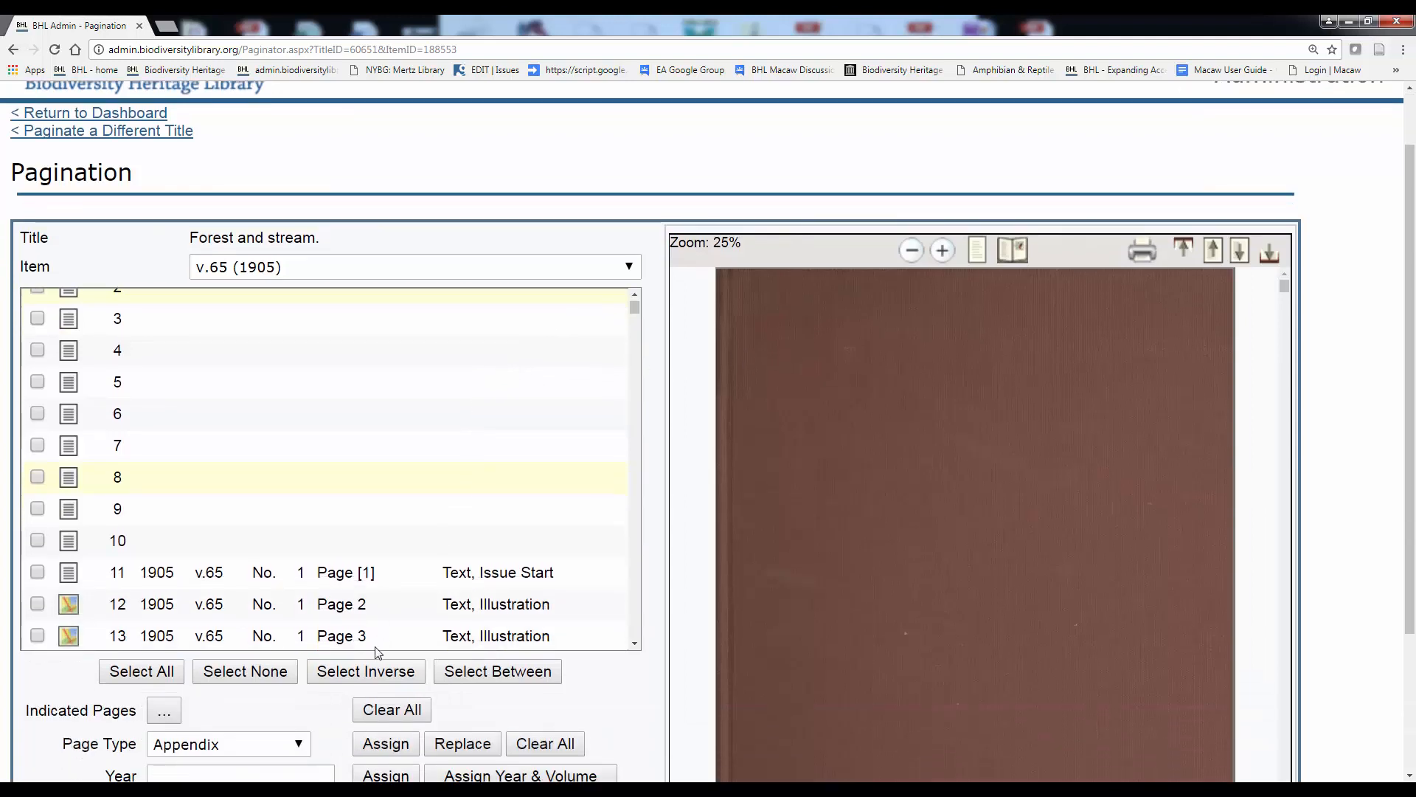
pyautogui.scroll(1, 458, 569)
pyautogui.click(213, 745)
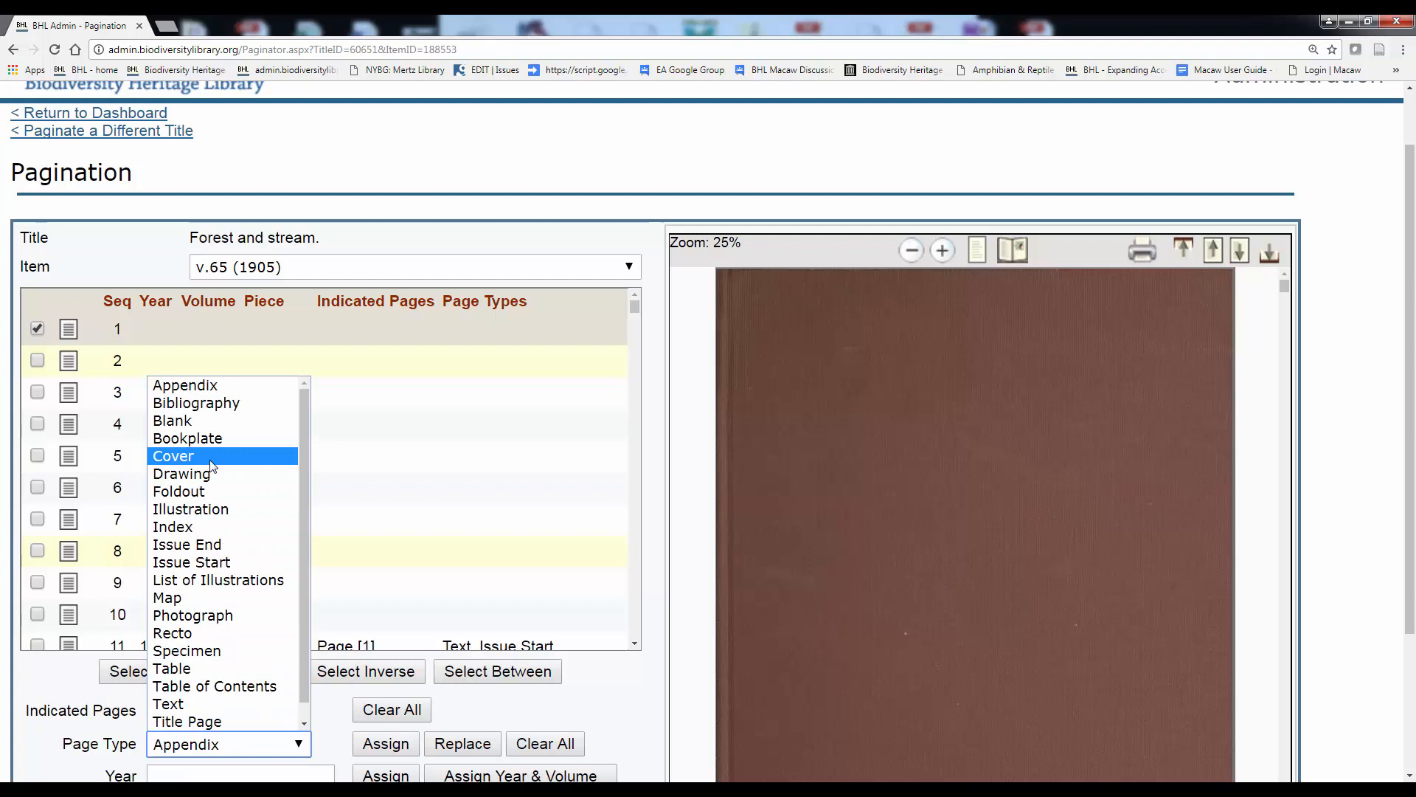
pyautogui.scroll(-1, 222, 743)
pyautogui.click(221, 693)
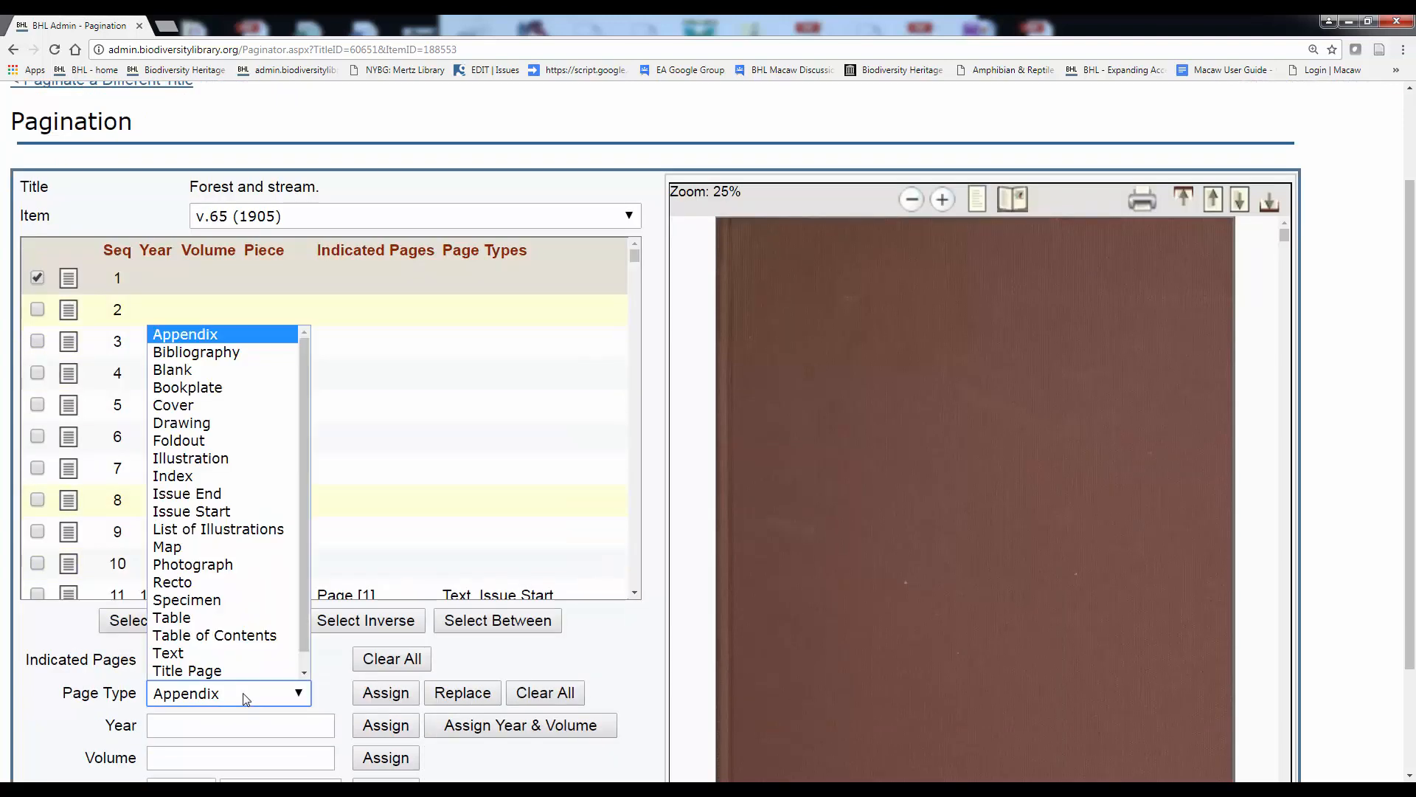
pyautogui.click(205, 413)
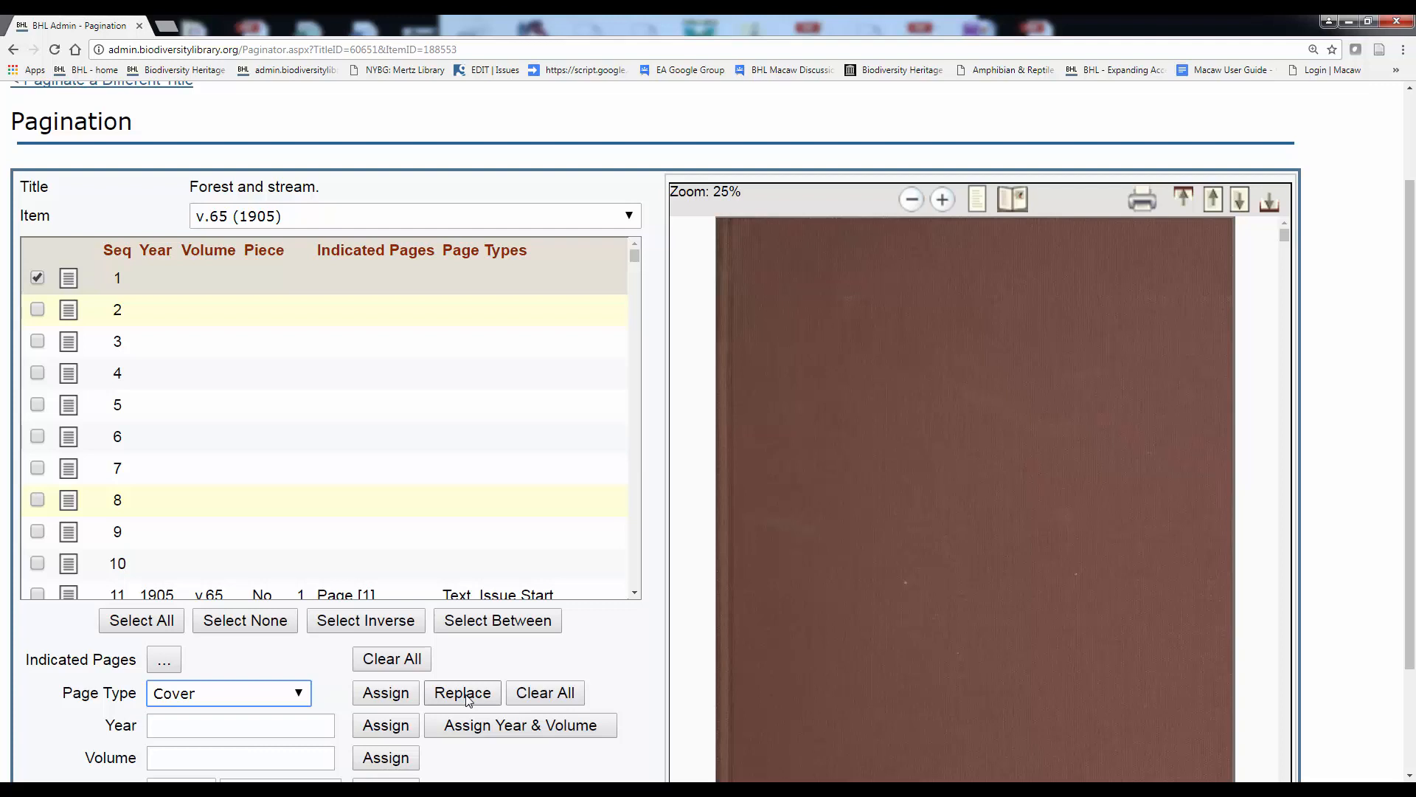
pyautogui.click(383, 700)
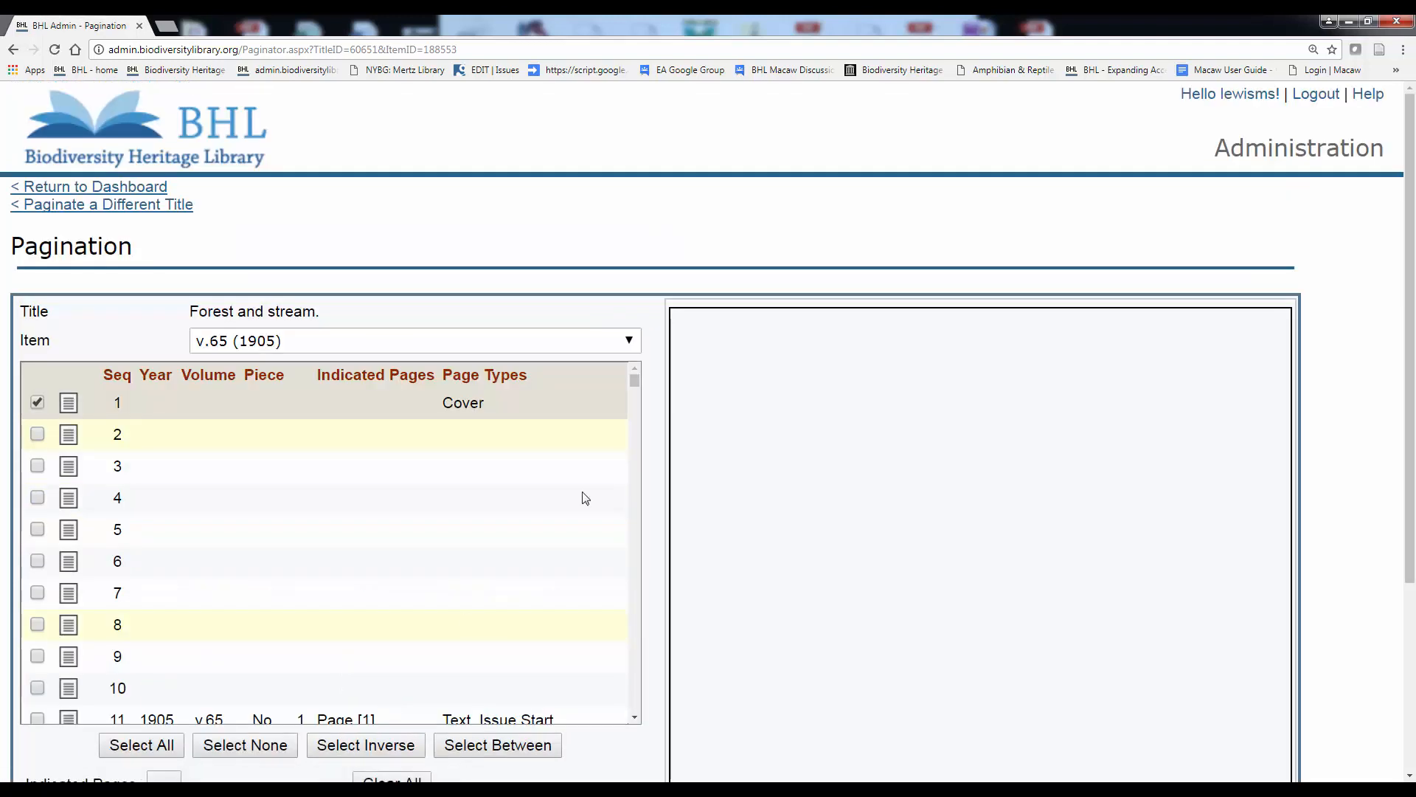
# - Add the Blank page type to the page at sequence 1, and clear all of that page's types
pyautogui.moveTo(1411, 268); pyautogui.dragTo(1410, 387)
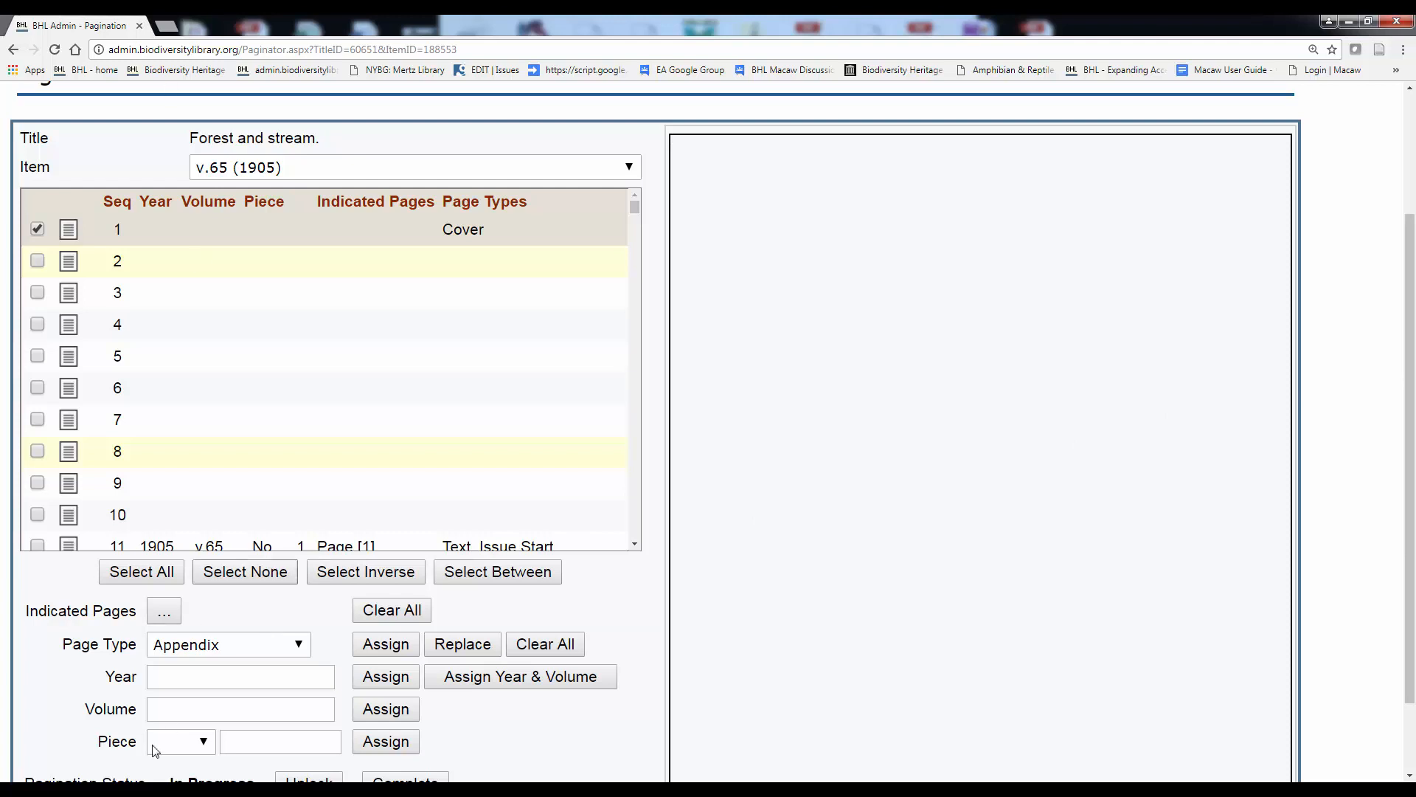
pyautogui.click(247, 649)
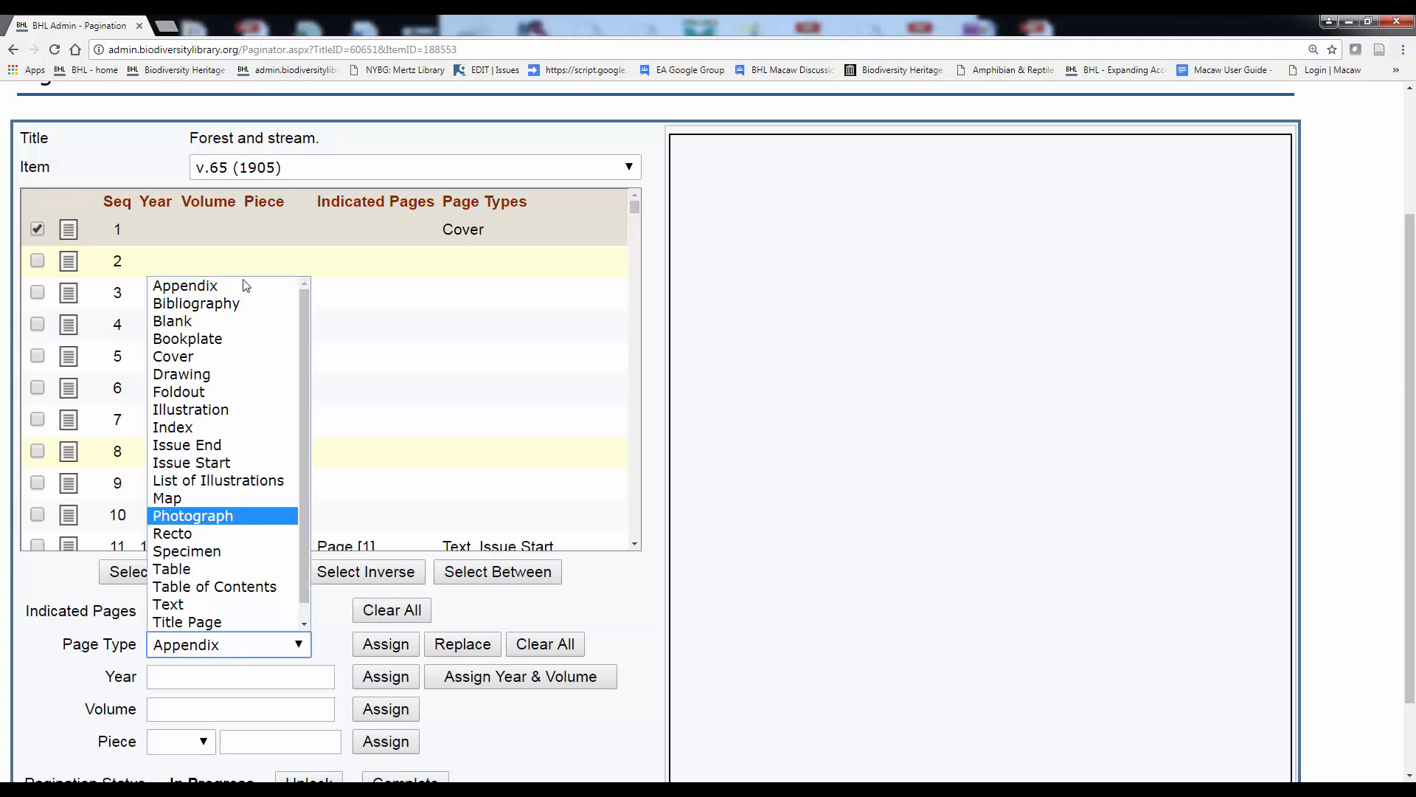
pyautogui.click(241, 322)
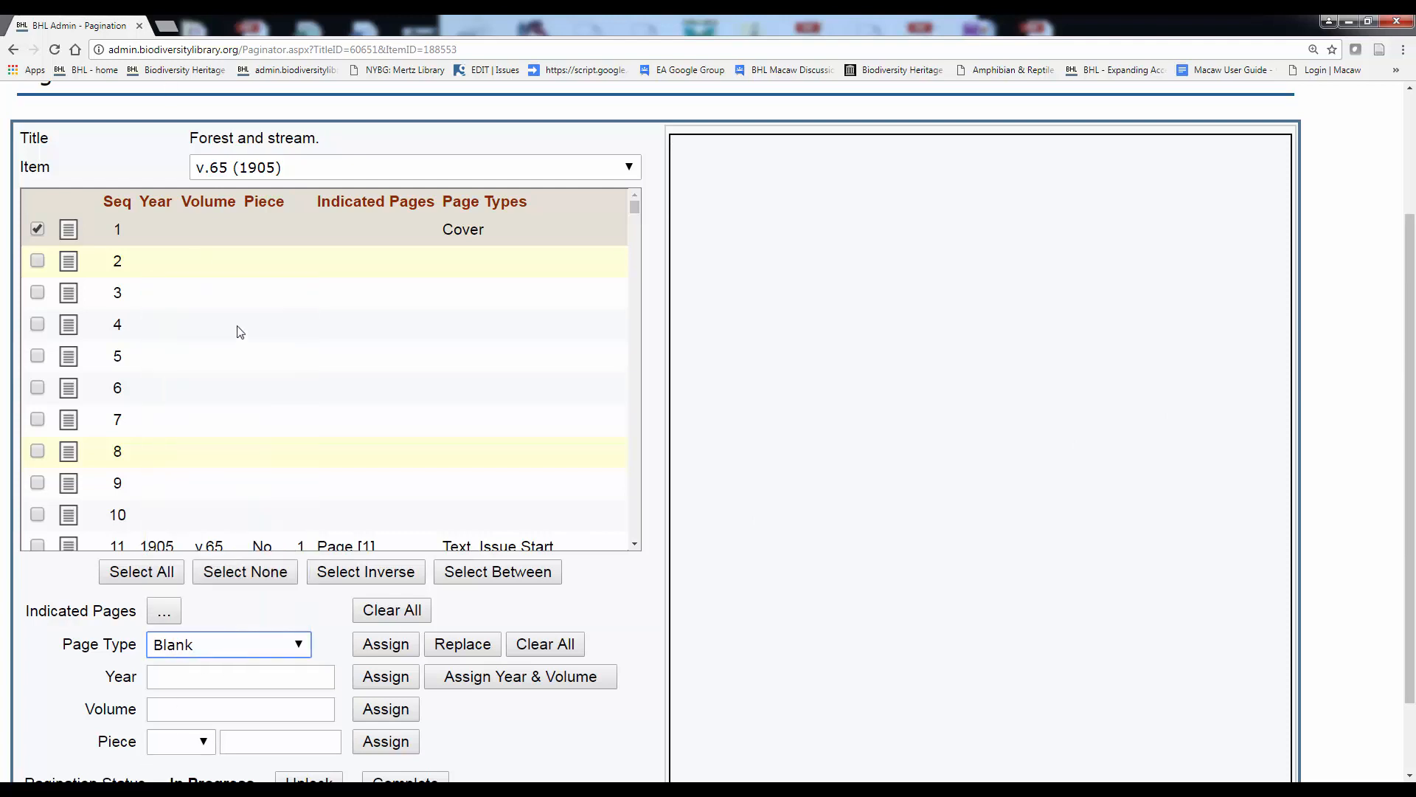
pyautogui.click(381, 646)
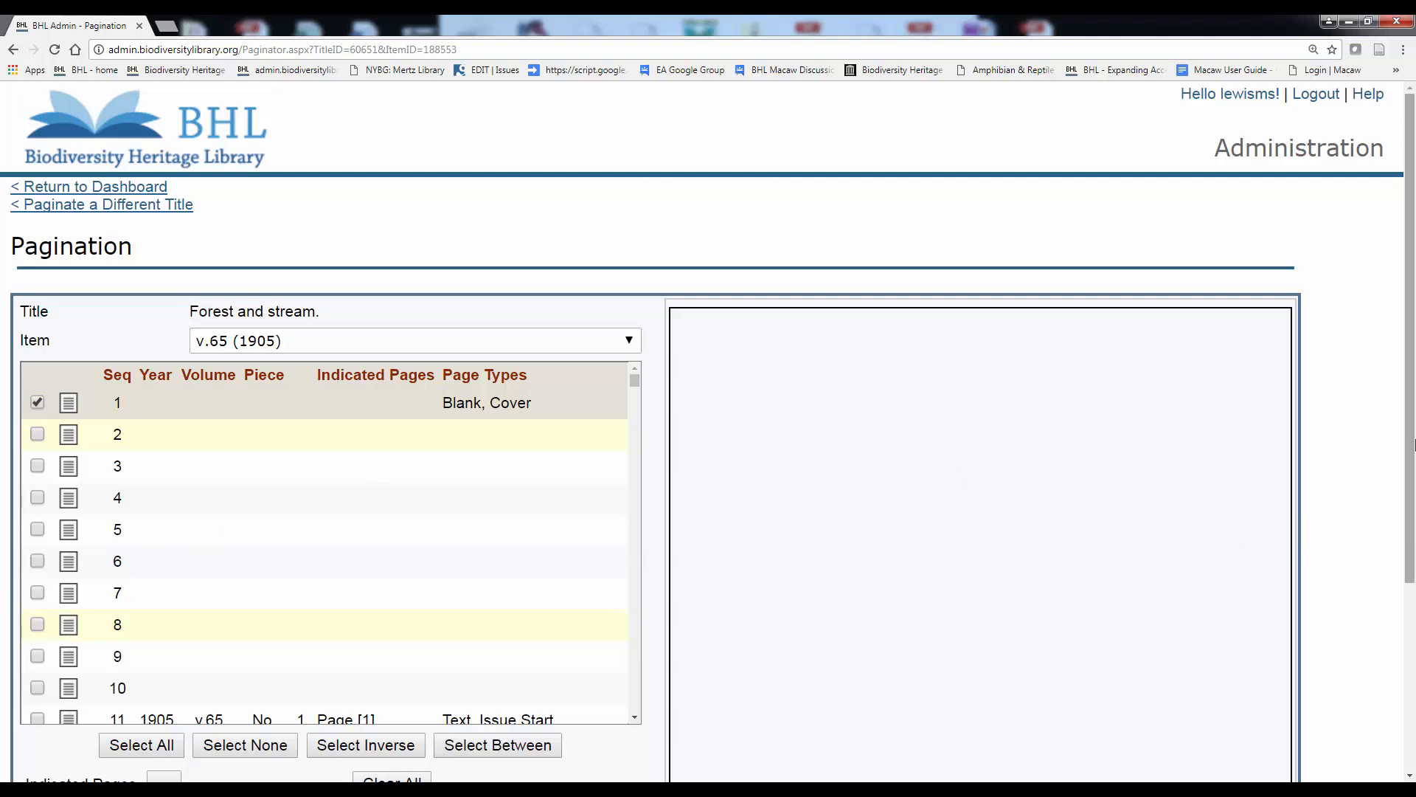
pyautogui.scroll(-1, 1412, 442)
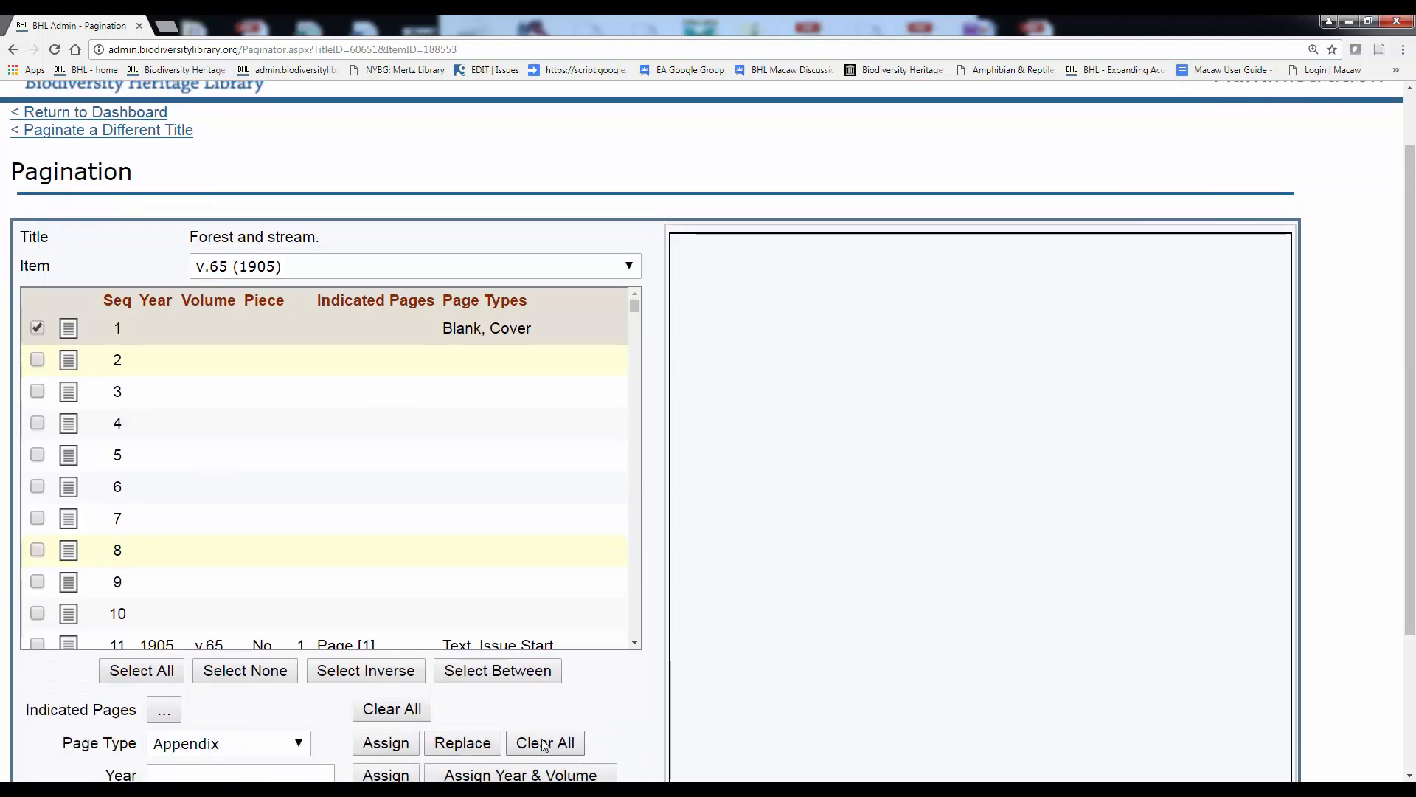
pyautogui.click(543, 744)
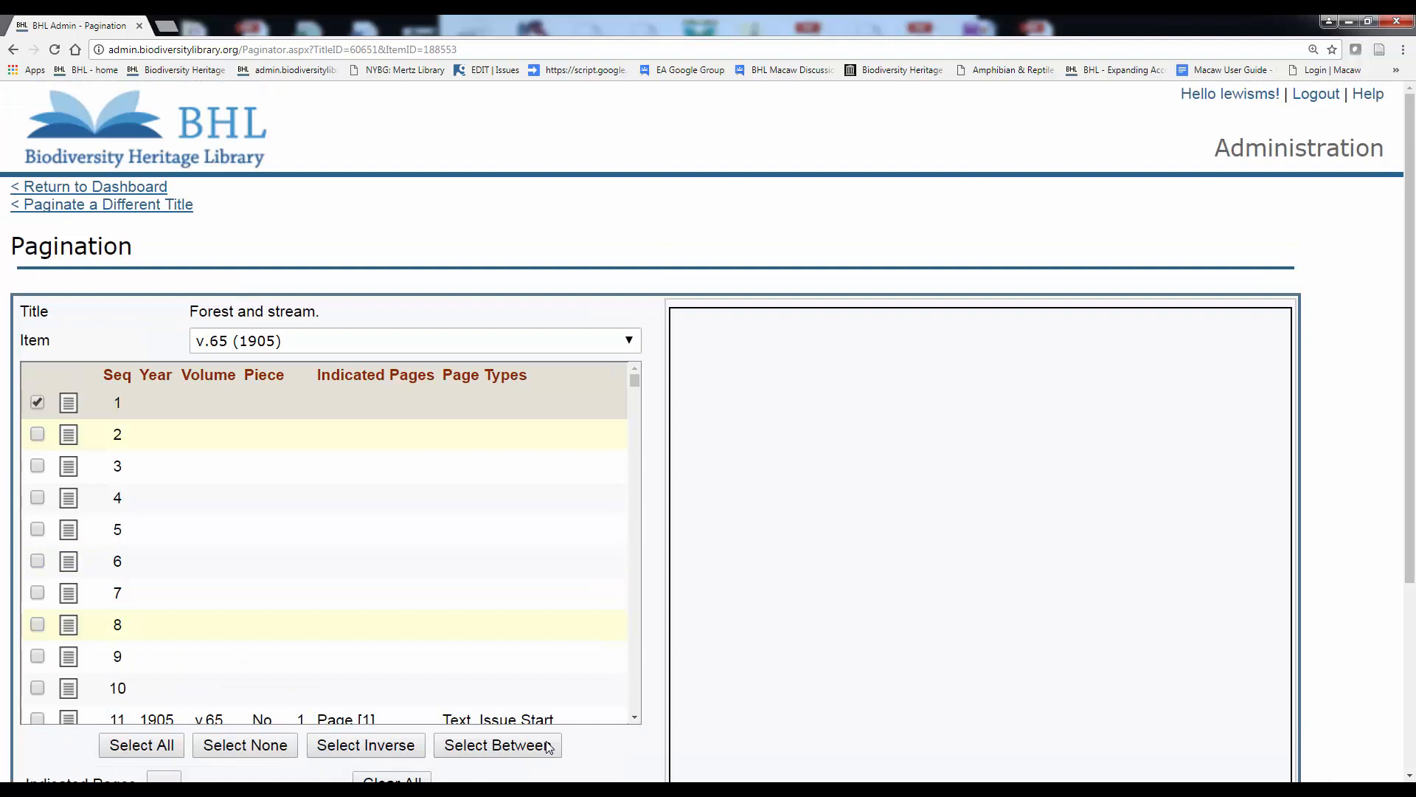
# - Review the full list of available page types through Verso
pyautogui.scroll(-2, 550, 747)
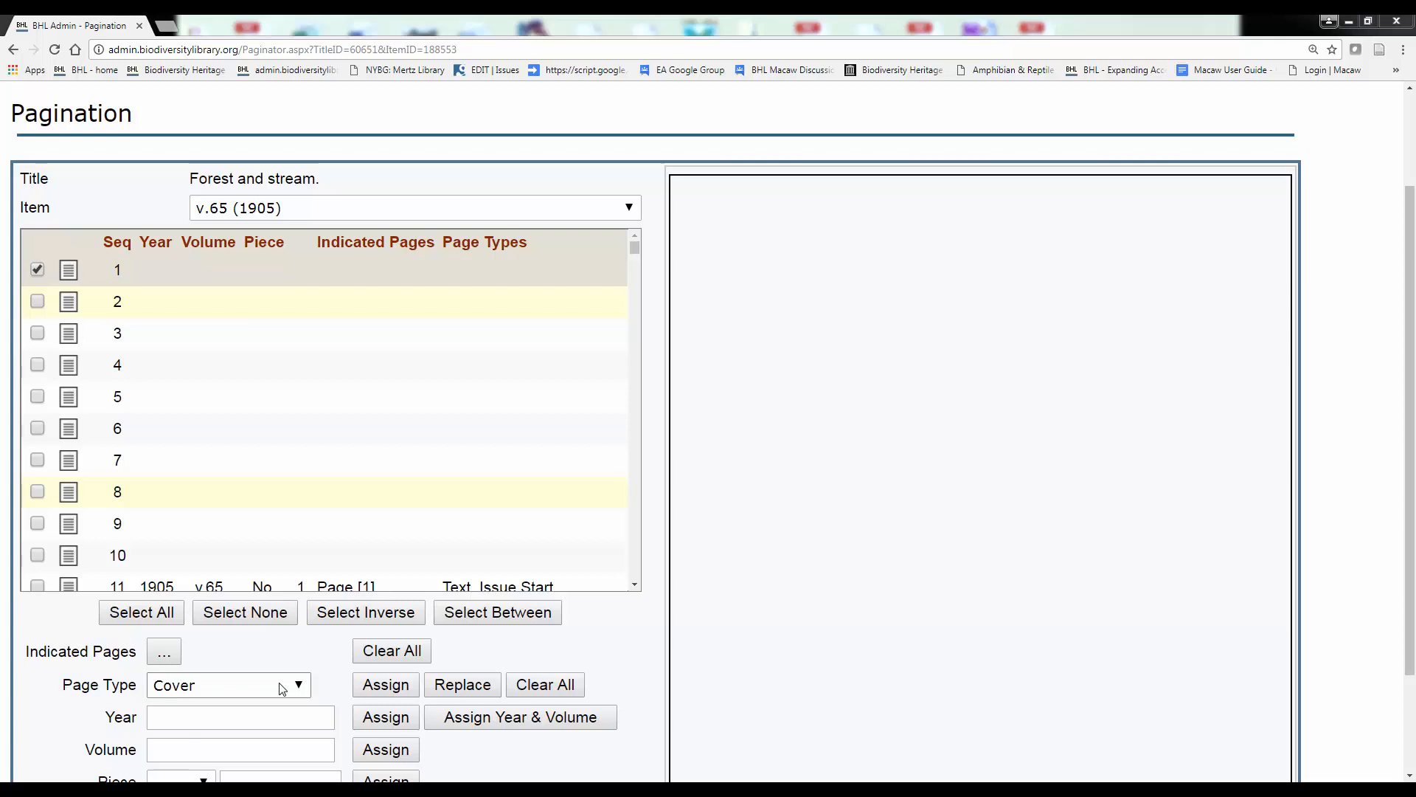
pyautogui.click(282, 689)
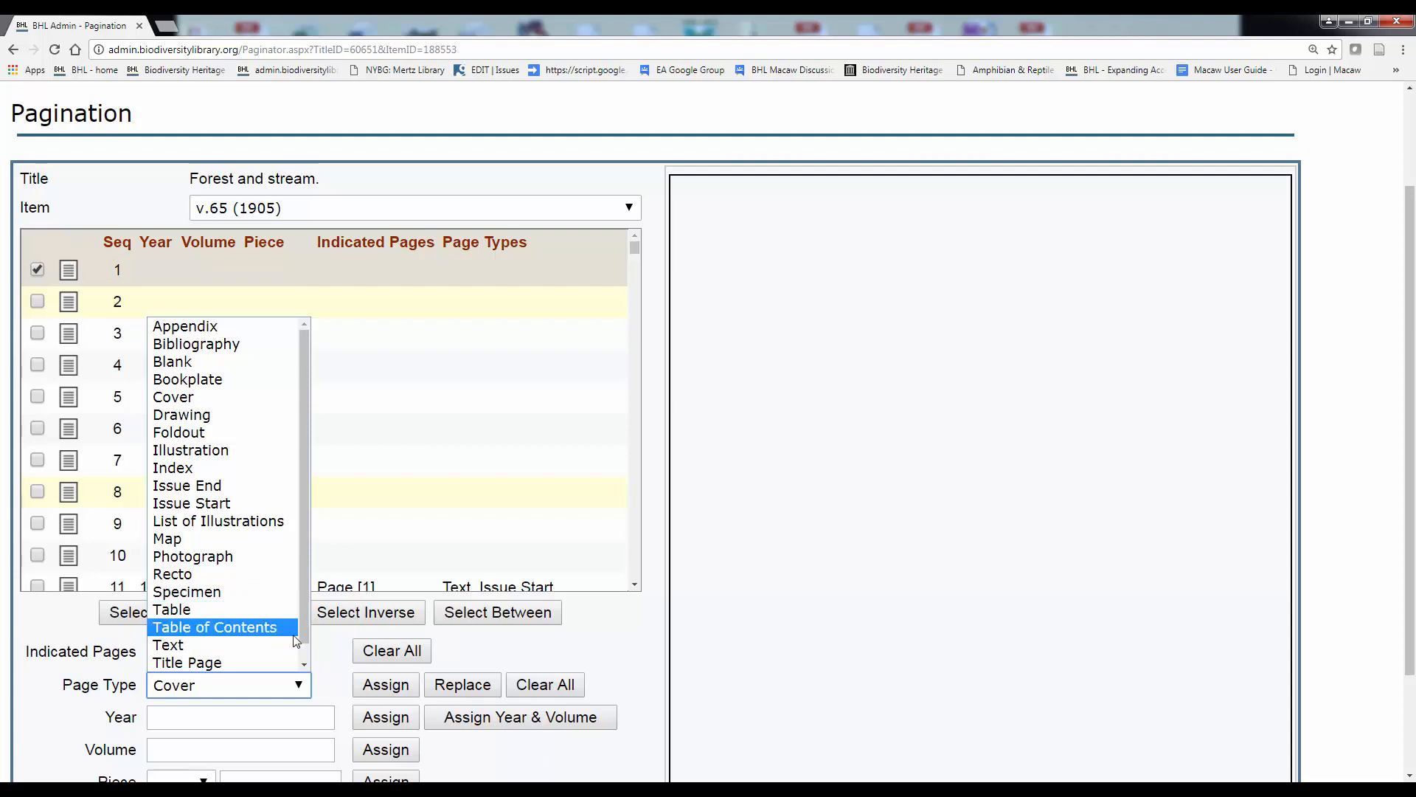
pyautogui.scroll(-1, 302, 642)
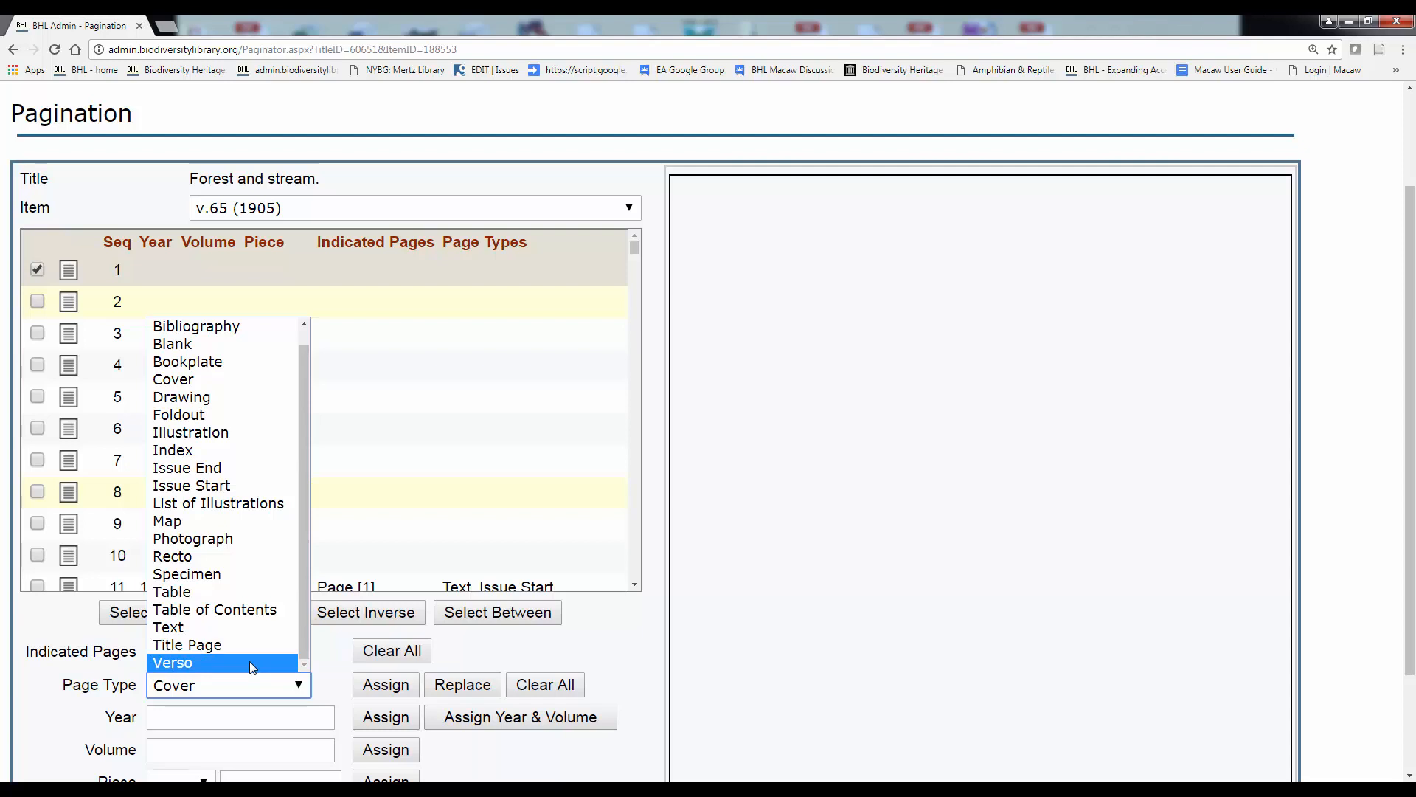
# - Deselect the page at sequence 1, display the scan at sequence 7 and assign that page the Title Page type
pyautogui.click(39, 270)
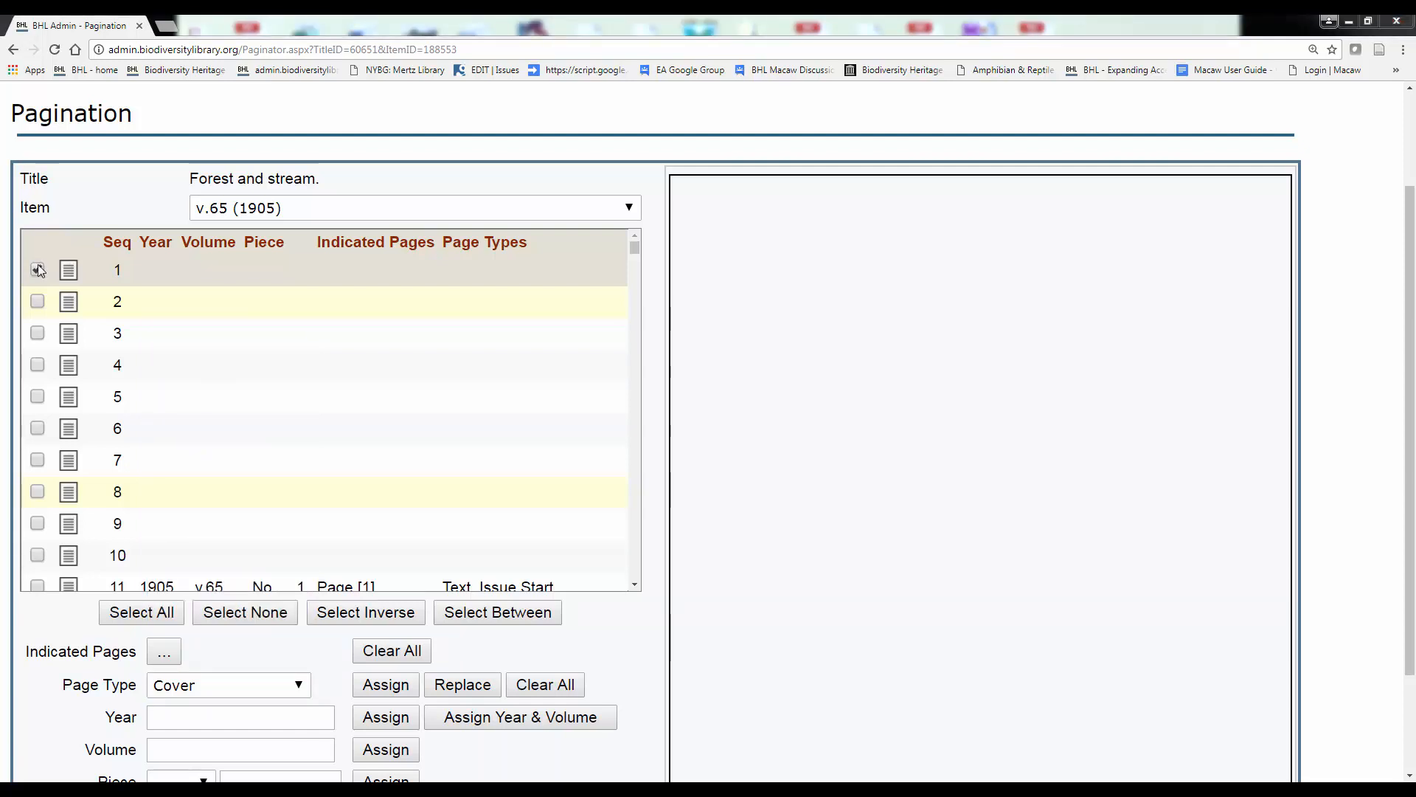
pyautogui.click(72, 463)
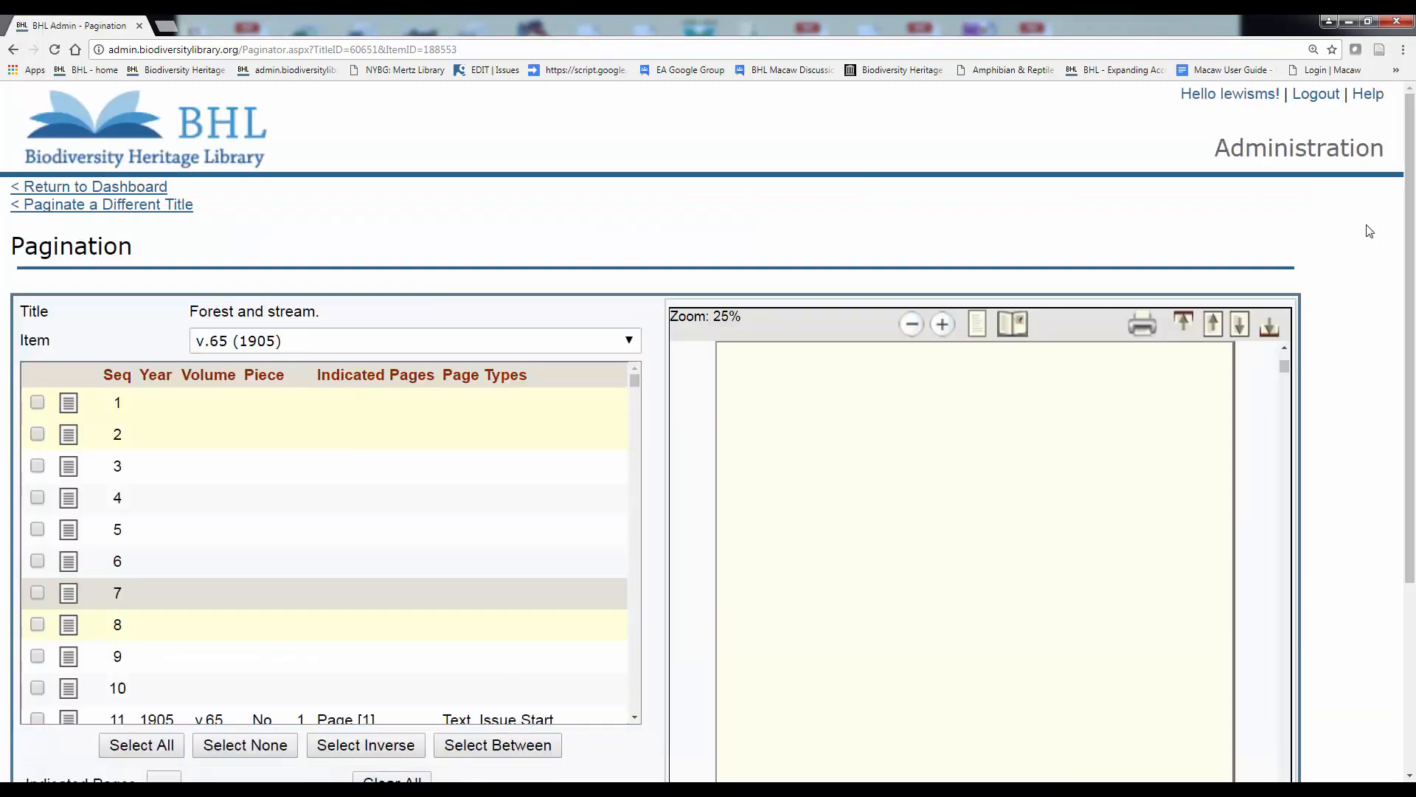
pyautogui.scroll(-2, 1409, 213)
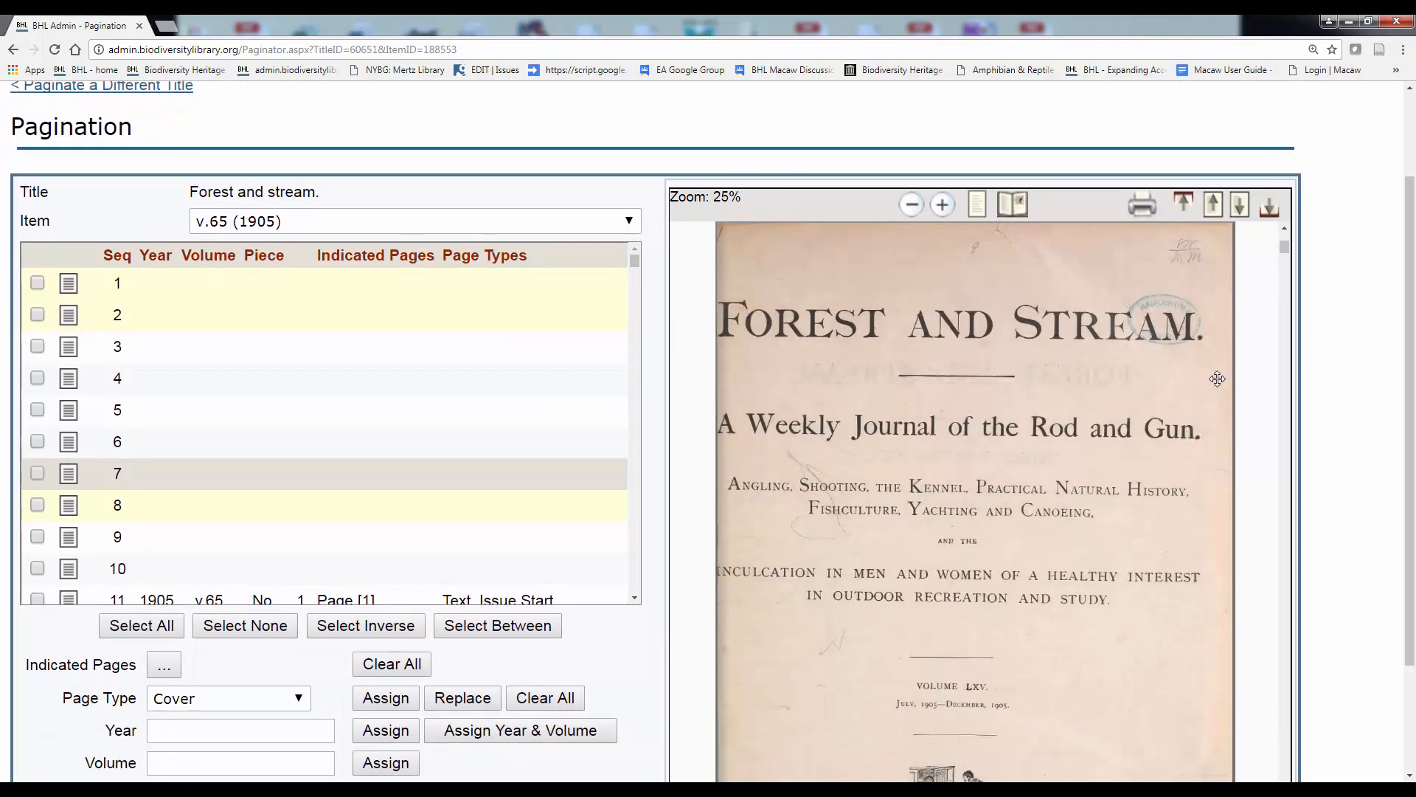
pyautogui.click(37, 473)
pyautogui.click(283, 700)
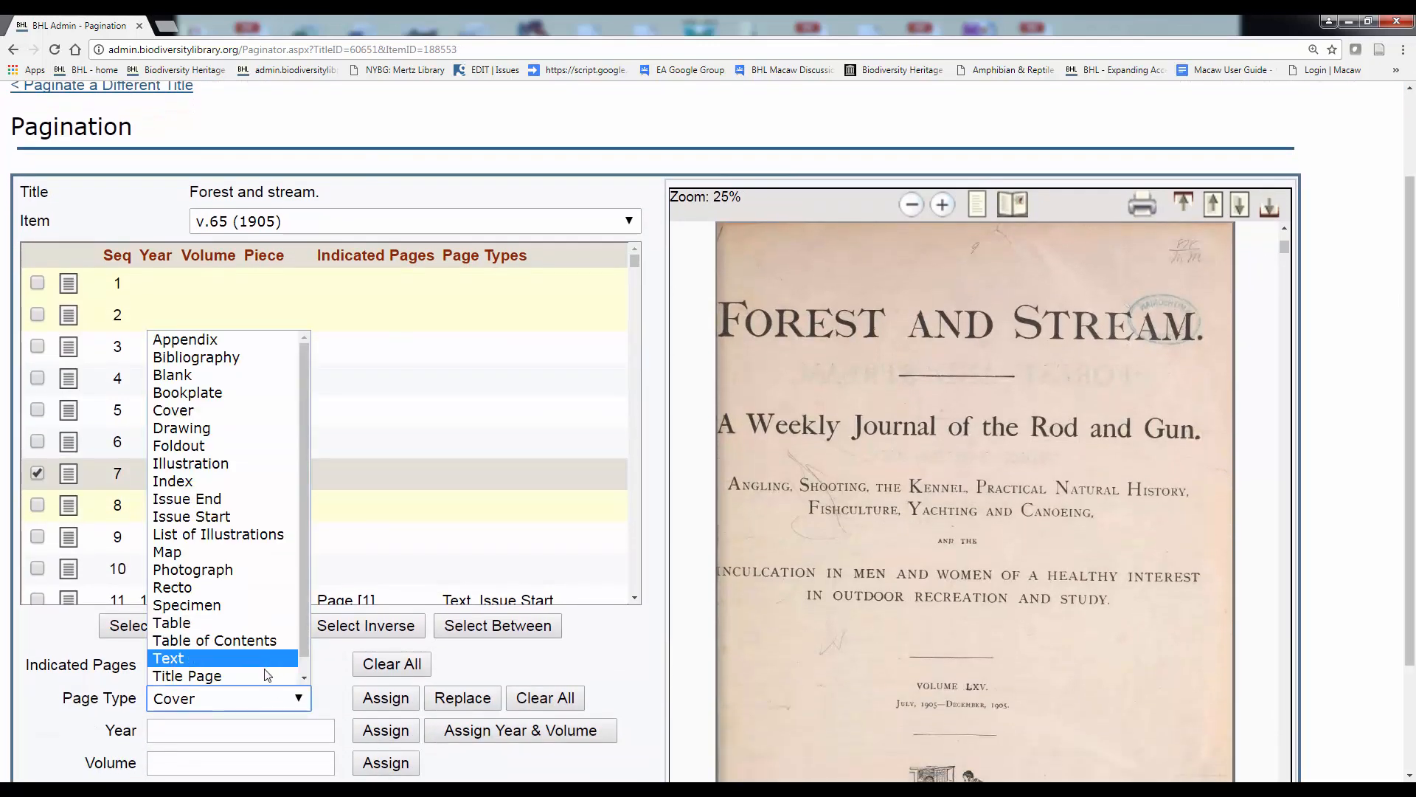
pyautogui.click(269, 676)
pyautogui.click(384, 701)
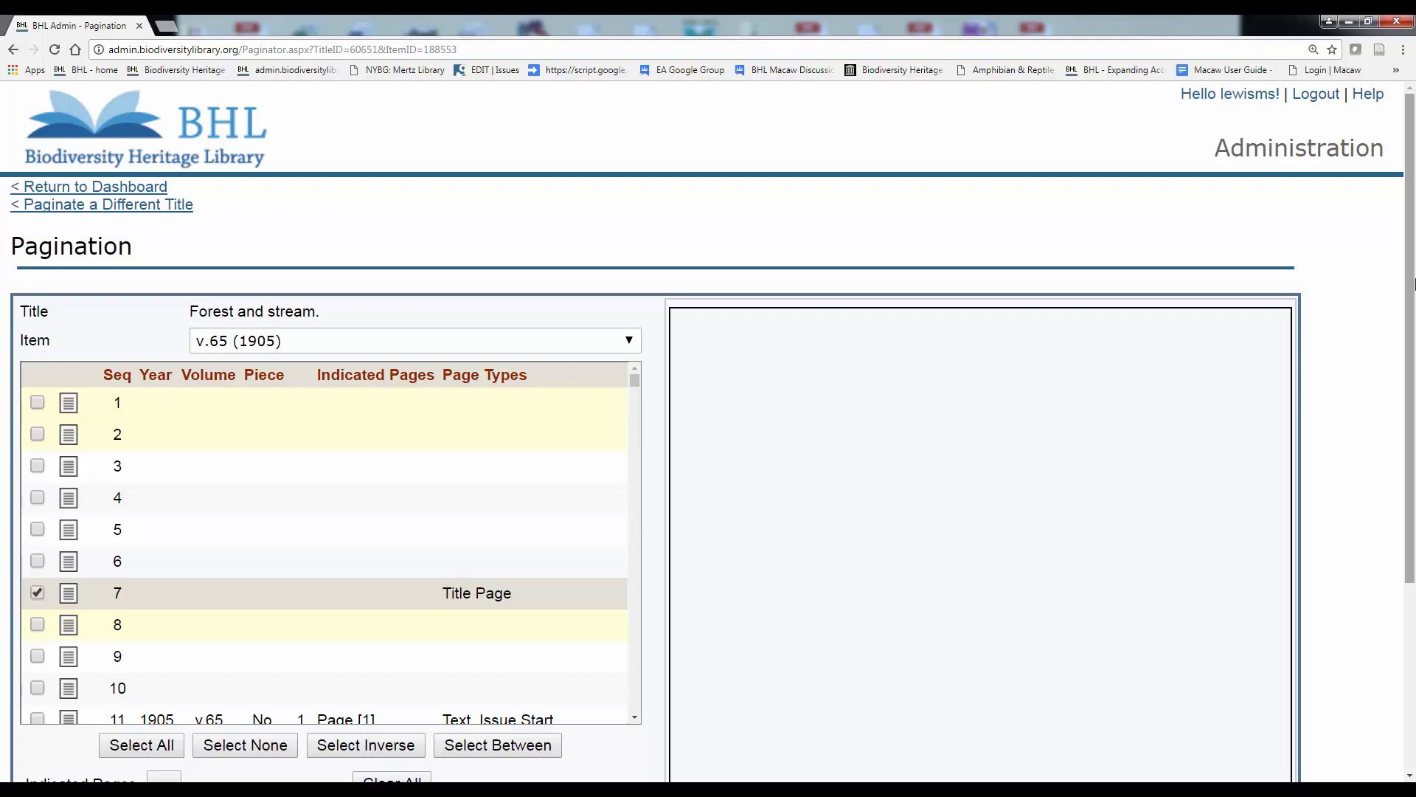
# - Add Text as a second page type to the page at sequence 7
pyautogui.moveTo(1412, 284); pyautogui.dragTo(1412, 436)
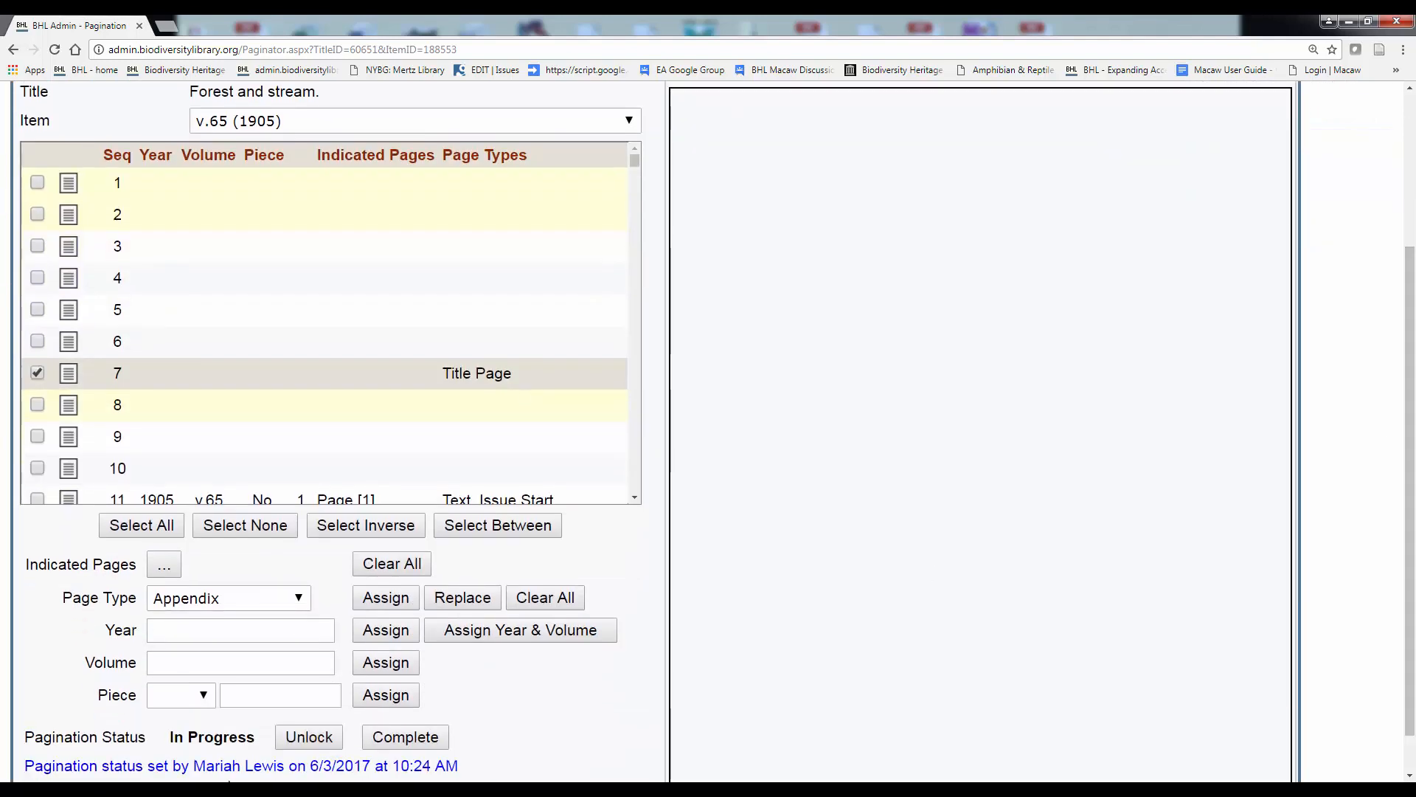
pyautogui.click(214, 598)
pyautogui.click(177, 557)
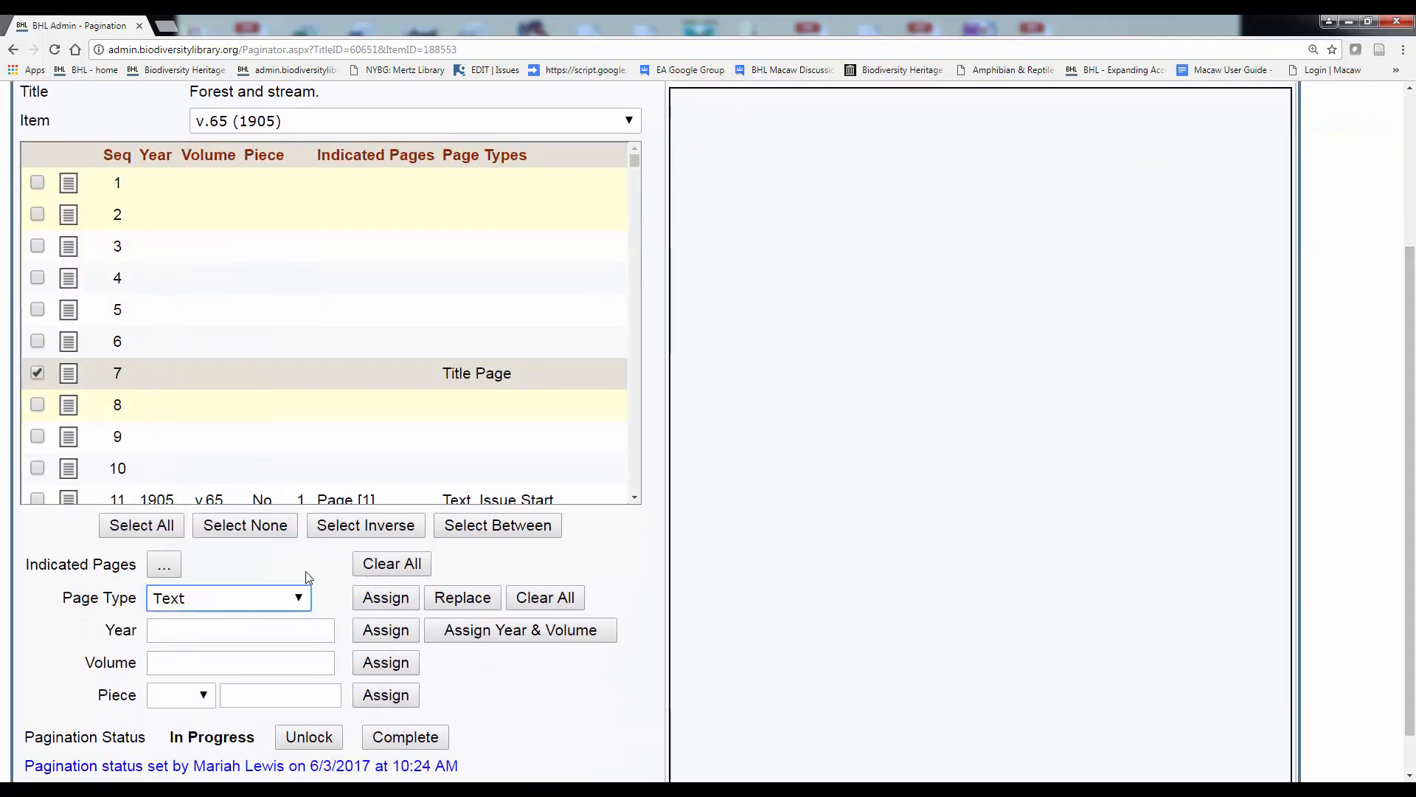
pyautogui.click(398, 599)
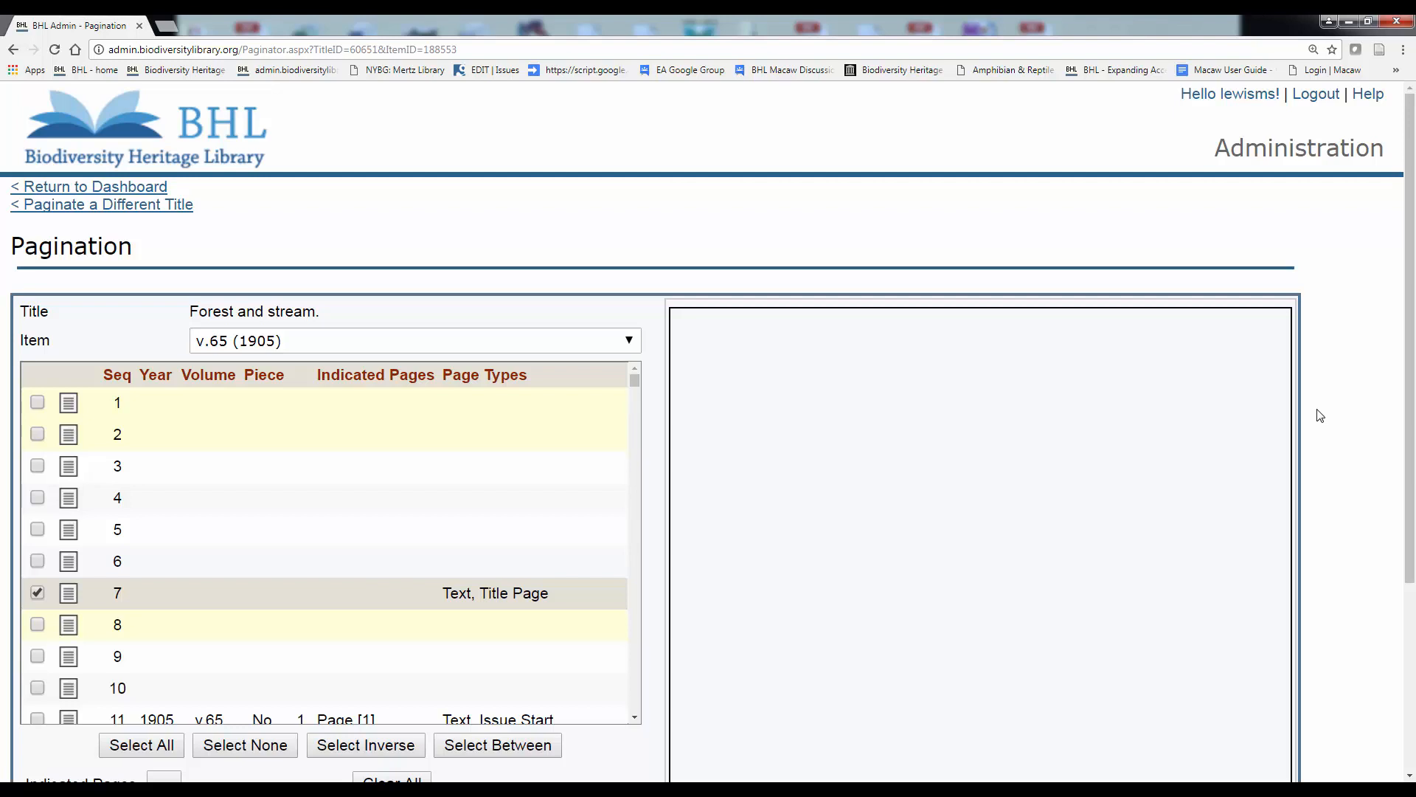
# - Deselect the page at sequence 7 and select the whole range of pages between sequence 11 and sequence 17
pyautogui.scroll(-3, 46, 387)
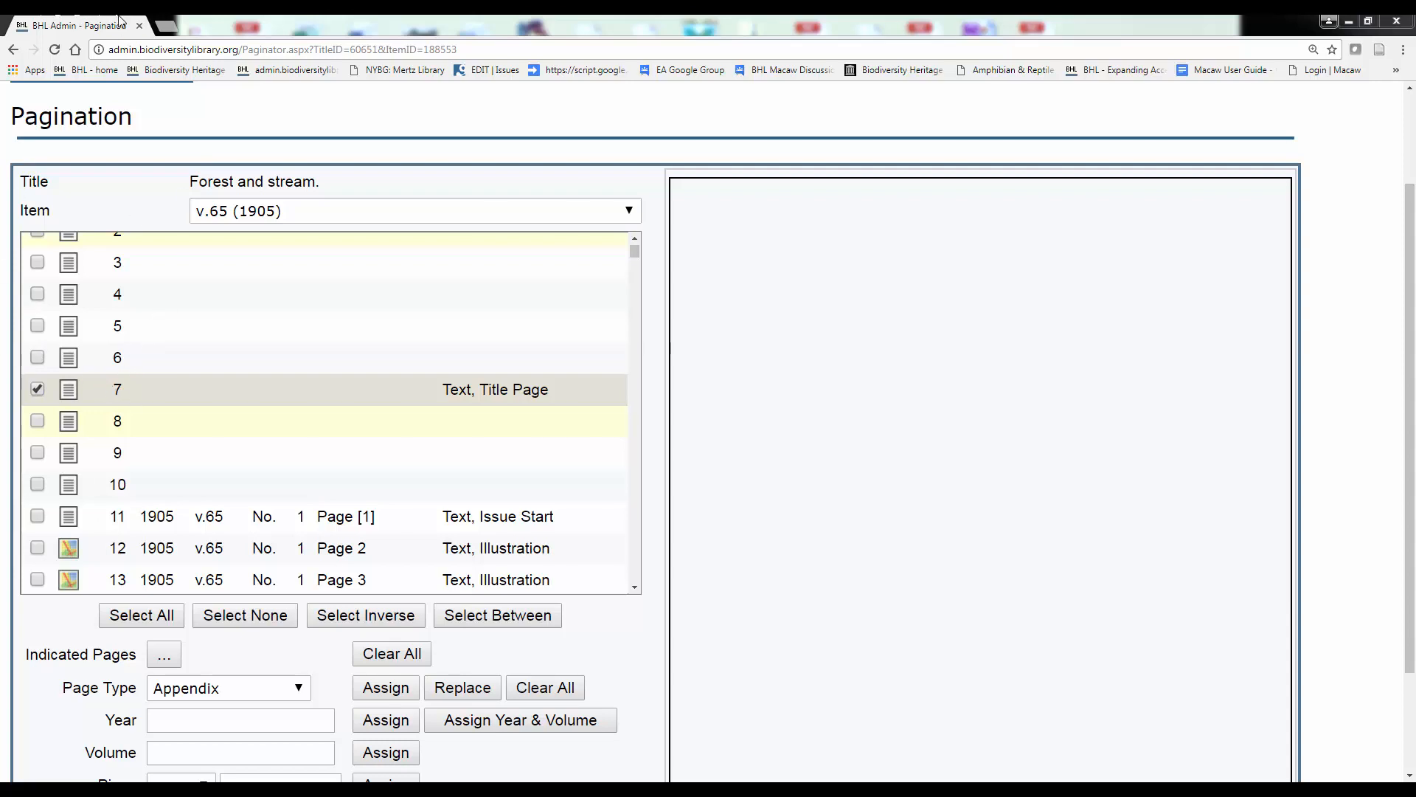
pyautogui.click(36, 390)
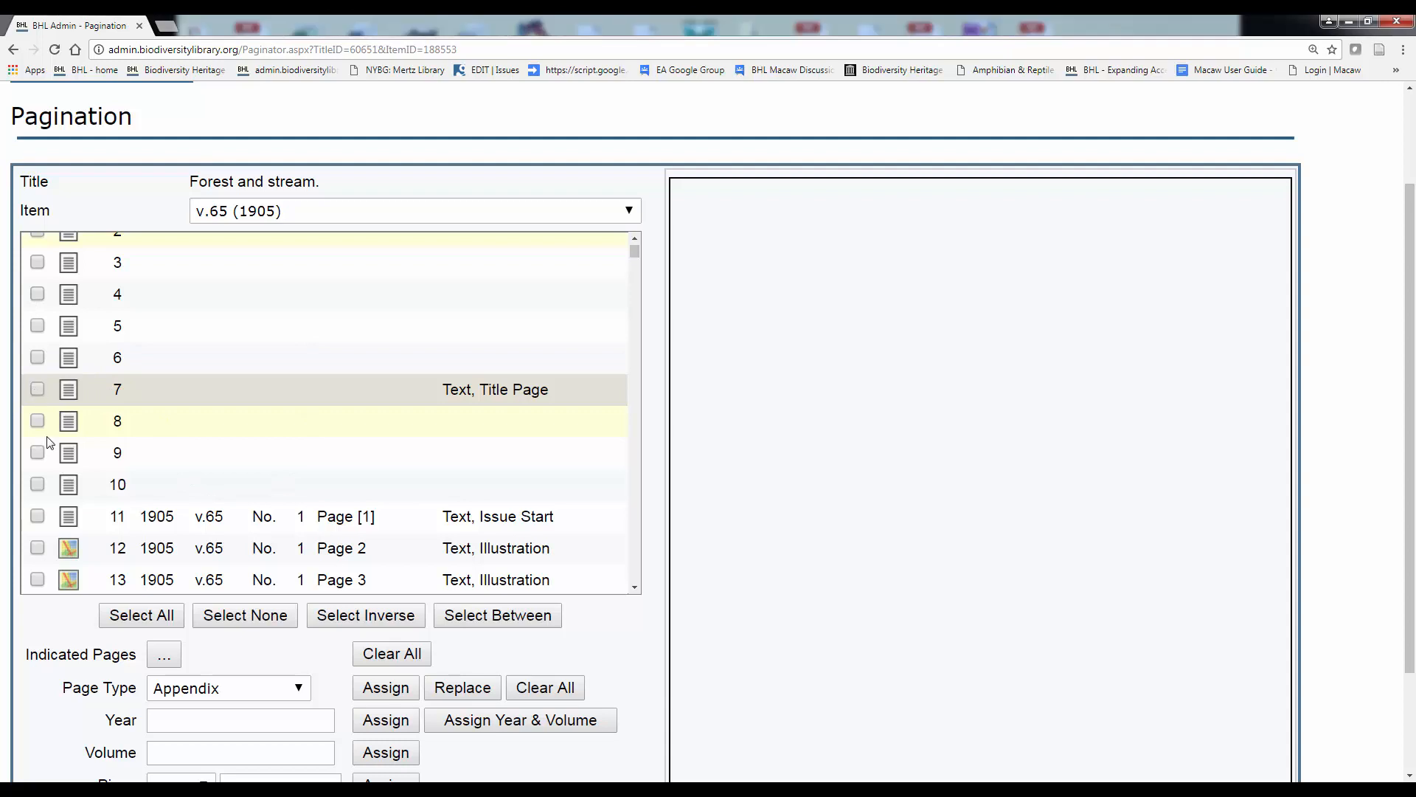
pyautogui.scroll(-1, 370, 359)
pyautogui.scroll(-1, 131, 434)
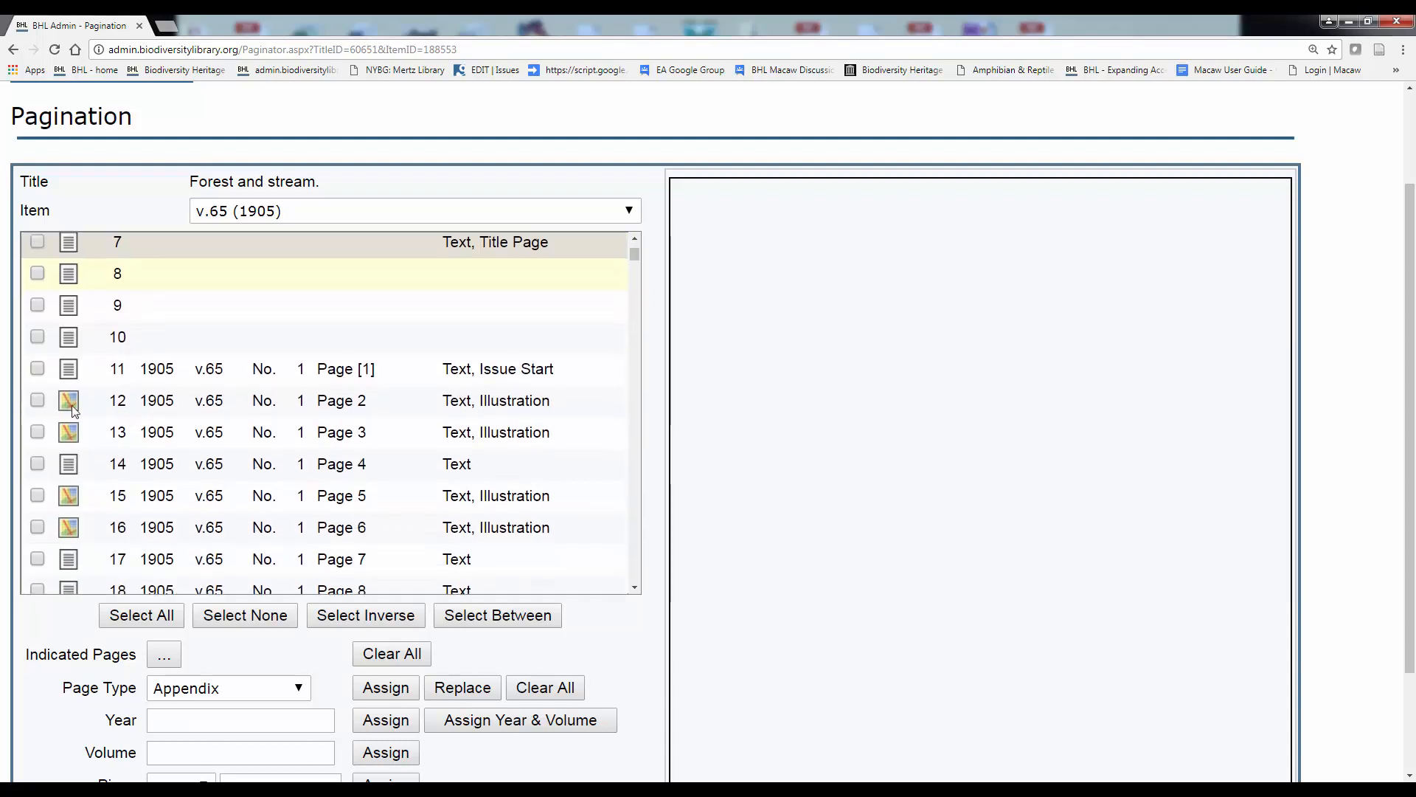
pyautogui.click(37, 368)
pyautogui.click(37, 558)
pyautogui.click(464, 623)
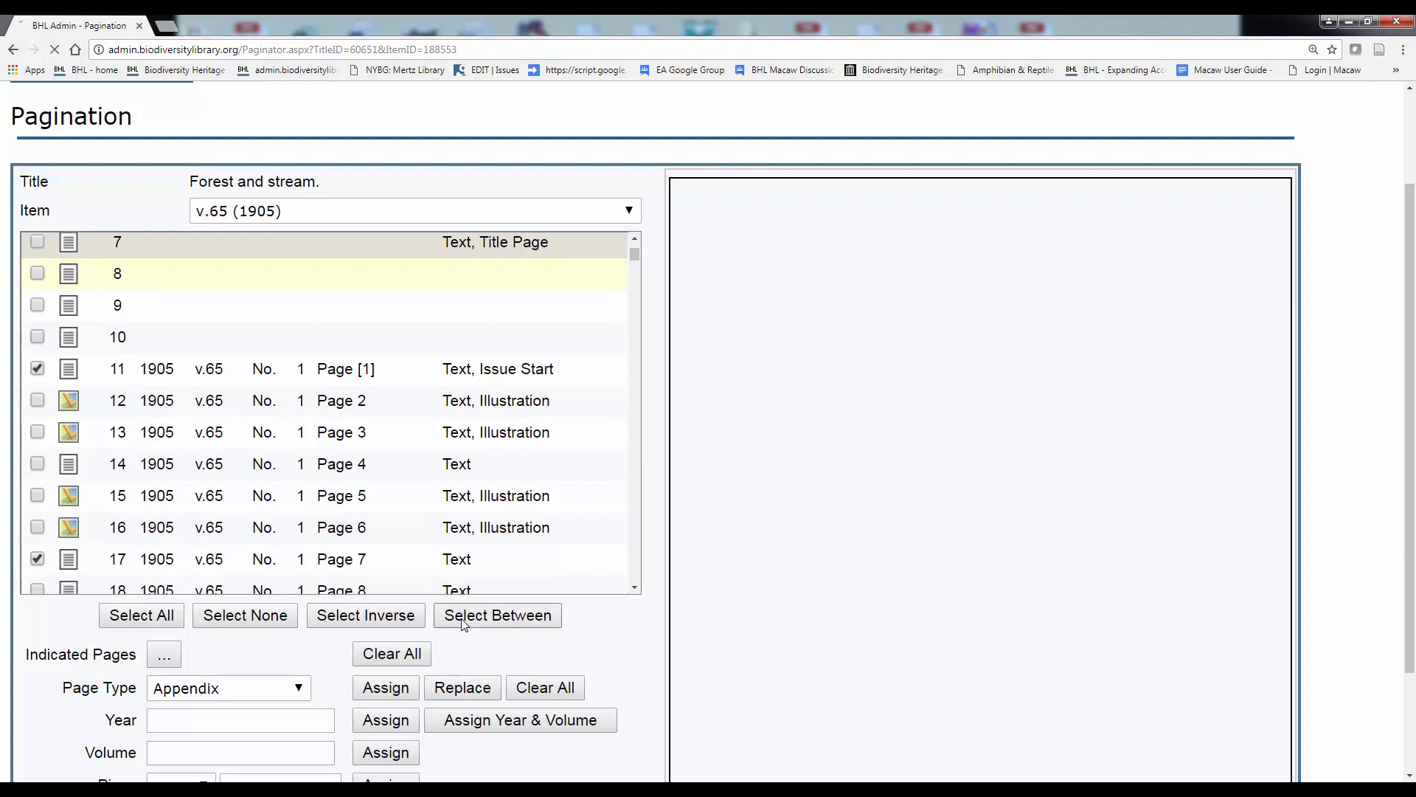
# - Open the Indicated Pages settings for the selected pages, try Plate as the prefix, and set the prefix back to Page
pyautogui.scroll(-1, 325, 646)
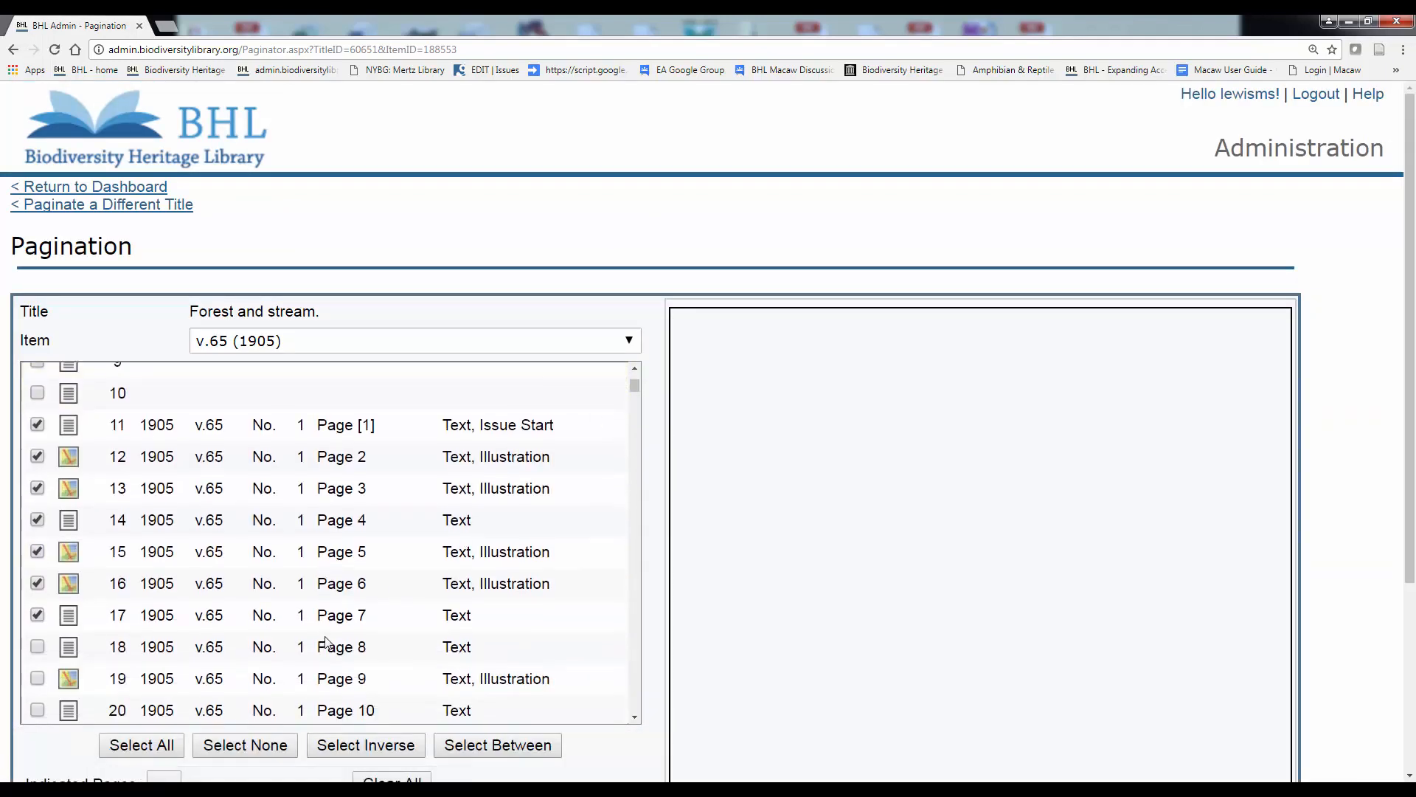
pyautogui.scroll(-2, 1414, 367)
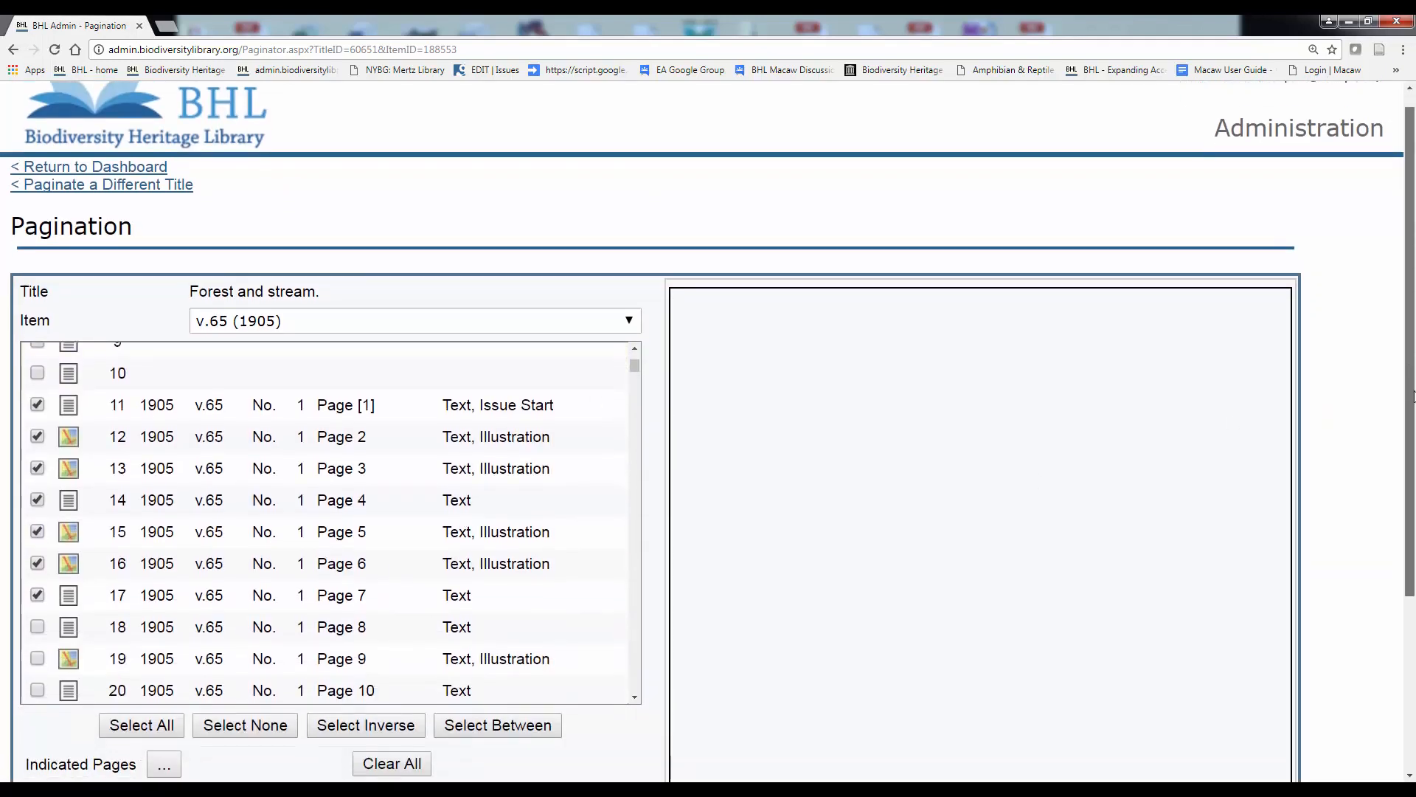
pyautogui.click(158, 635)
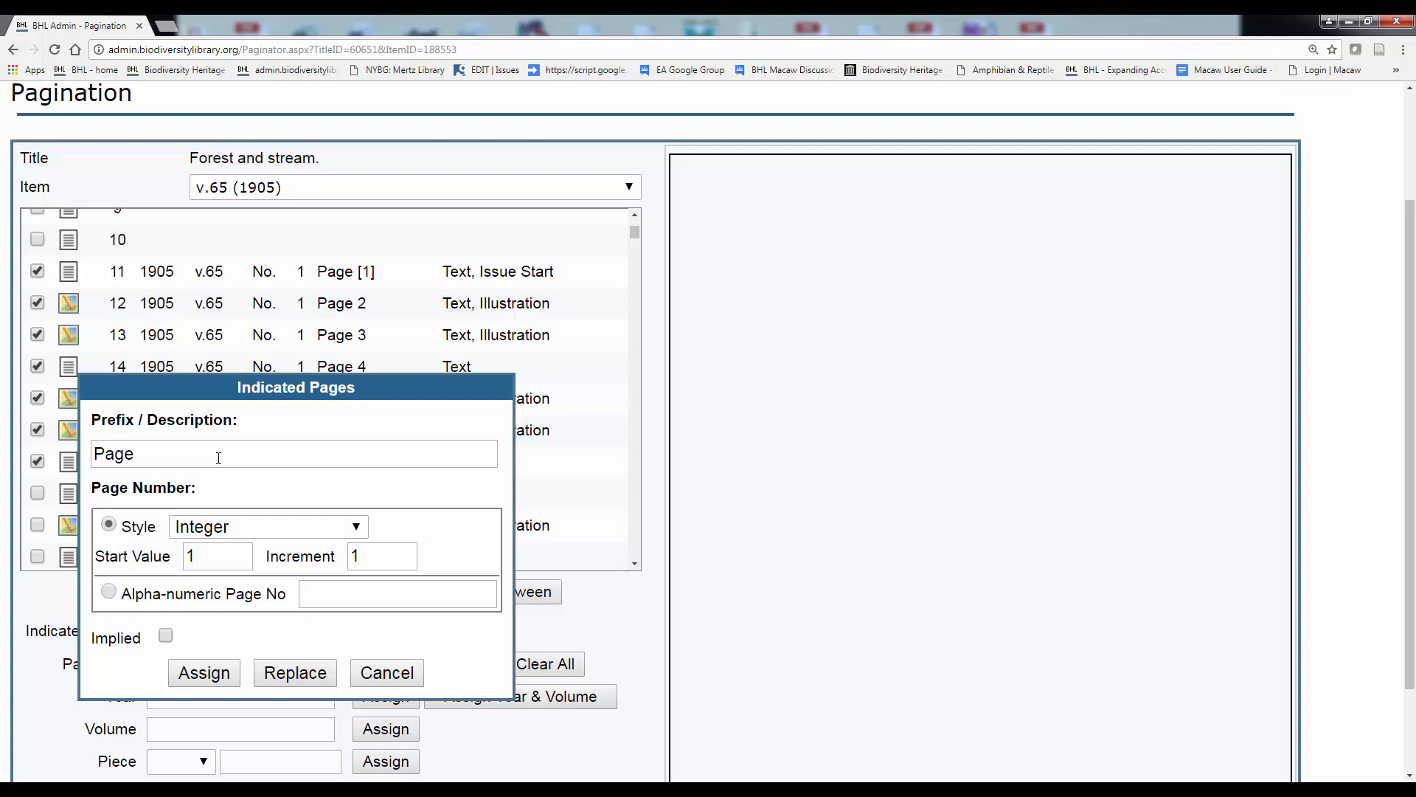
pyautogui.click(219, 461)
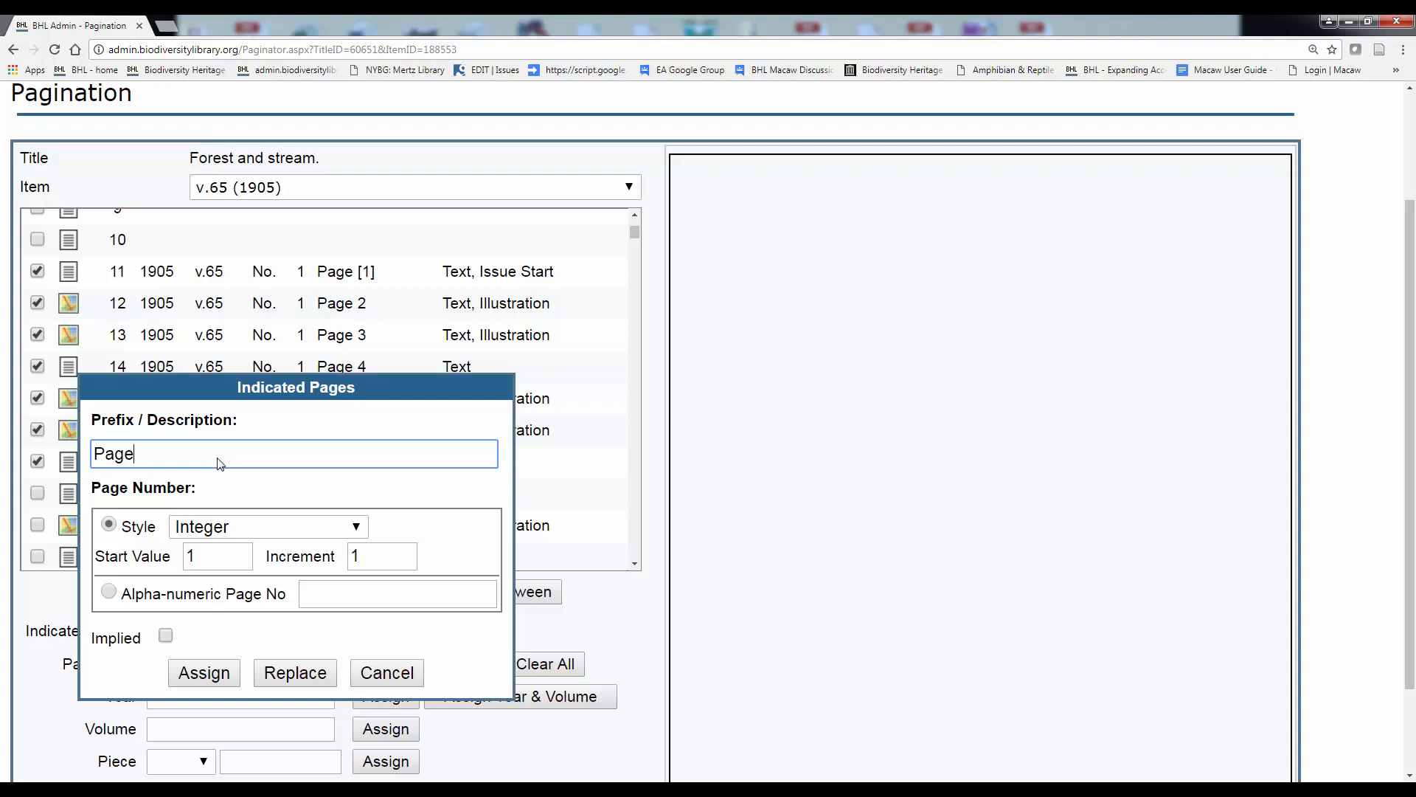
pyautogui.moveTo(220, 462); pyautogui.dragTo(85, 458)
pyautogui.write('Plate')
pyautogui.hotkey('ctrl', 'a')
pyautogui.write('PL')
pyautogui.press('BackSpace')
pyautogui.write('age')
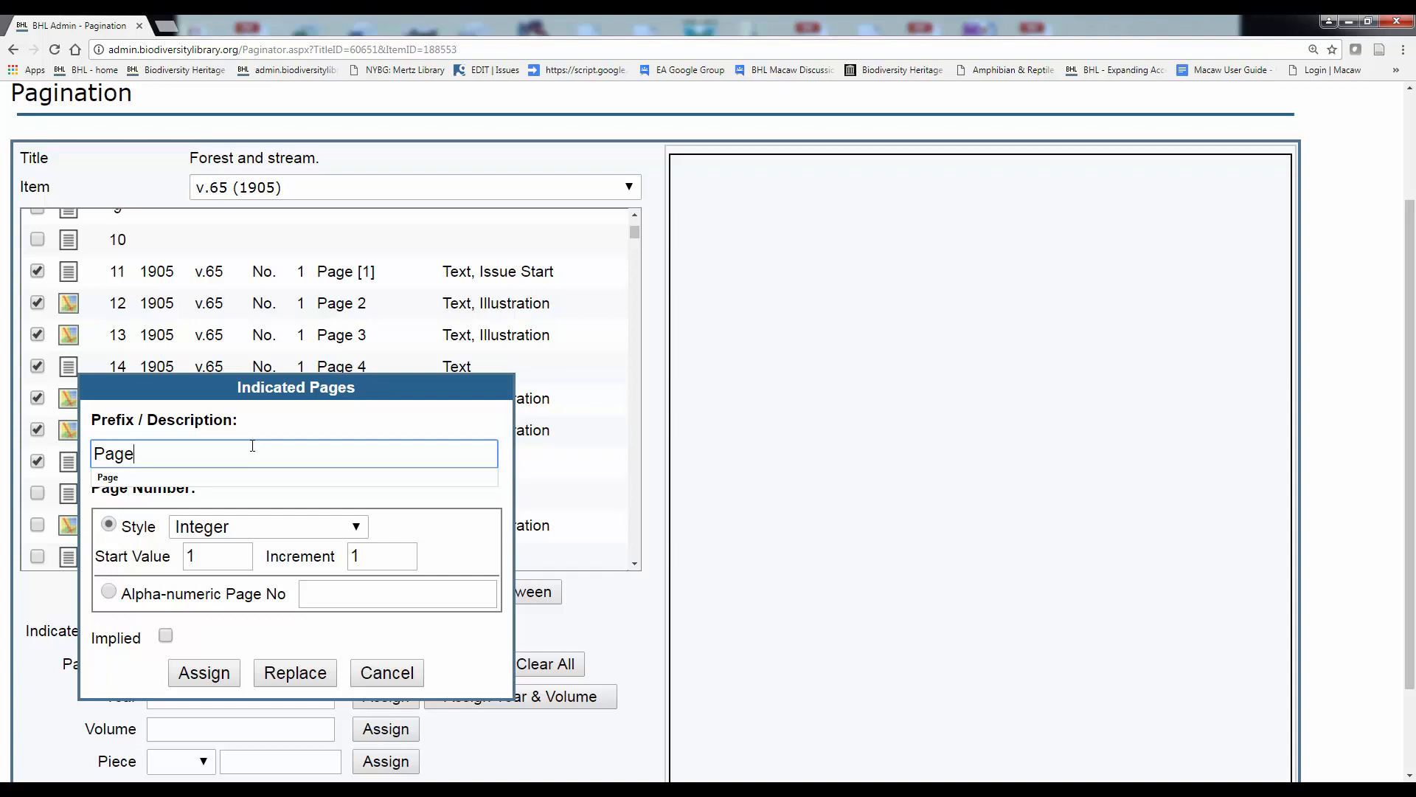
# - Review the available page number styles, including the Roman numeral variants, keeping Integer
pyautogui.click(357, 526)
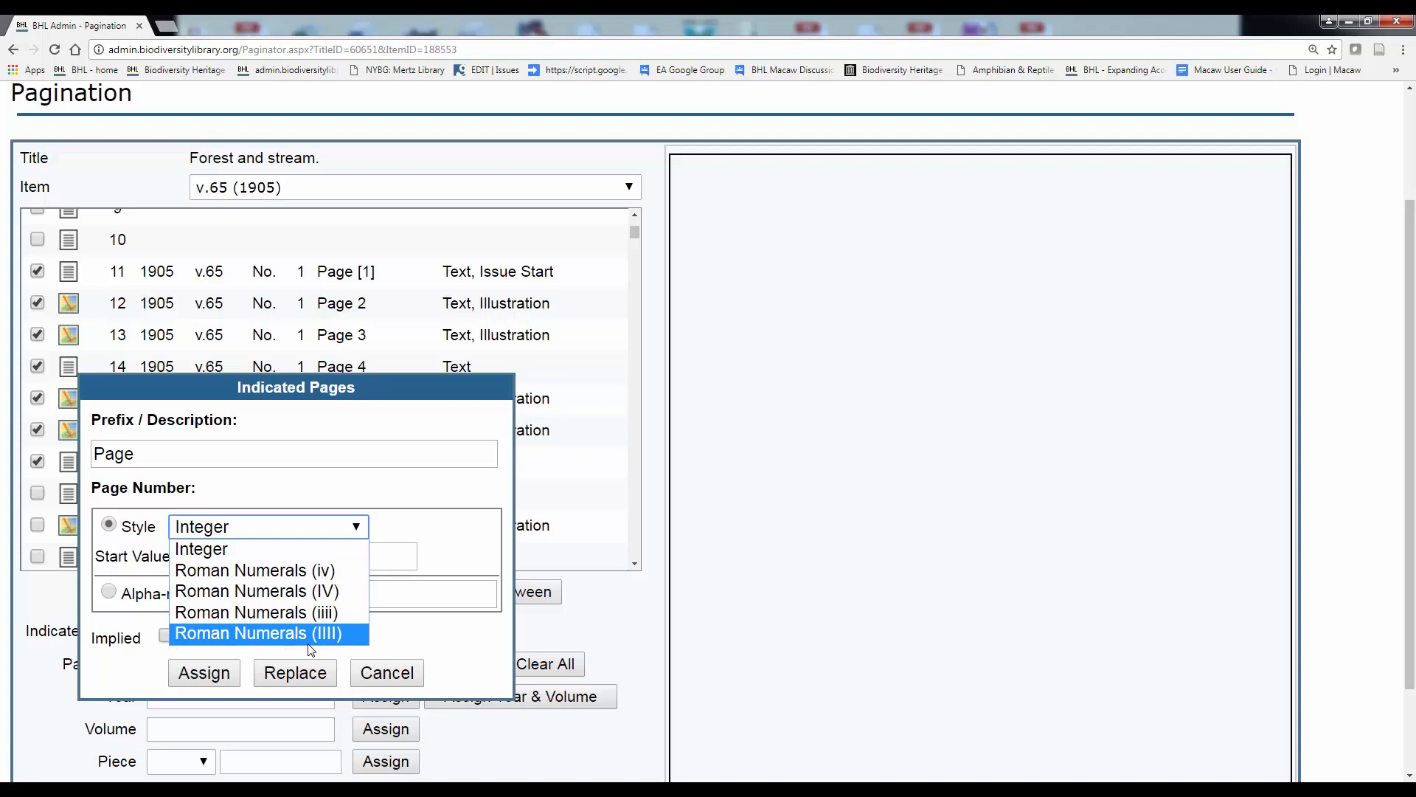
pyautogui.click(435, 656)
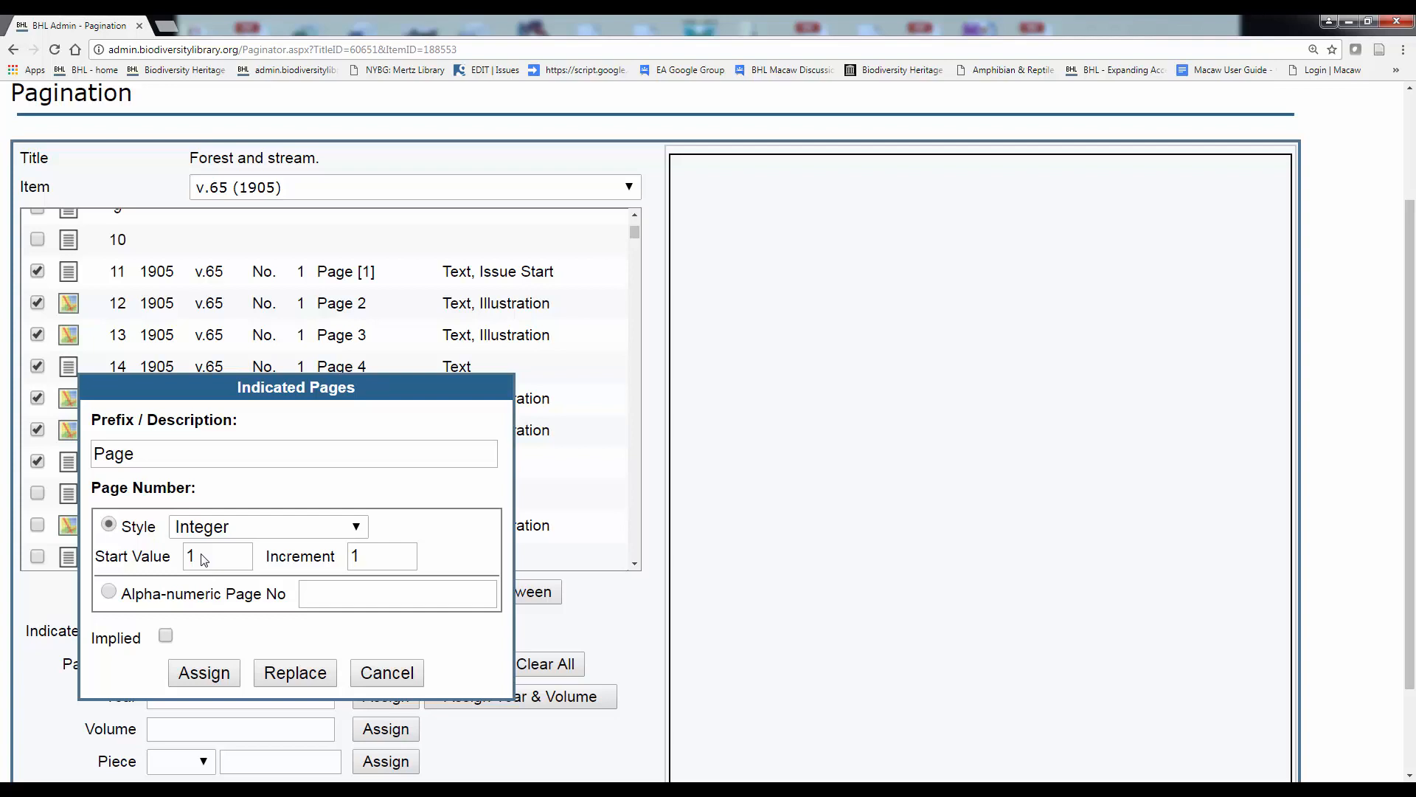
# - Set the selected pages' numbering to the Integer style starting at 5, keeping the Page prefix and an increment of 1
pyautogui.click(174, 455)
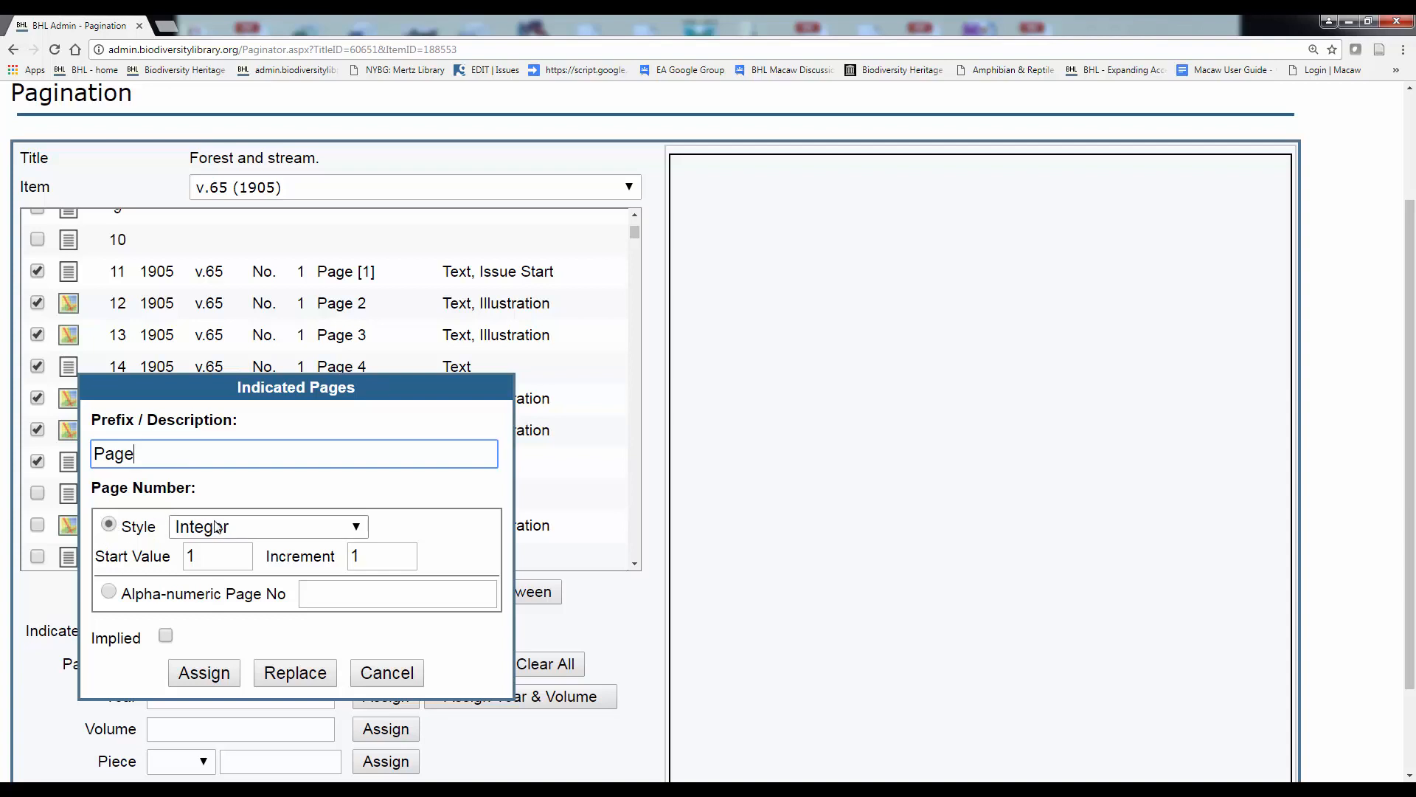
pyautogui.click(261, 527)
pyautogui.click(260, 546)
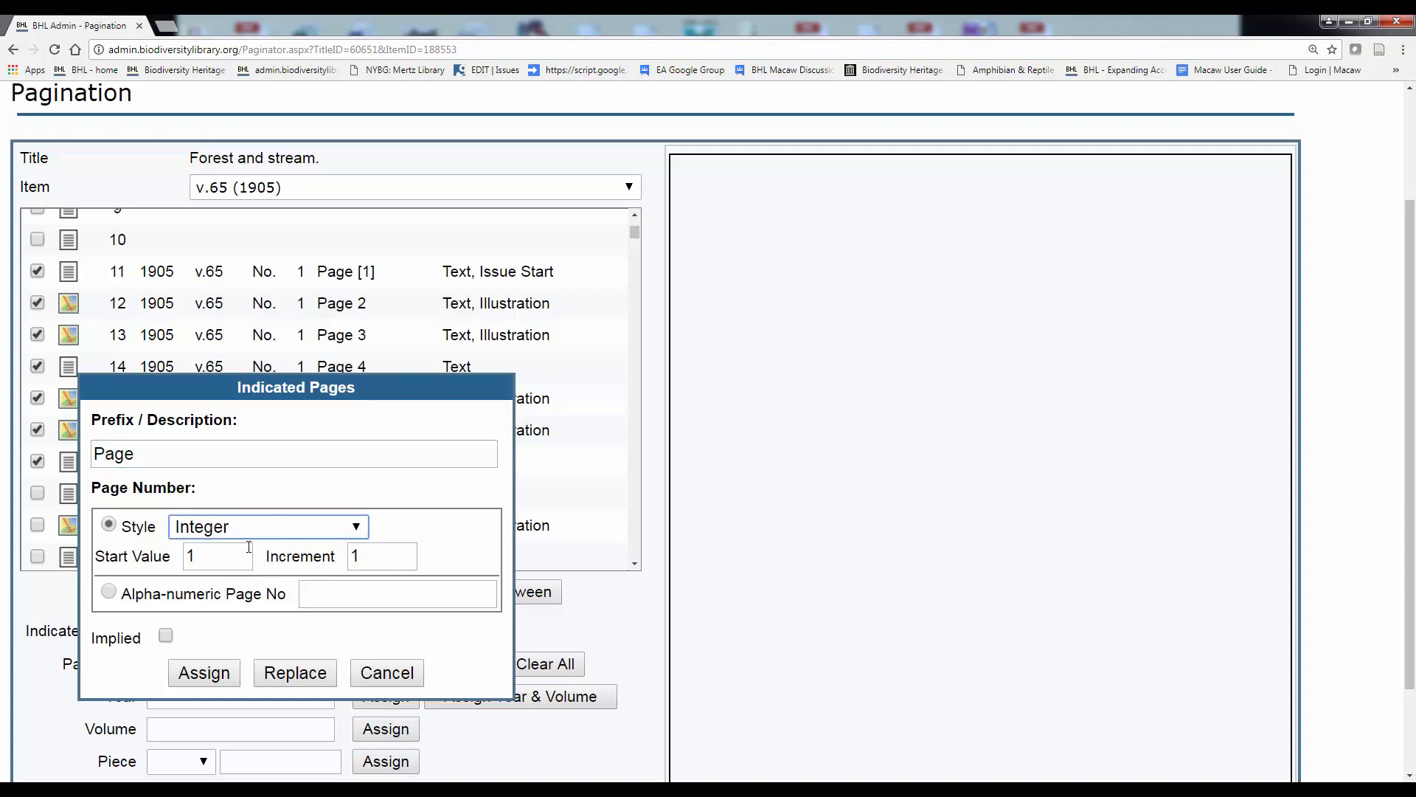
pyautogui.doubleClick(204, 553)
pyautogui.write('5')
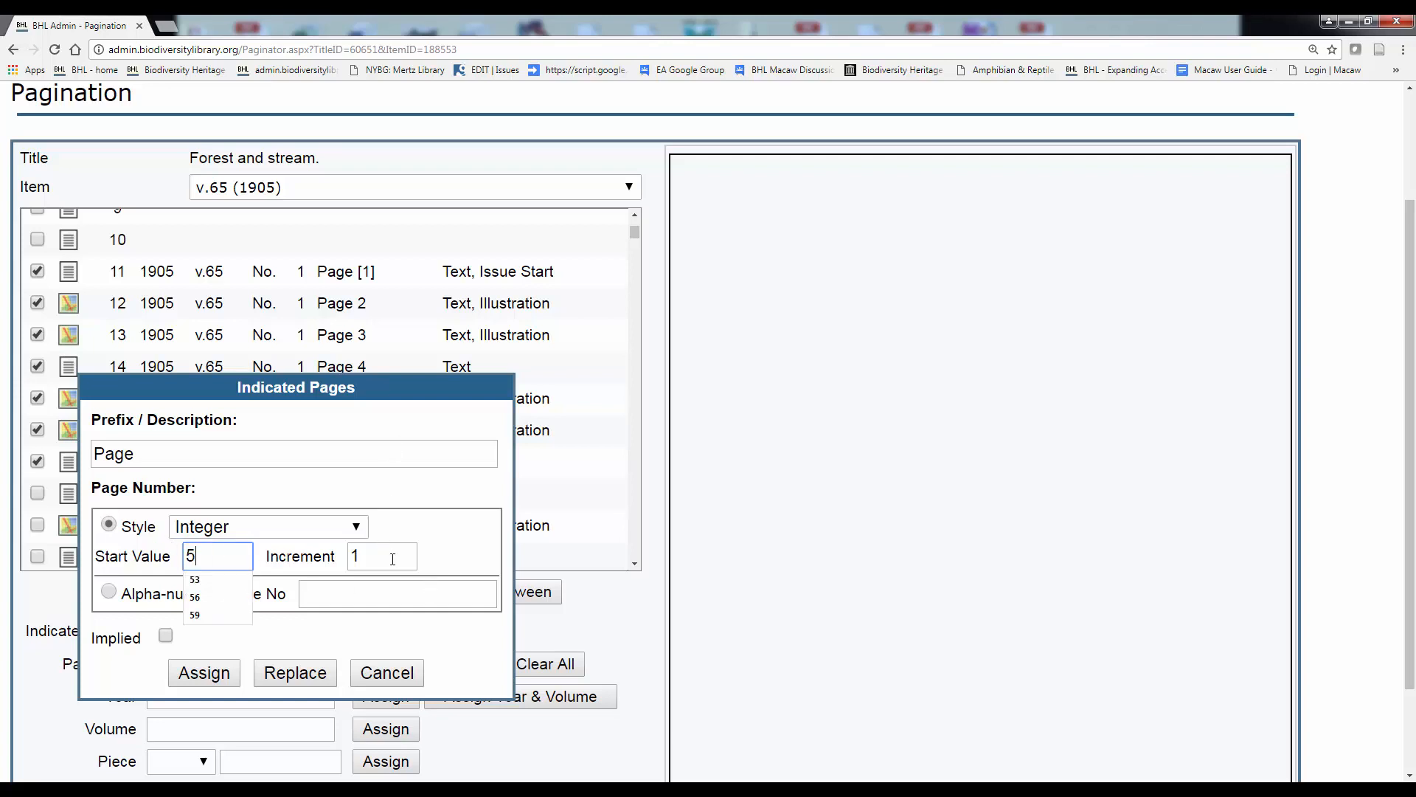
pyautogui.click(391, 559)
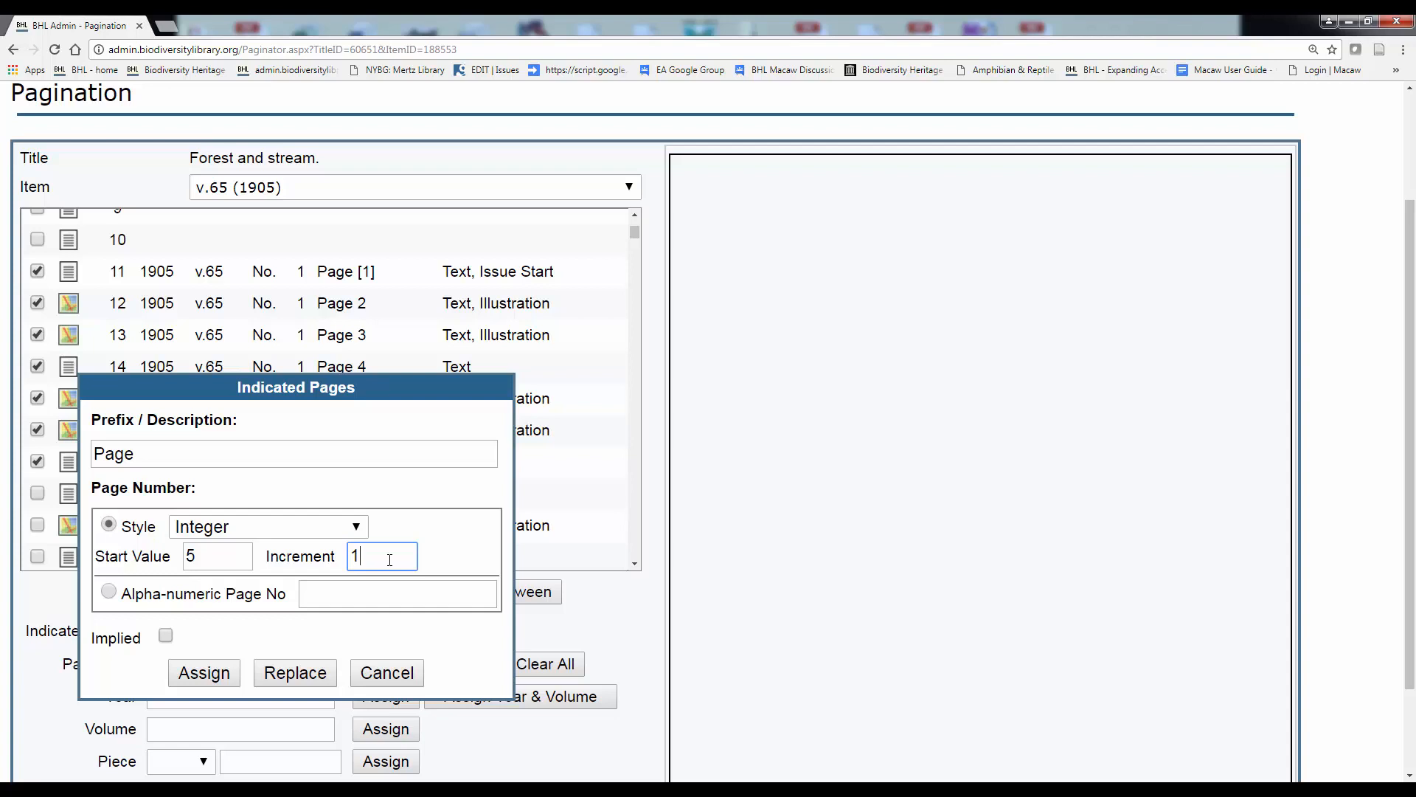
pyautogui.click(296, 612)
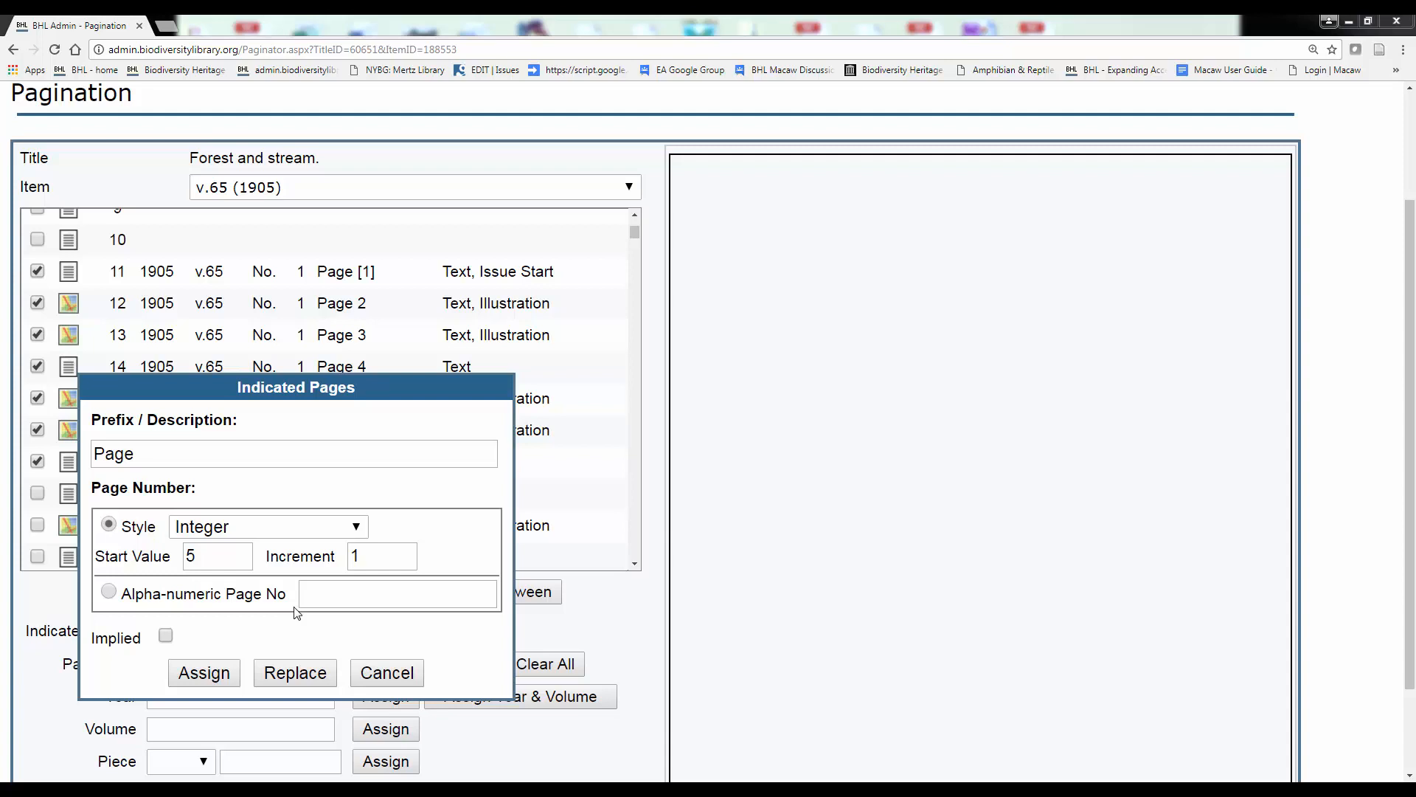
# - Switch the page number style to Roman Numerals (iv) and set the start value to v
pyautogui.click(256, 530)
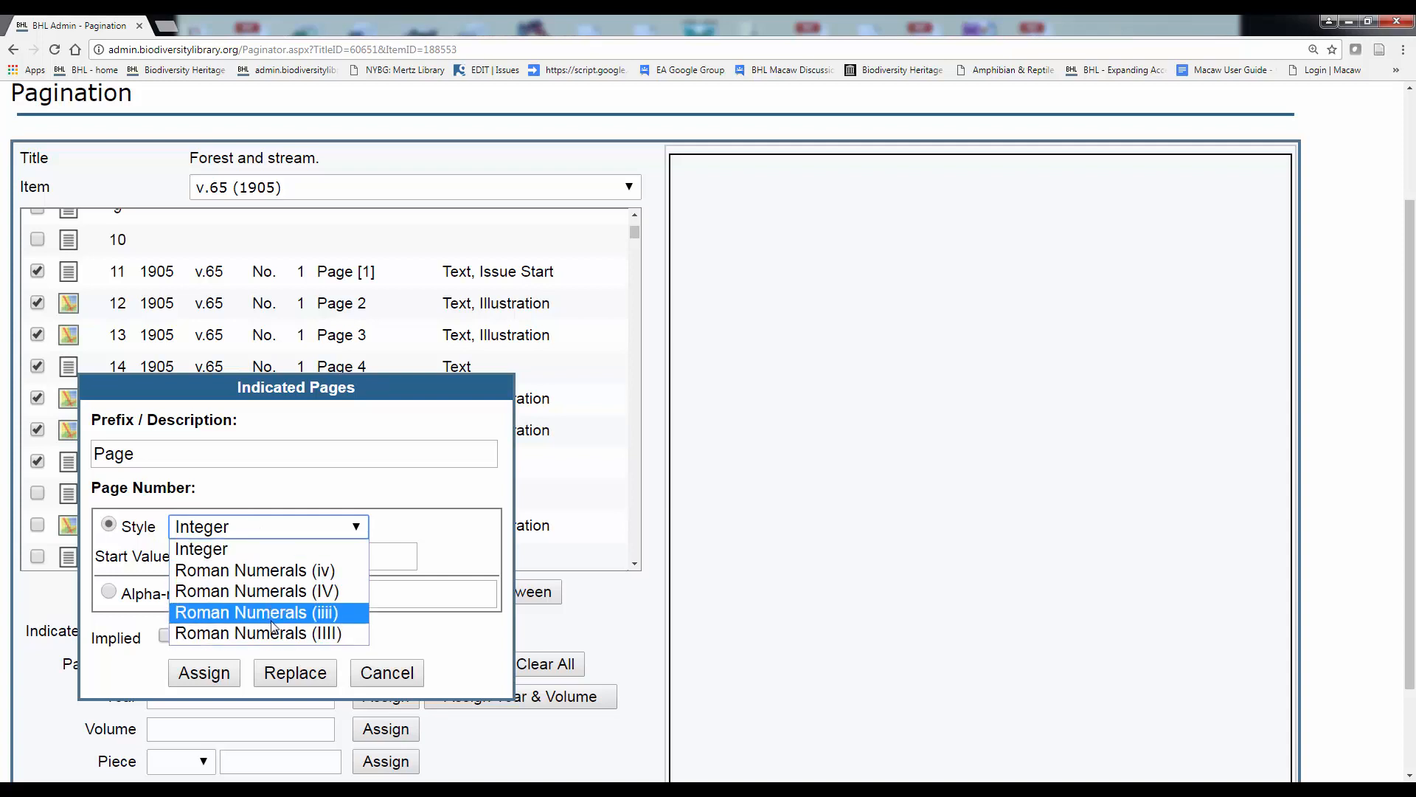
pyautogui.click(277, 579)
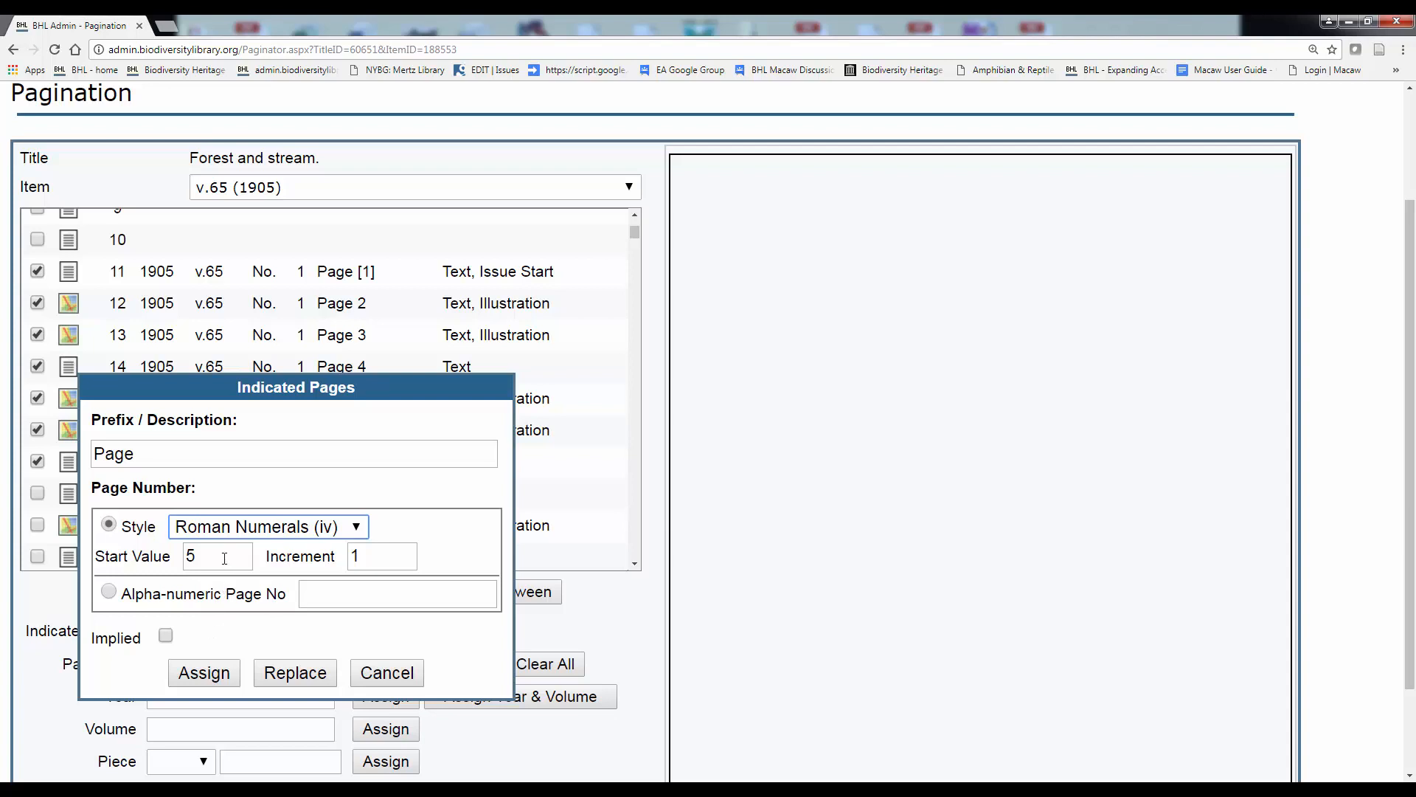
pyautogui.moveTo(225, 558); pyautogui.dragTo(182, 560)
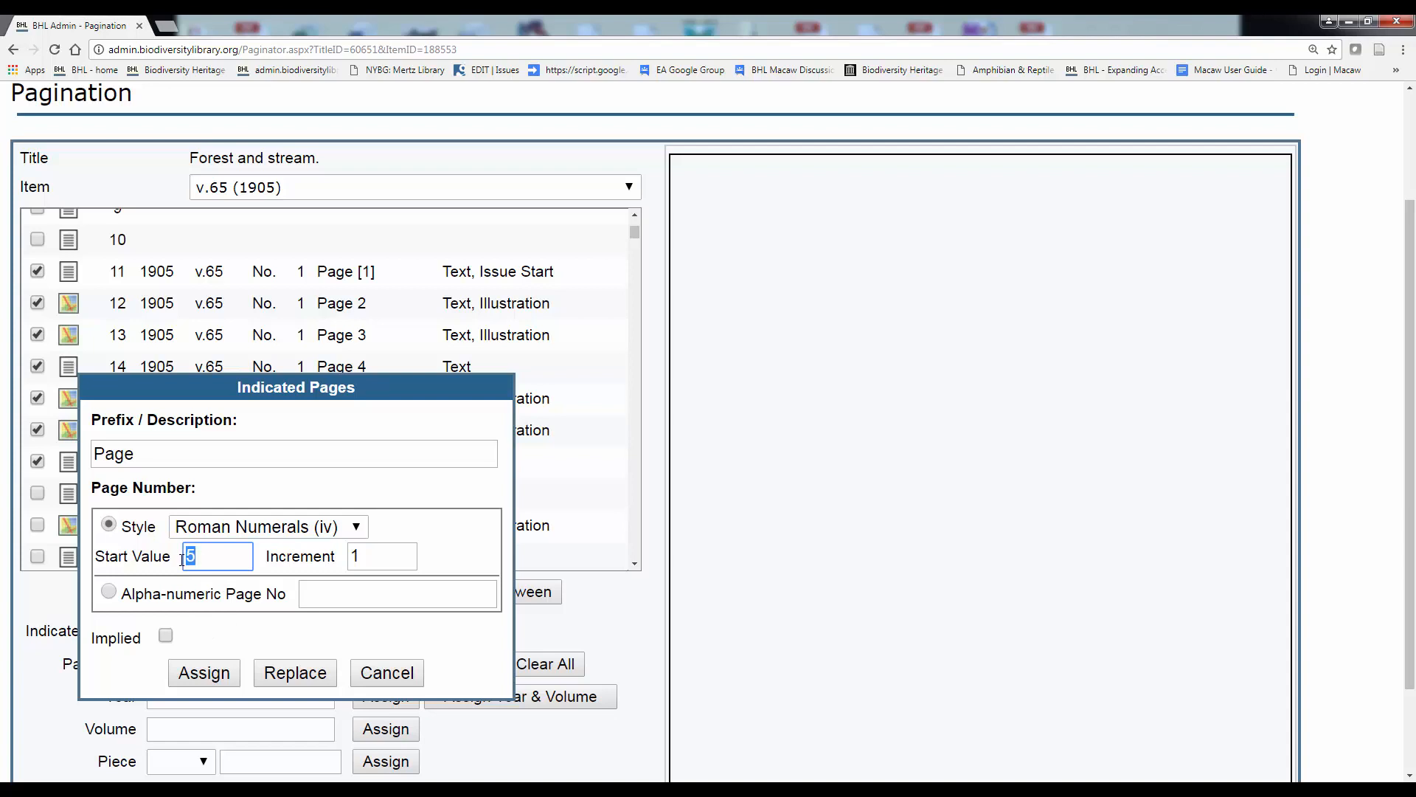
pyautogui.write('v')
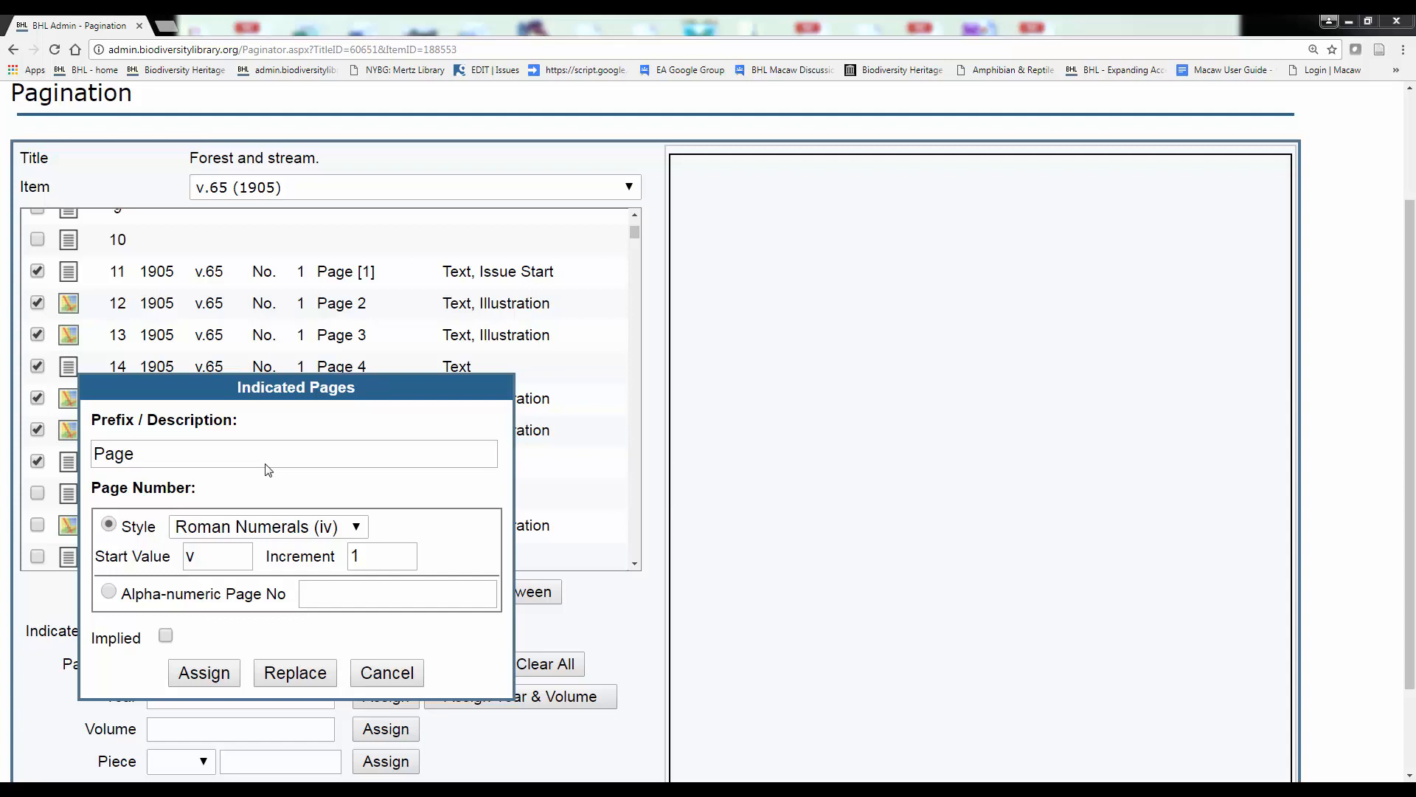
# - Try an alpha-numeric page number instead of a numbering style, entering a as the number
pyautogui.click(111, 593)
pyautogui.click(335, 591)
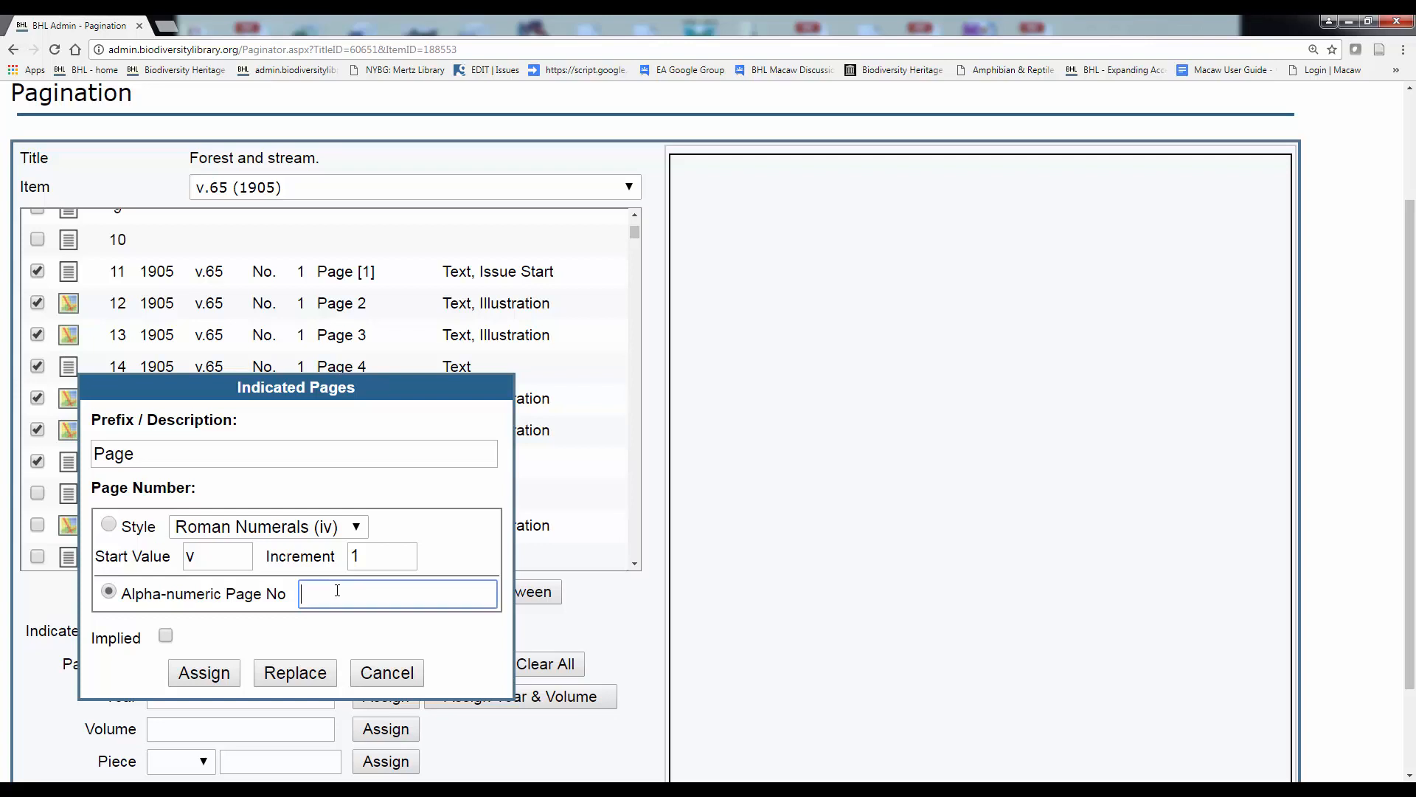
pyautogui.write('a')
# - Return to Integer style numbering with a start value of 1 and clear the alpha-numeric page number
pyautogui.click(109, 525)
pyautogui.click(231, 526)
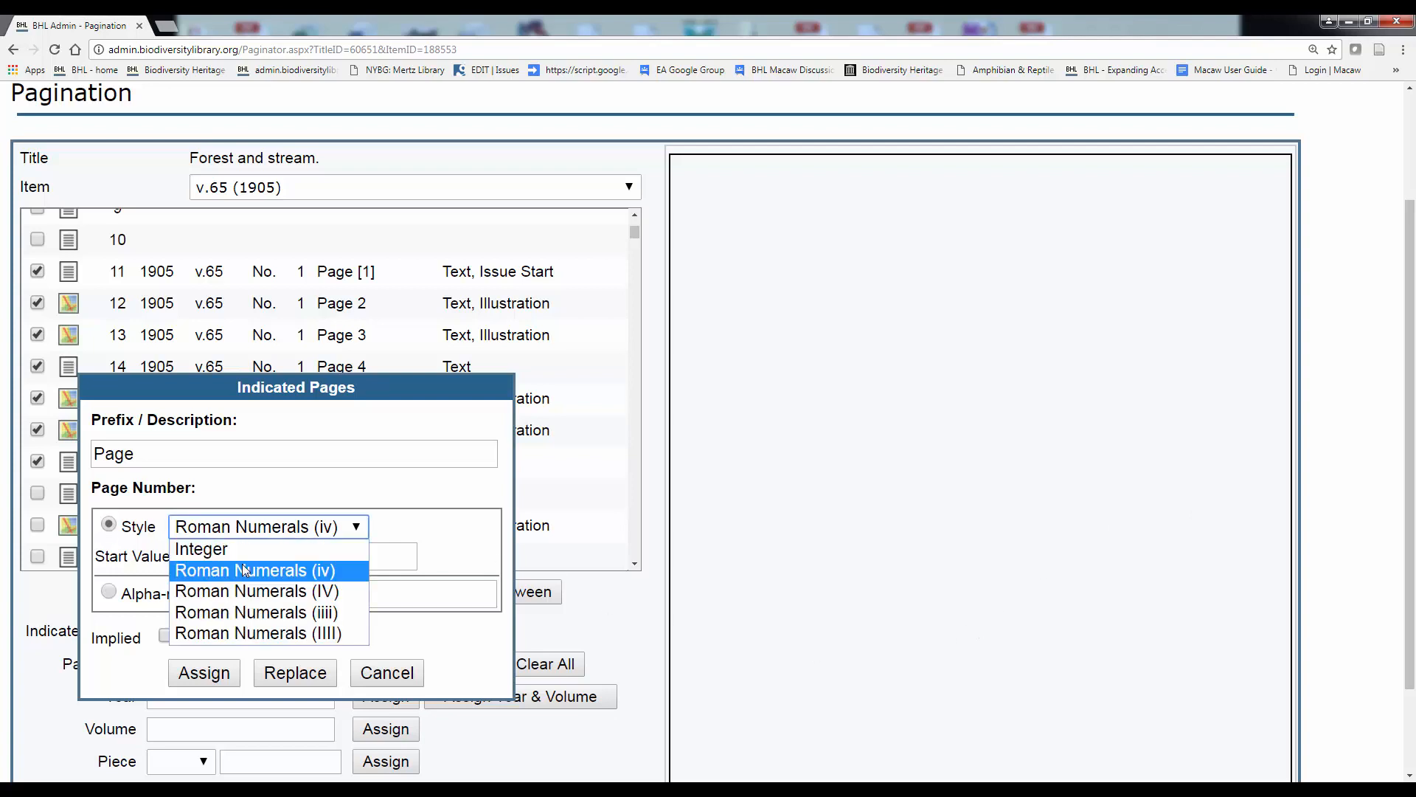
pyautogui.click(237, 547)
pyautogui.press('Tab')
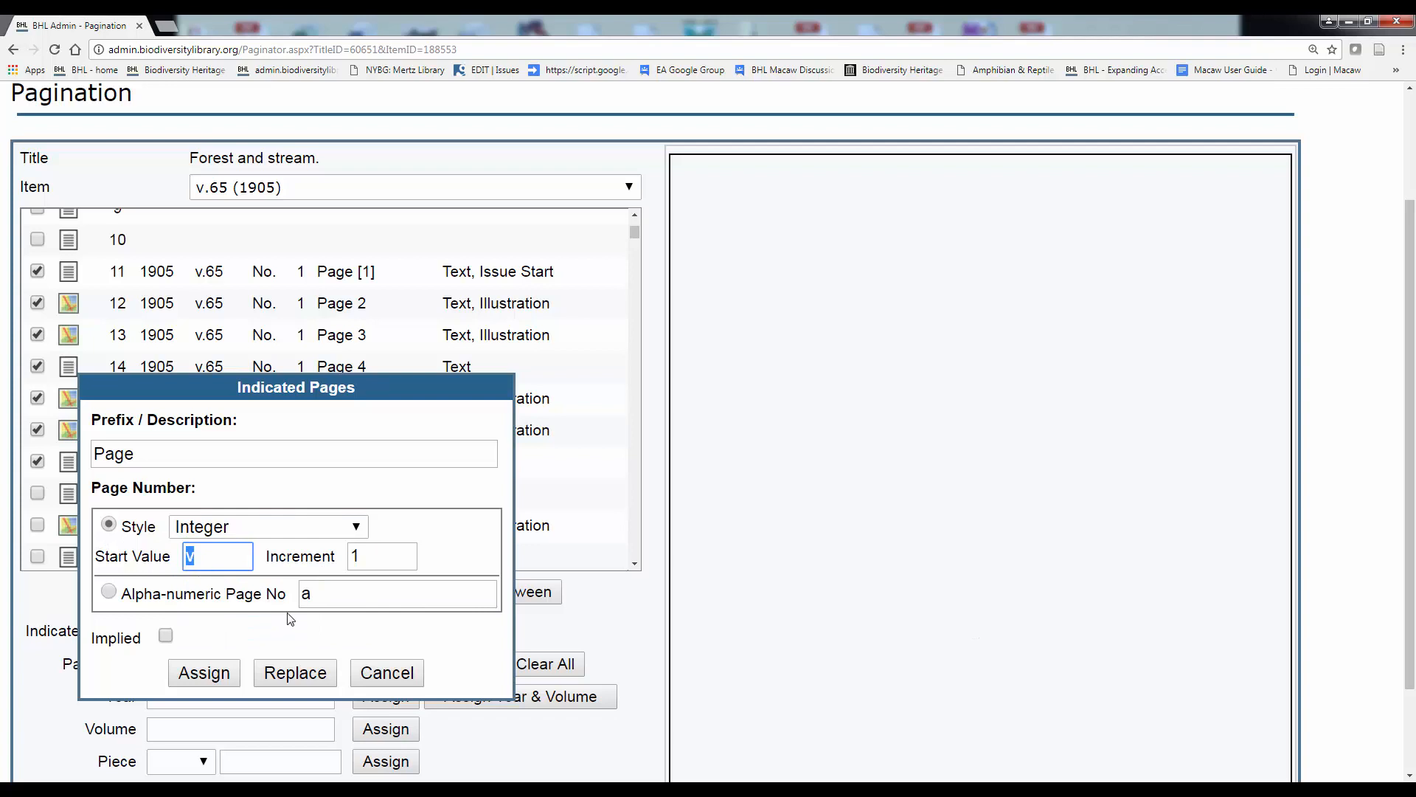
pyautogui.write('1')
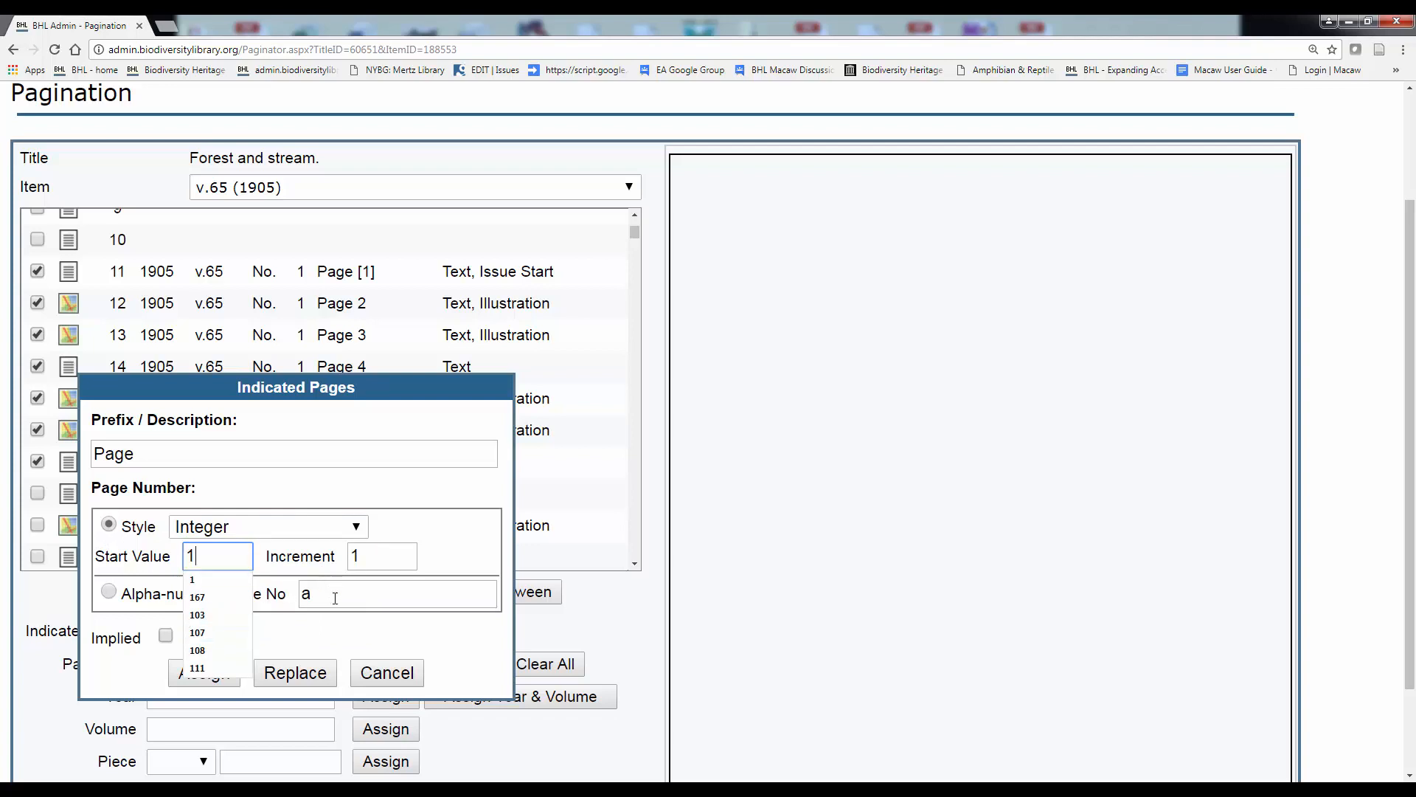
pyautogui.doubleClick(306, 594)
pyautogui.press('BackSpace')
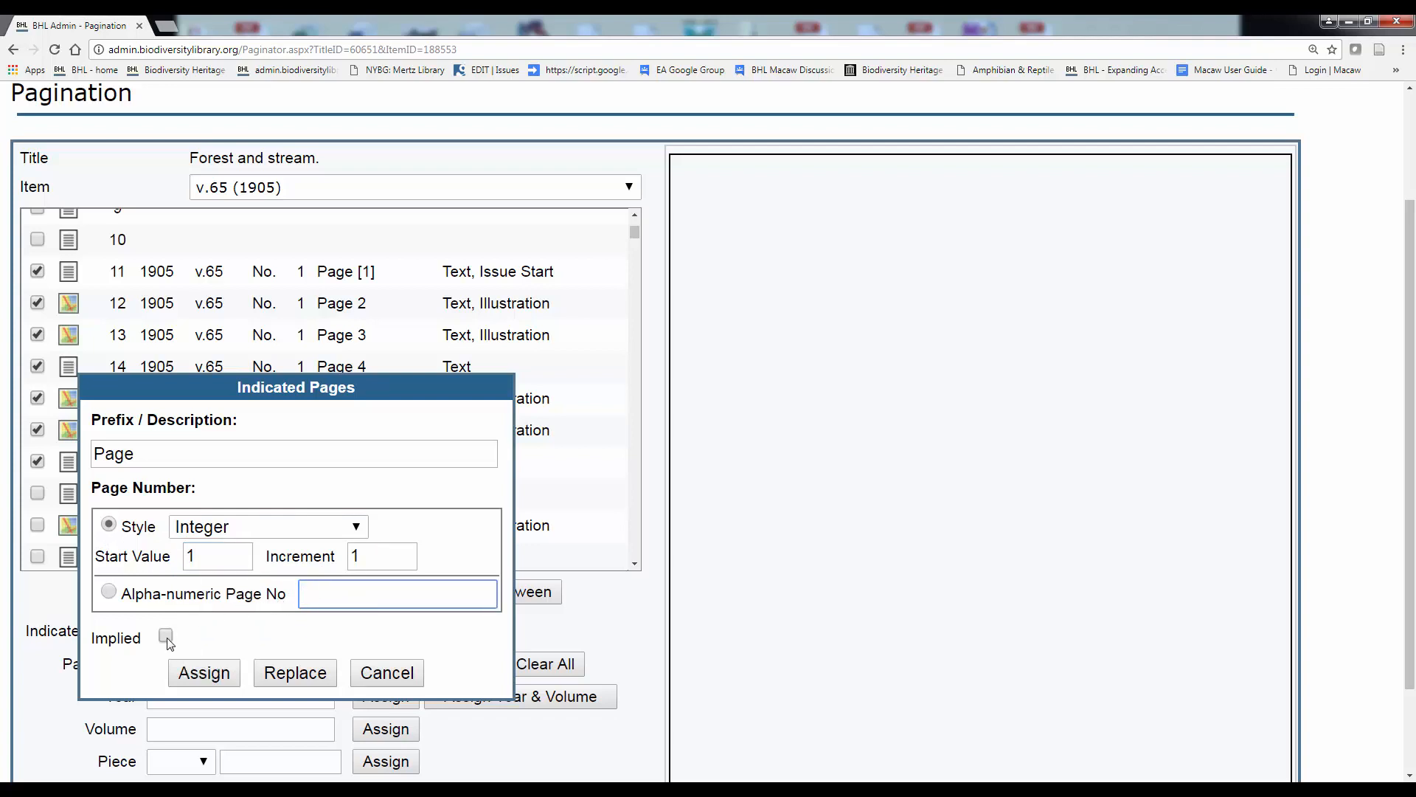
# - Mark the page numbers as implied, and cancel the Indicated Pages settings without assigning them
pyautogui.click(166, 636)
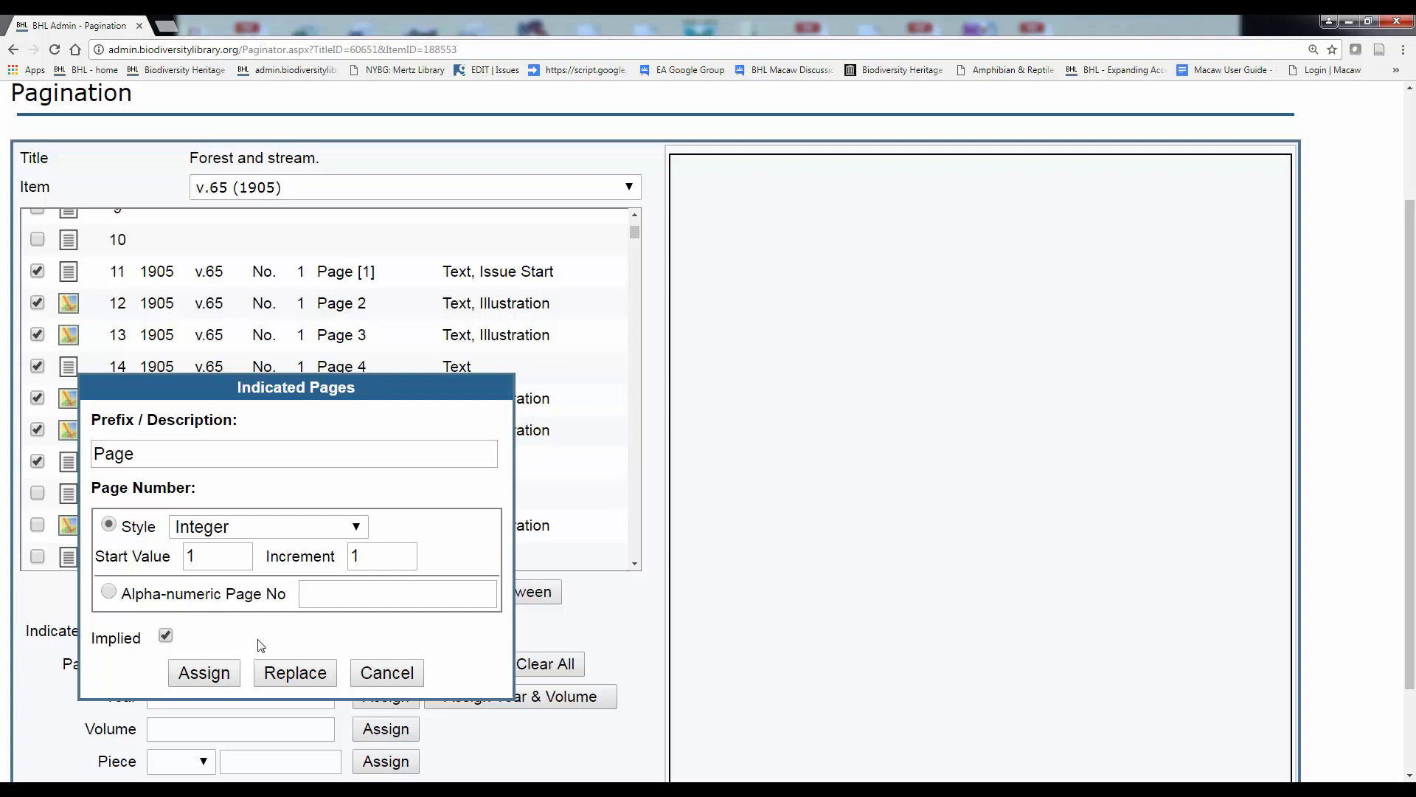
pyautogui.click(388, 672)
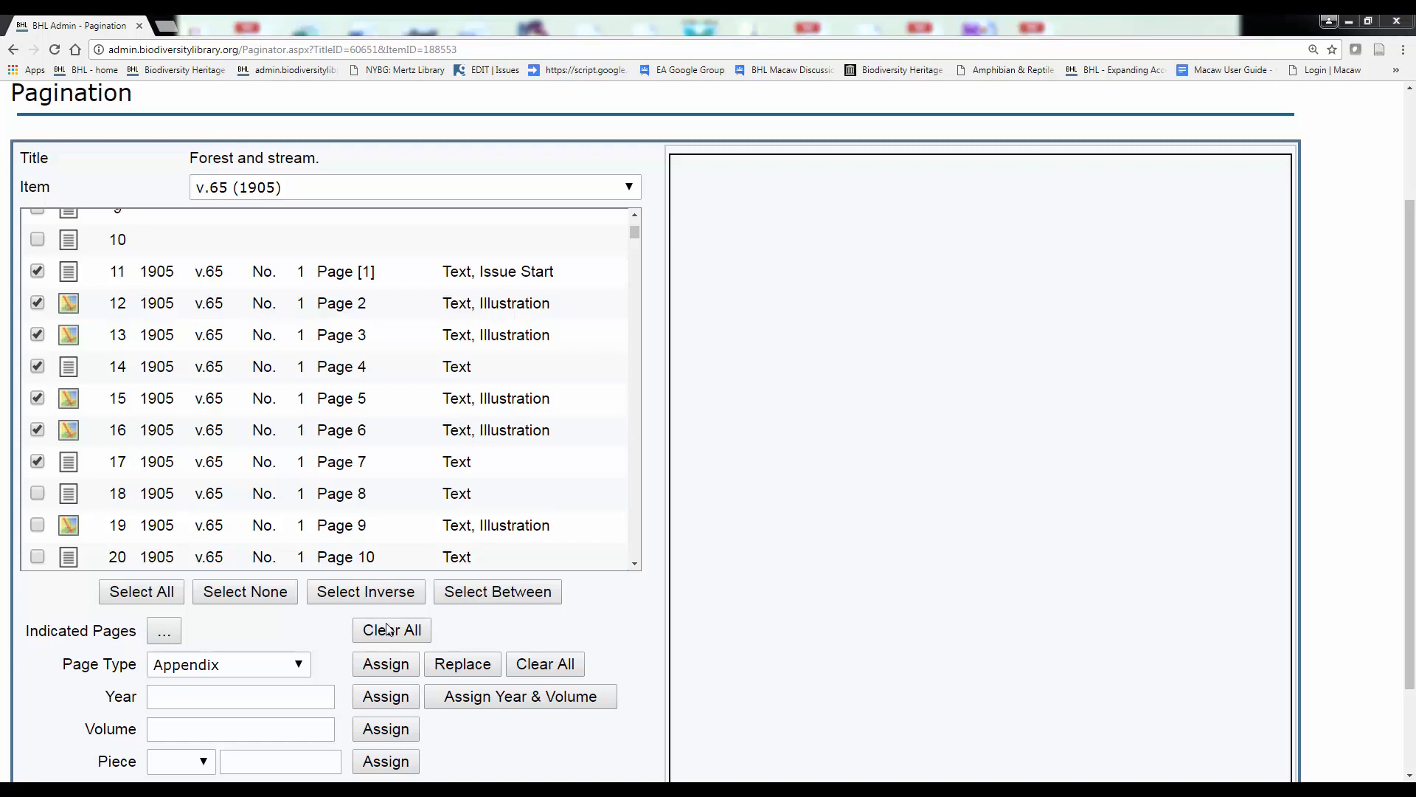
# - Reopen the Indicated Pages settings for the selected pages and change the prefix to "Pl. IV, page"
pyautogui.click(164, 631)
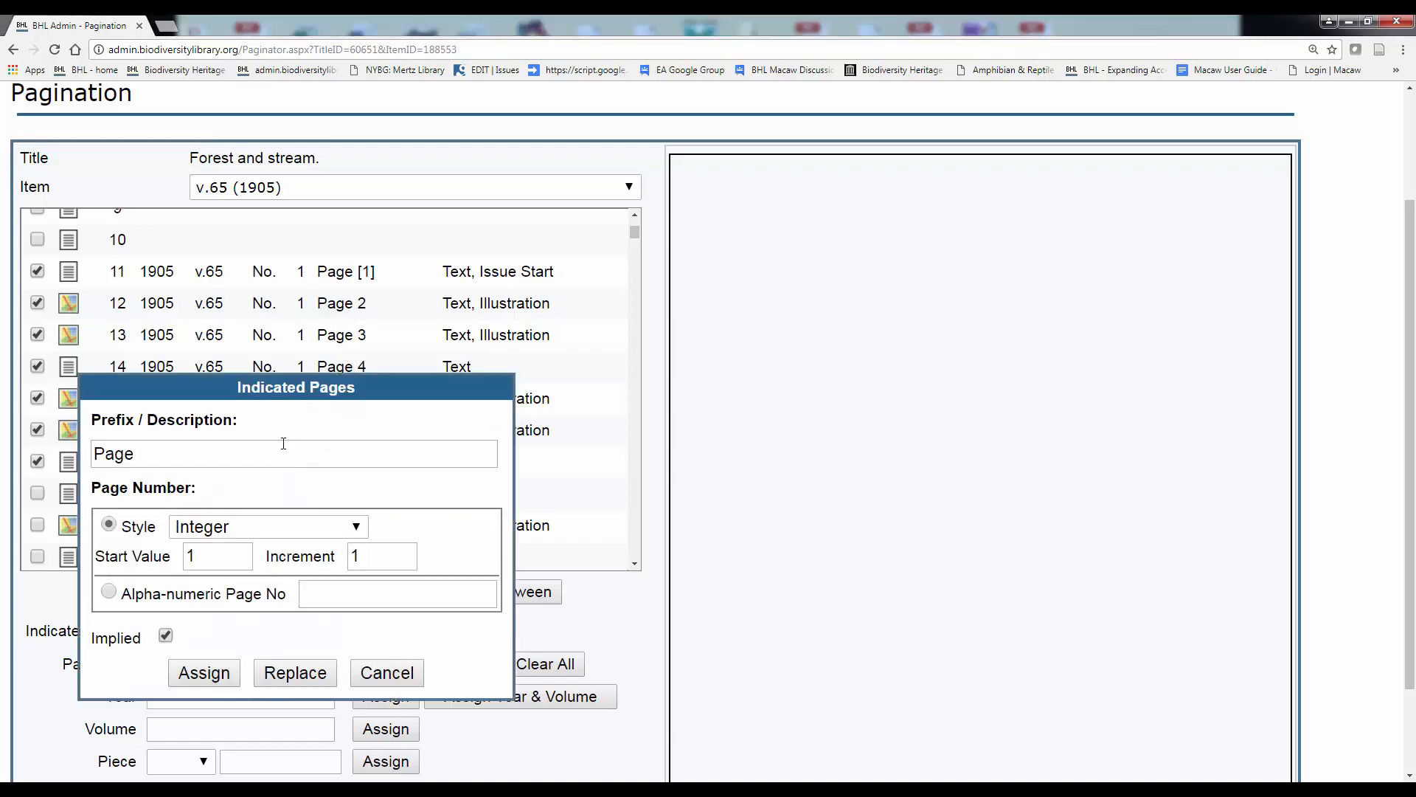
pyautogui.moveTo(292, 447); pyautogui.dragTo(3, 487)
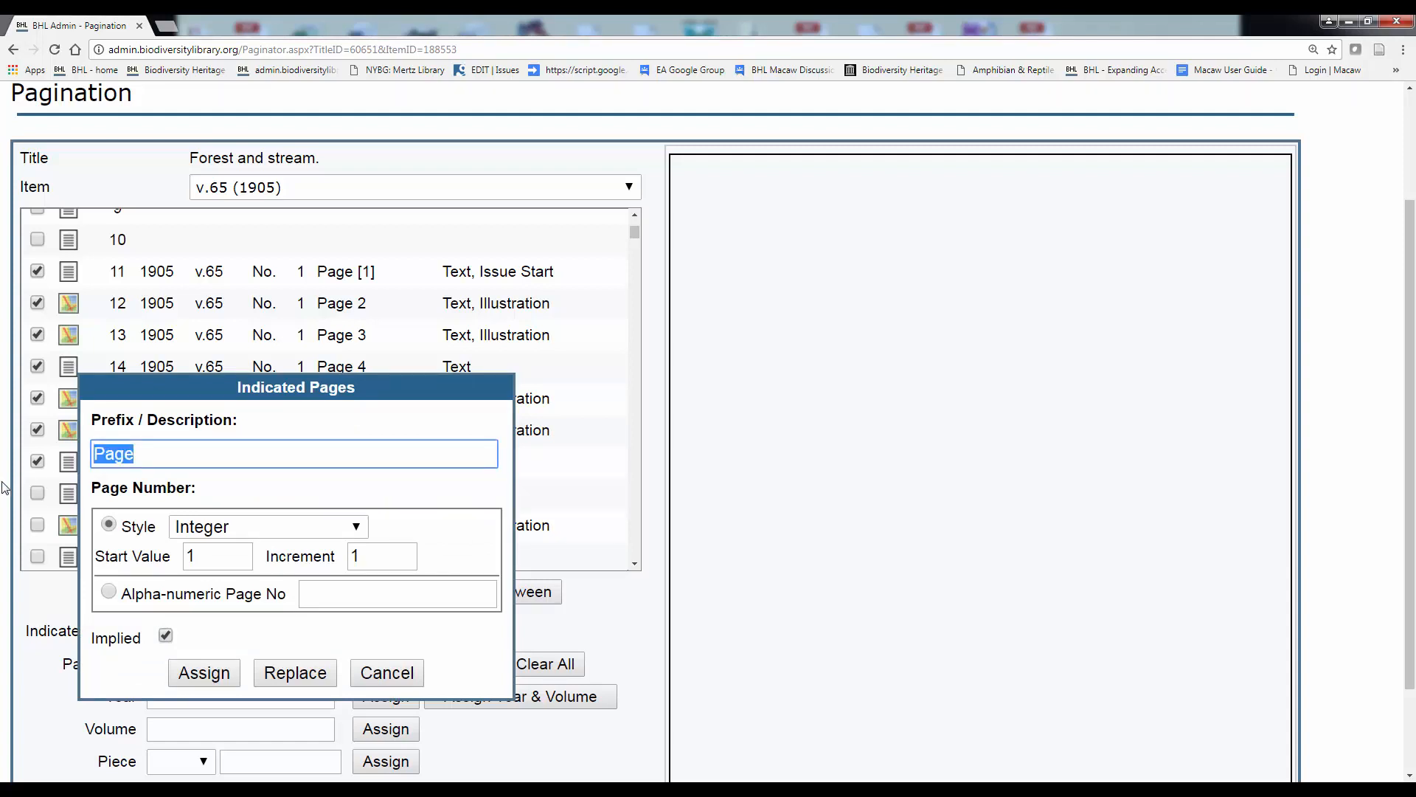
pyautogui.write('Plate 1')
pyautogui.press('BackSpace')
pyautogui.press('BackSpace')
pyautogui.press('BackSpace')
pyautogui.press('BackSpace')
pyautogui.press('BackSpace')
pyautogui.write('. IV, page')
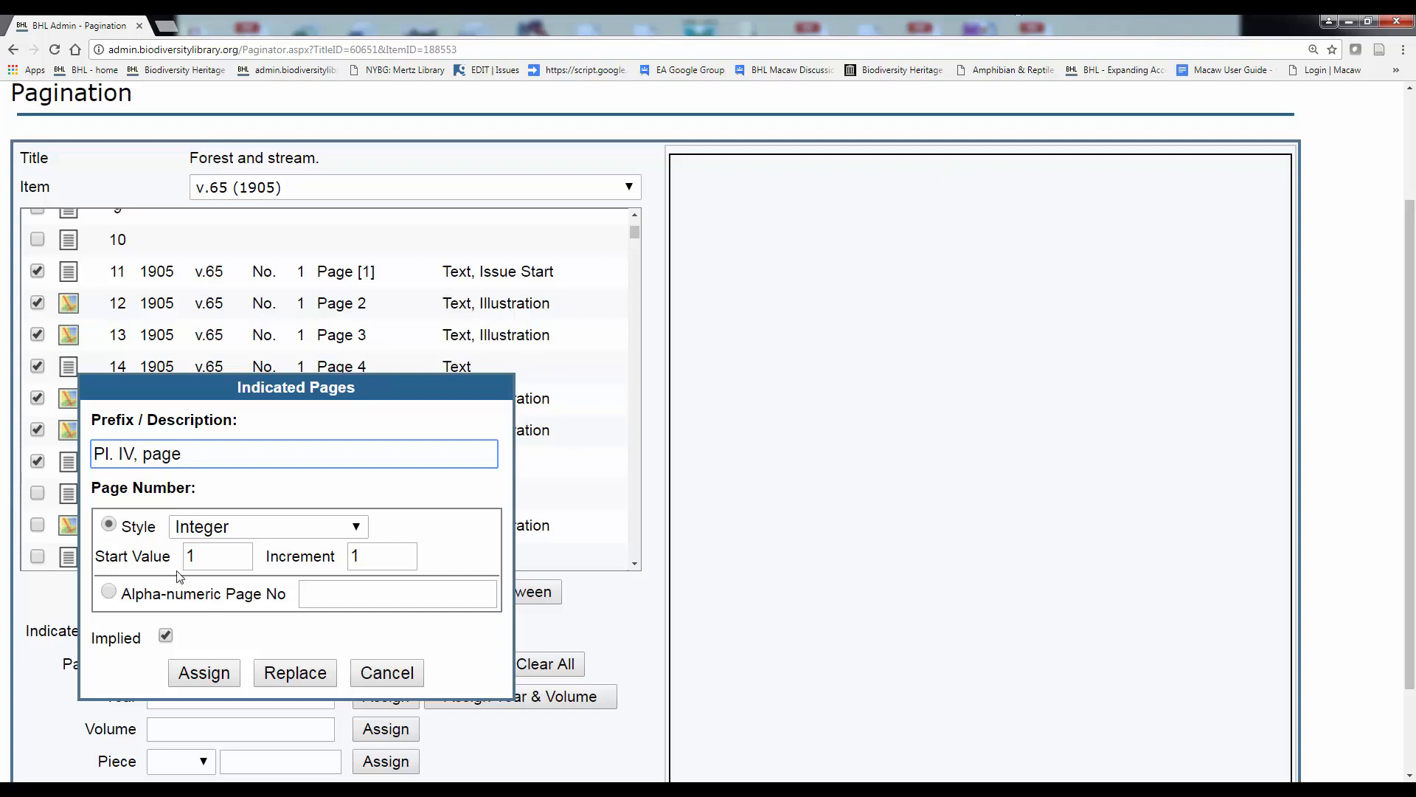
# - Enter 105 as the alpha-numeric page number without the Implied option, and cancel the Indicated Pages settings
pyautogui.click(105, 592)
pyautogui.click(110, 592)
pyautogui.click(379, 594)
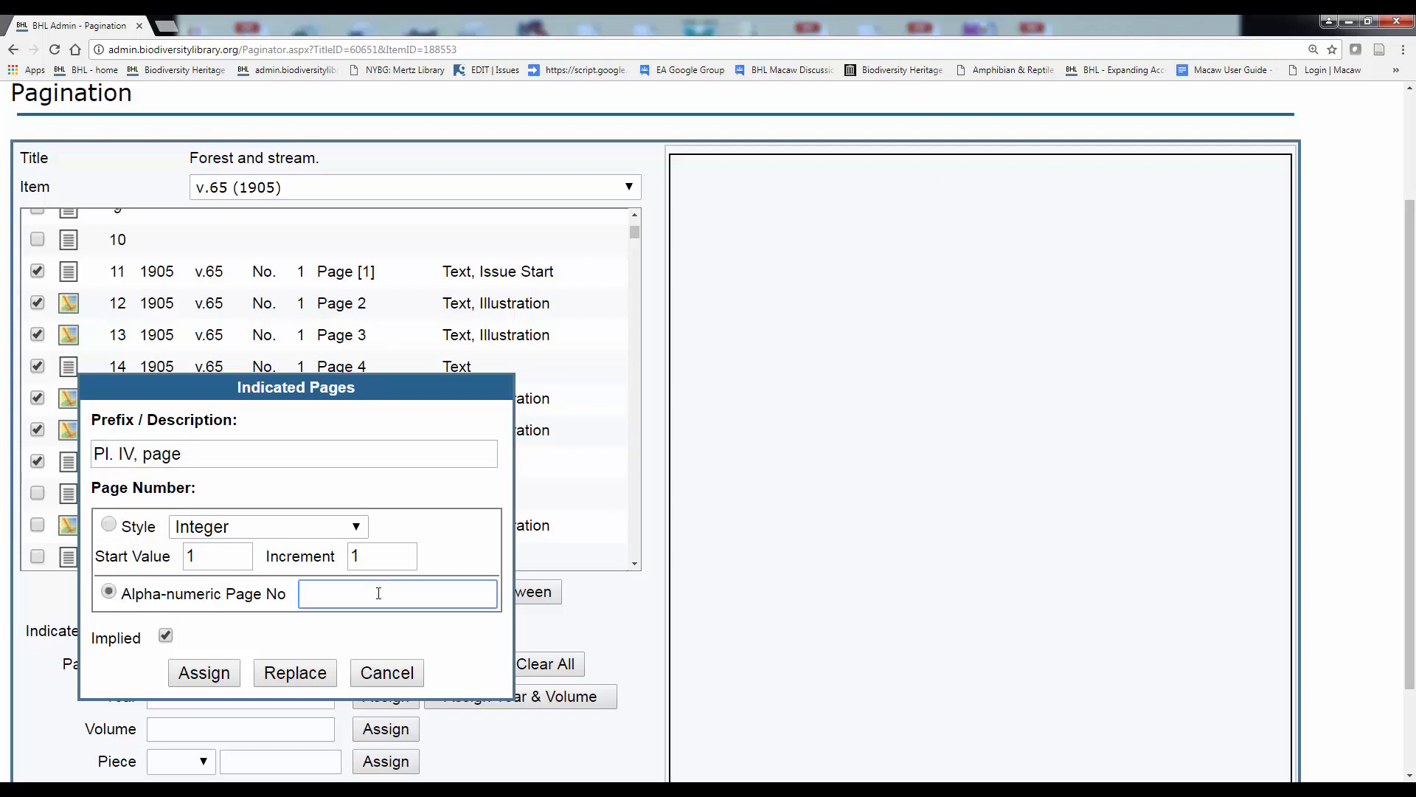
pyautogui.write('105')
pyautogui.click(165, 636)
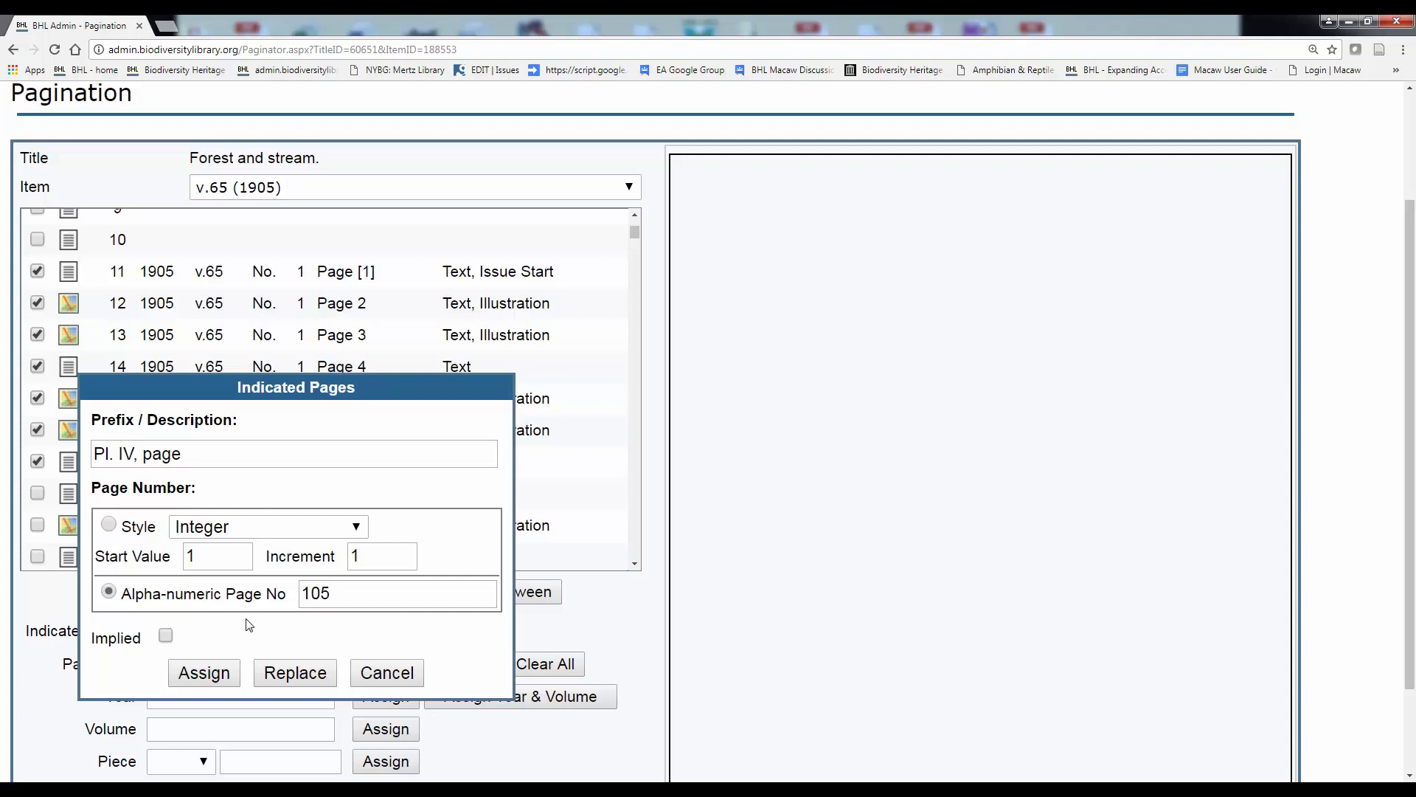
pyautogui.click(394, 672)
# - Go through the Year and Volume fields for the selected pages and enter 65 as the volume
pyautogui.moveTo(1406, 330); pyautogui.dragTo(1406, 401)
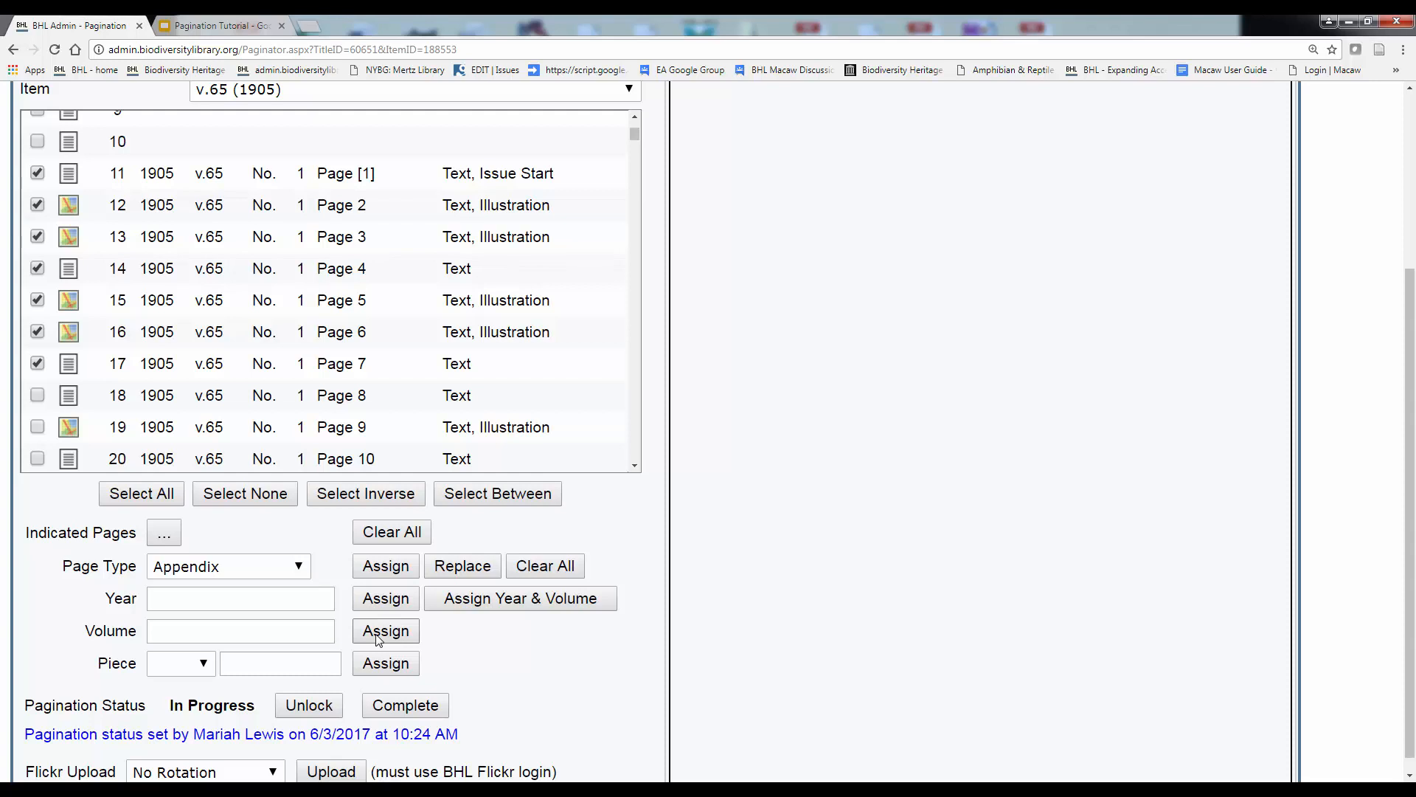
pyautogui.click(225, 609)
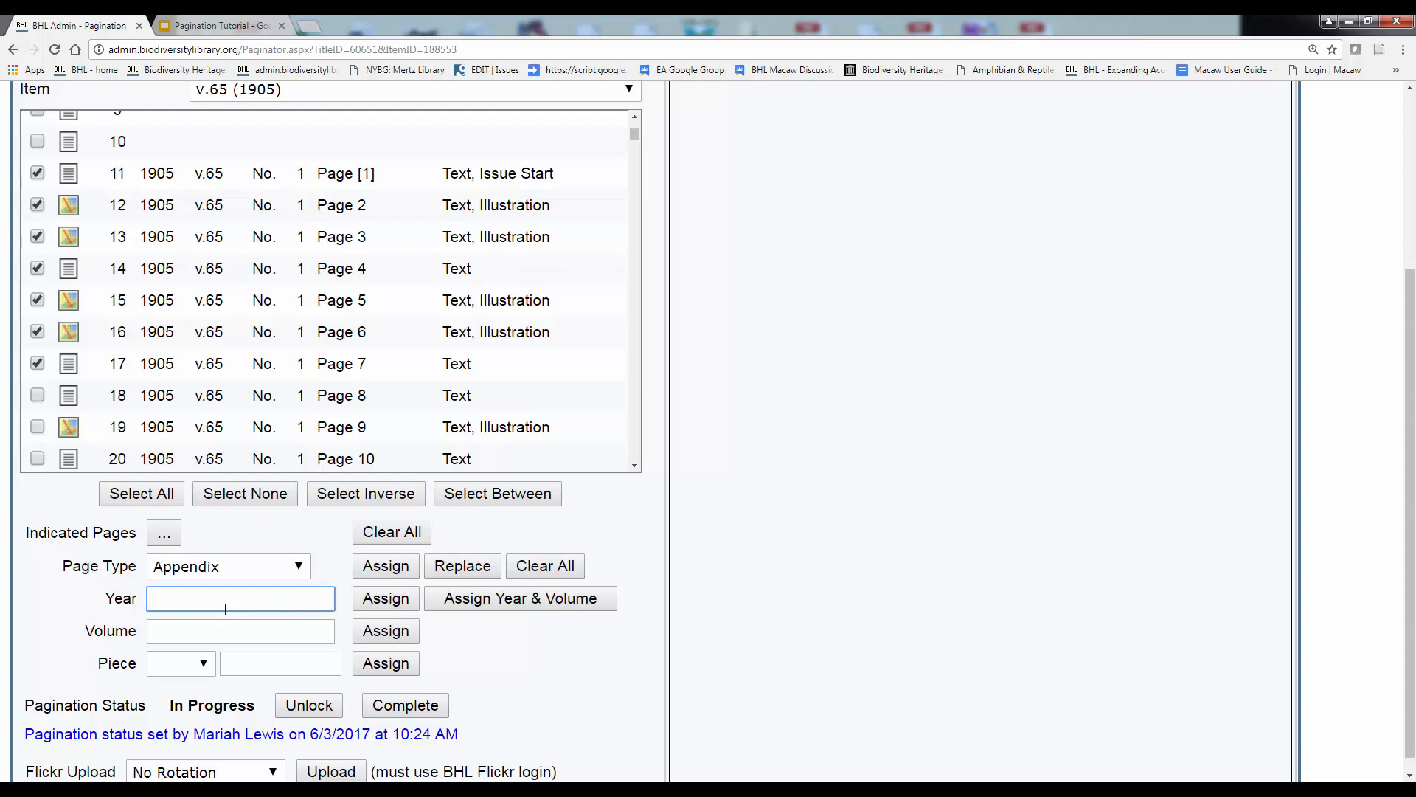
pyautogui.click(209, 633)
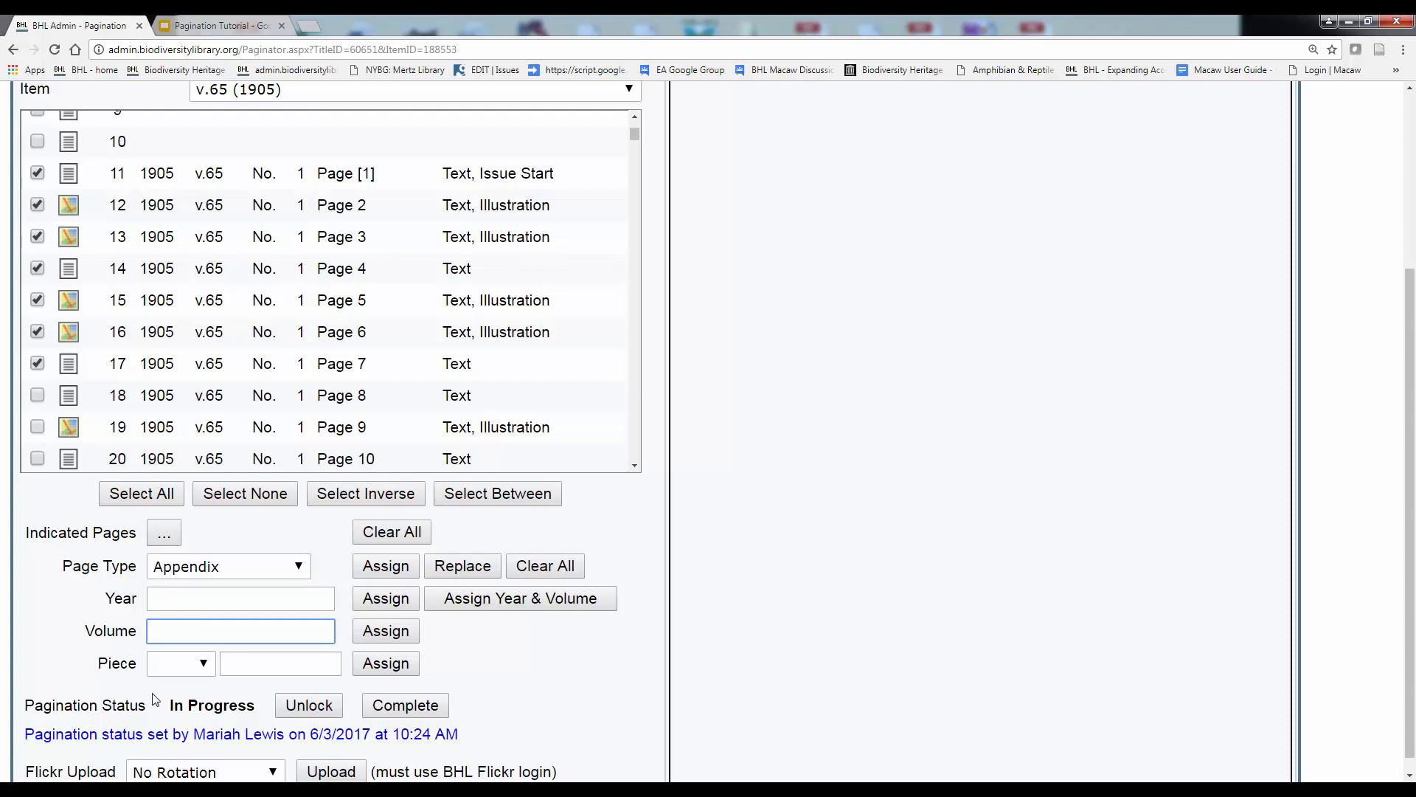
pyautogui.click(210, 603)
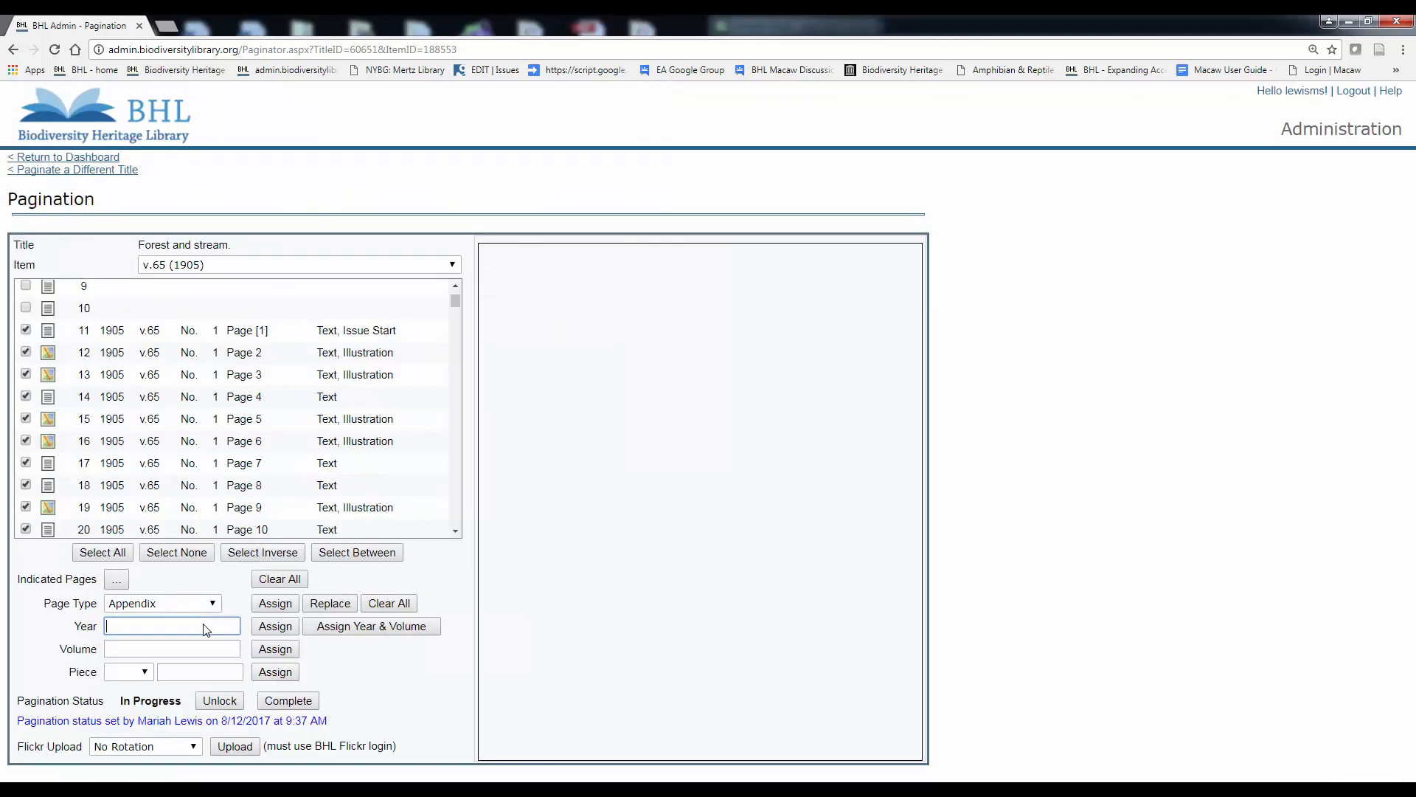
pyautogui.click(204, 624)
pyautogui.click(139, 648)
pyautogui.write('65')
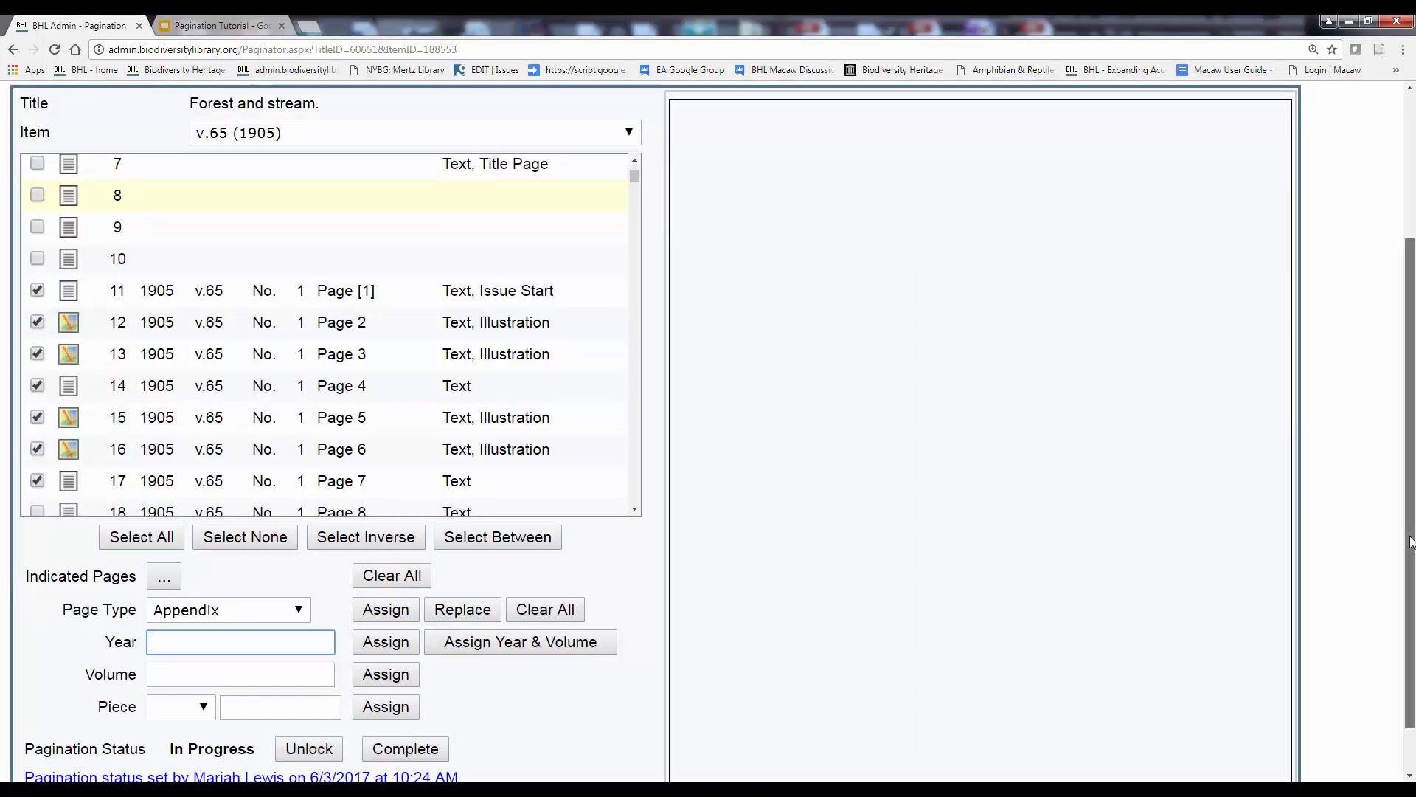
# - Check the item's pagination status and unlock the item
pyautogui.scroll(-1, 1411, 542)
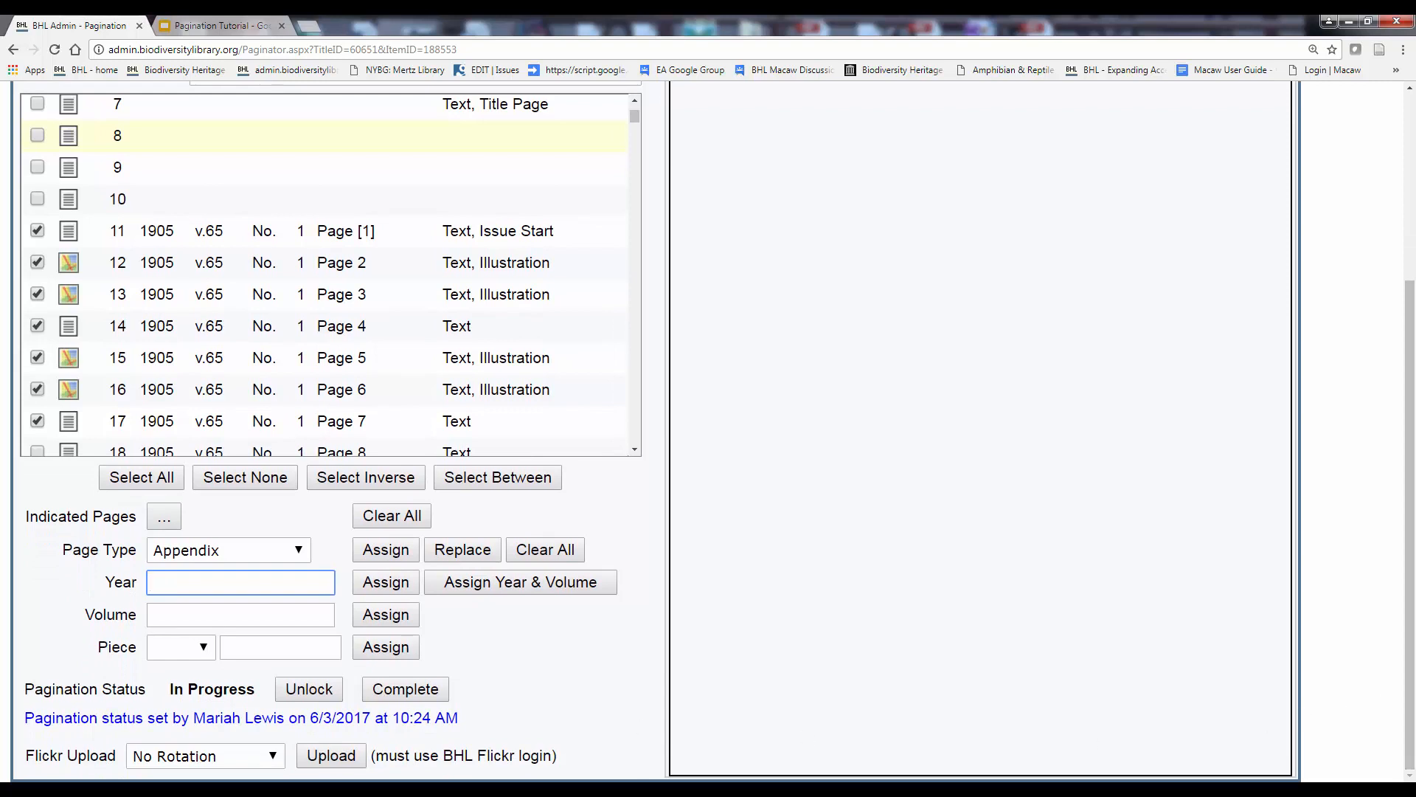
pyautogui.moveTo(154, 695); pyautogui.dragTo(27, 703)
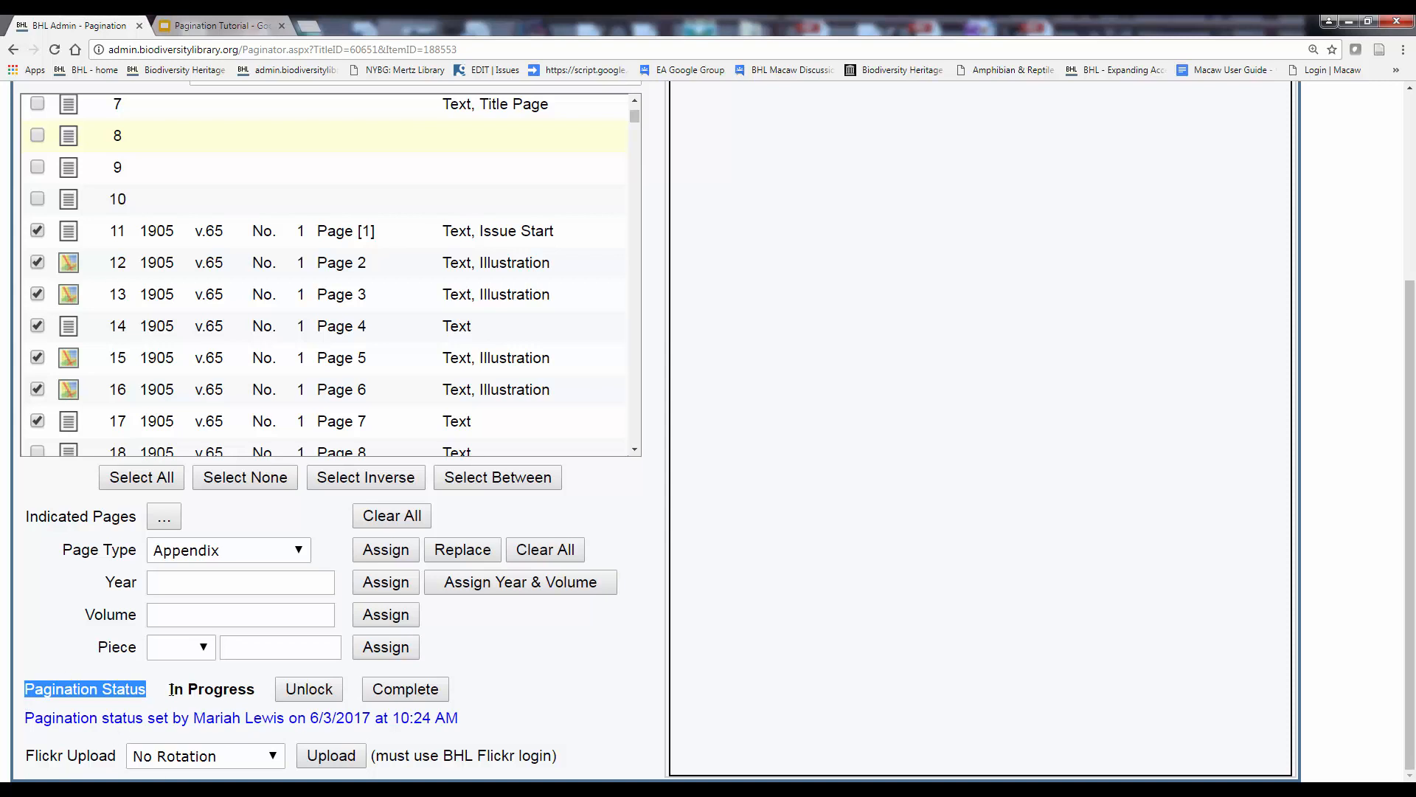
pyautogui.moveTo(172, 689); pyautogui.dragTo(258, 691)
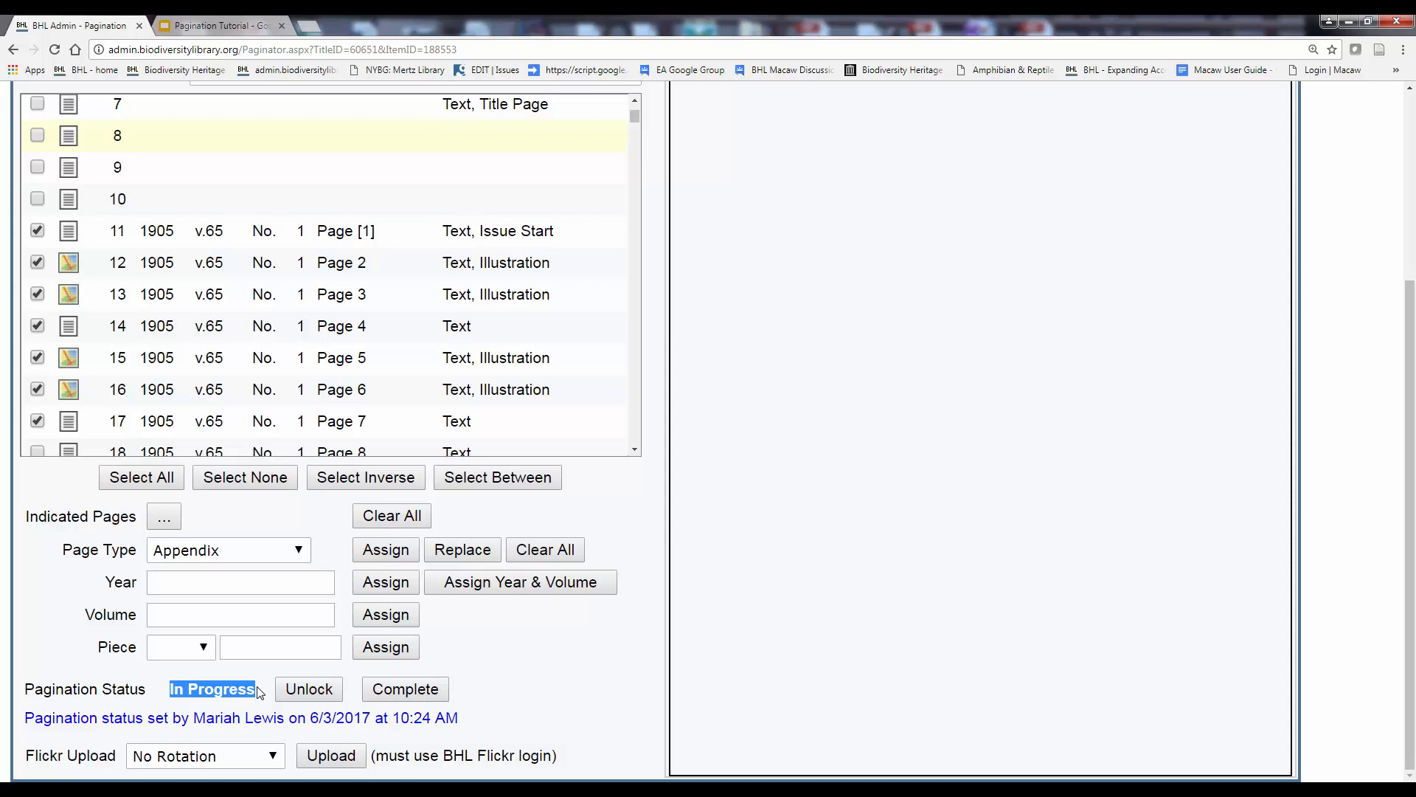
pyautogui.click(310, 689)
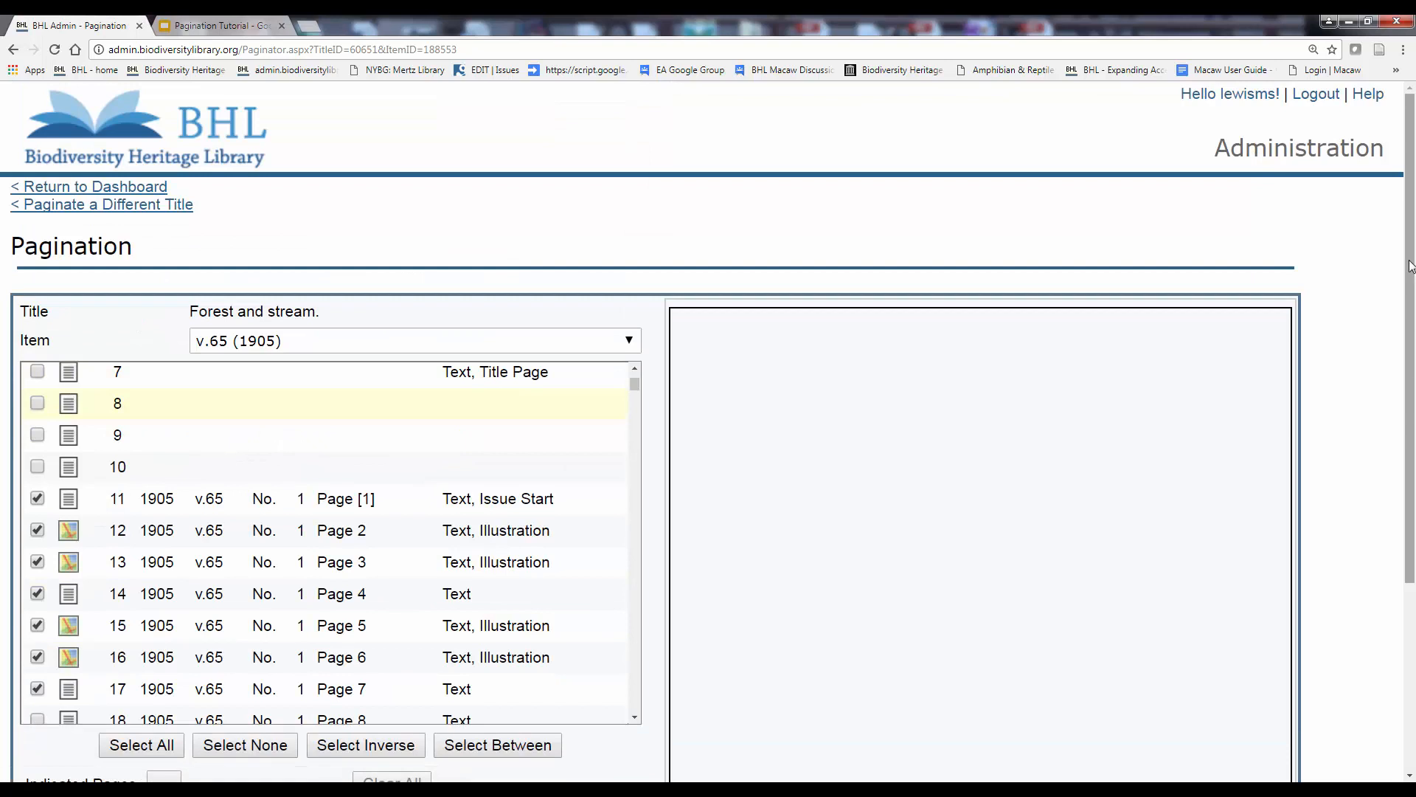
# - Check the unlocked item's pagination status and mark the pagination as Complete
pyautogui.moveTo(1413, 310); pyautogui.dragTo(1413, 498)
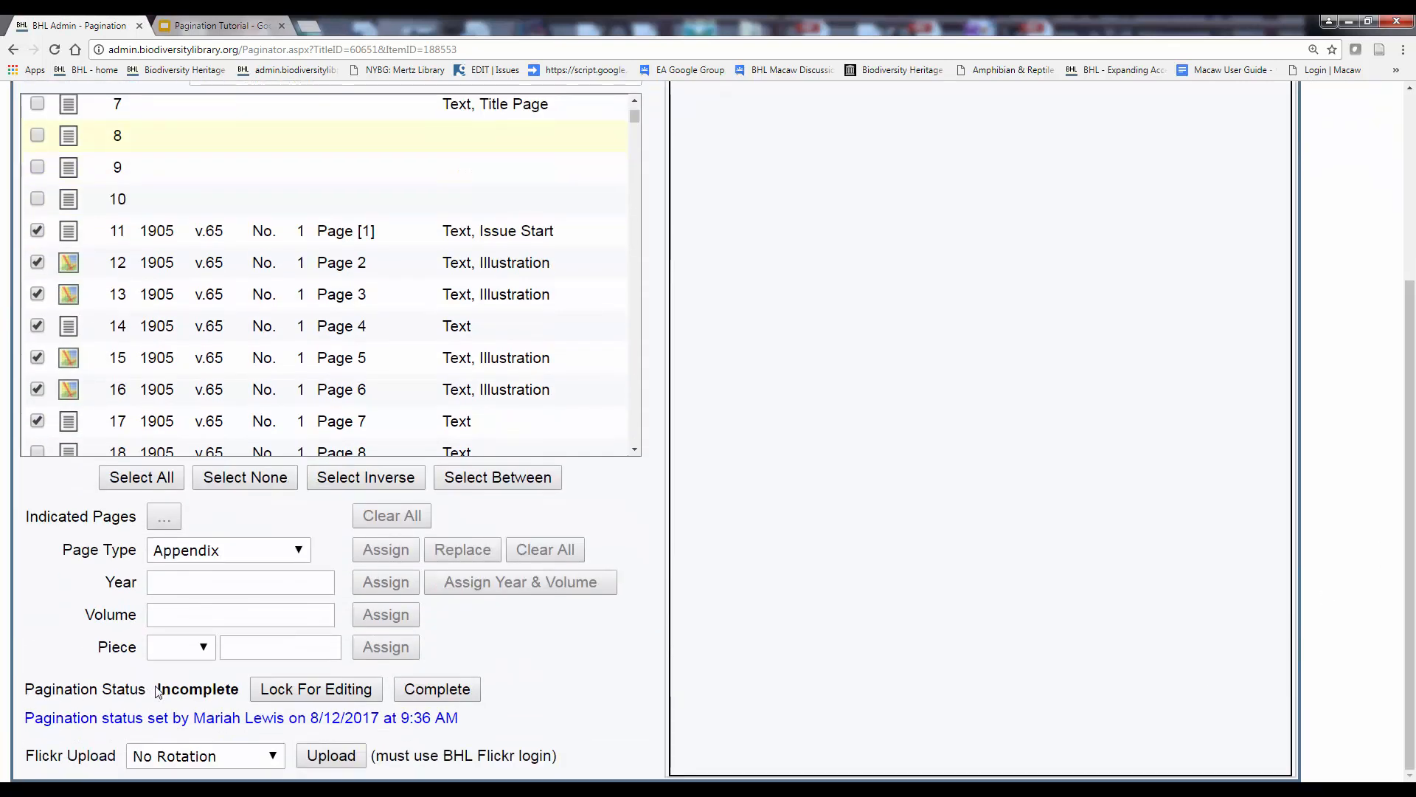
pyautogui.moveTo(157, 691); pyautogui.dragTo(238, 686)
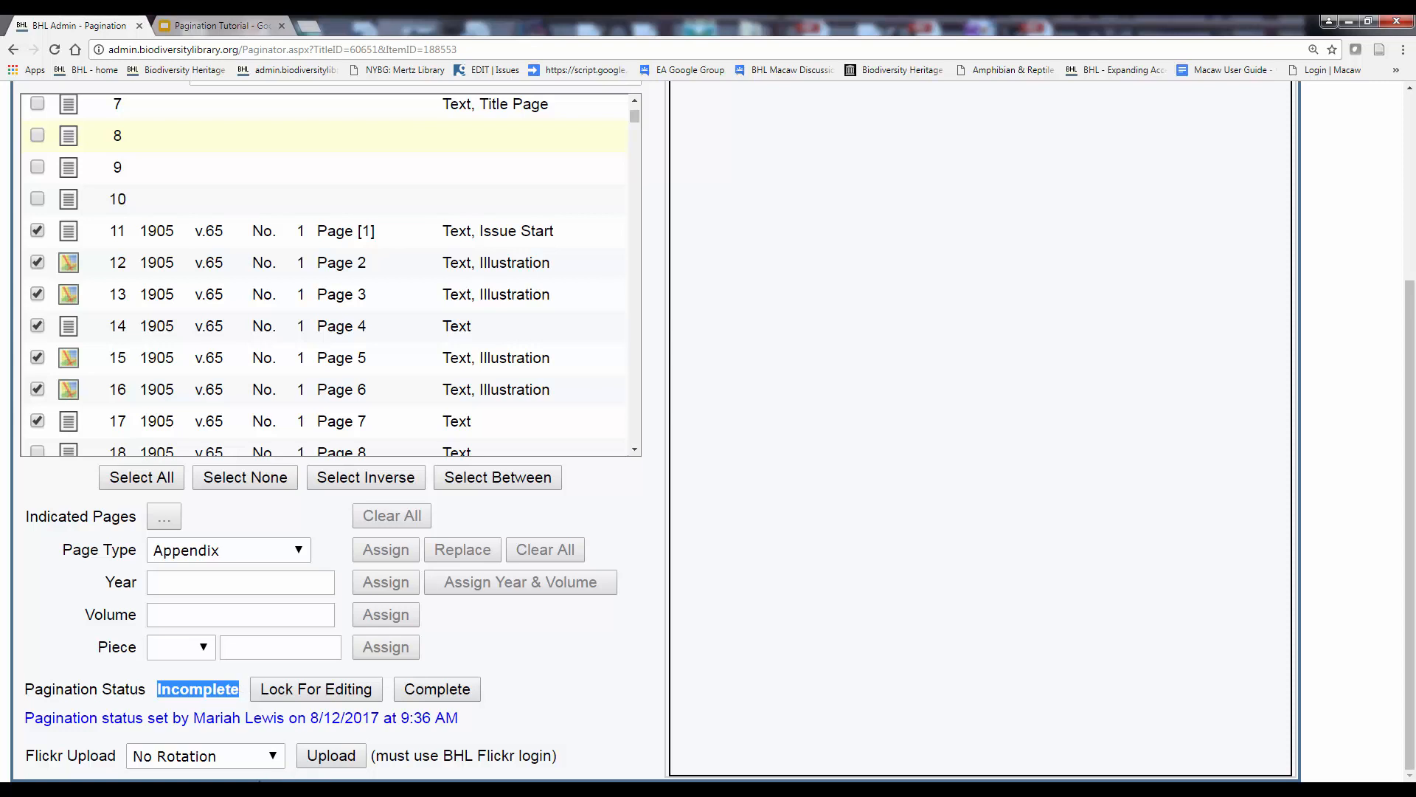
pyautogui.click(459, 691)
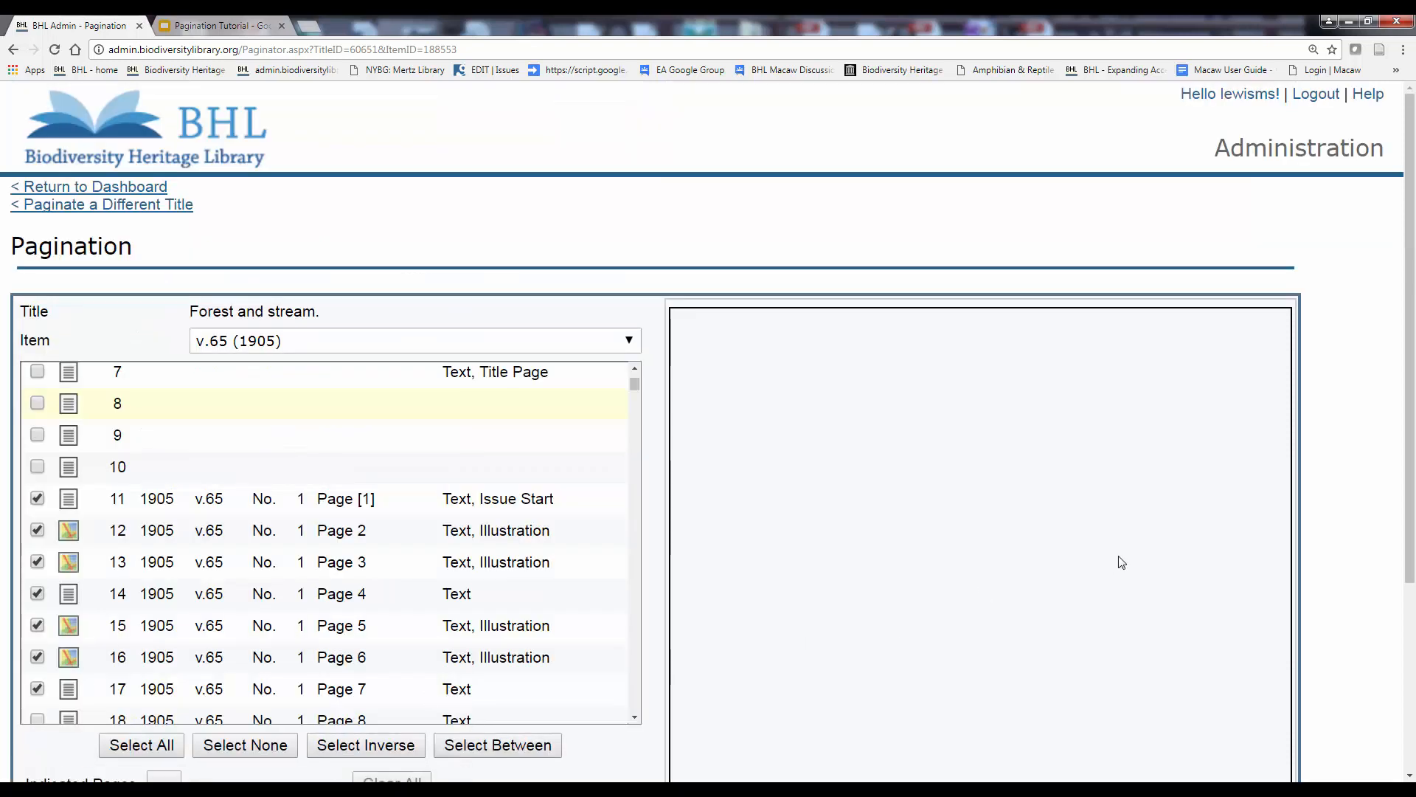
# - Lock the completed item for editing again and check its pagination status
pyautogui.scroll(-4, 1403, 621)
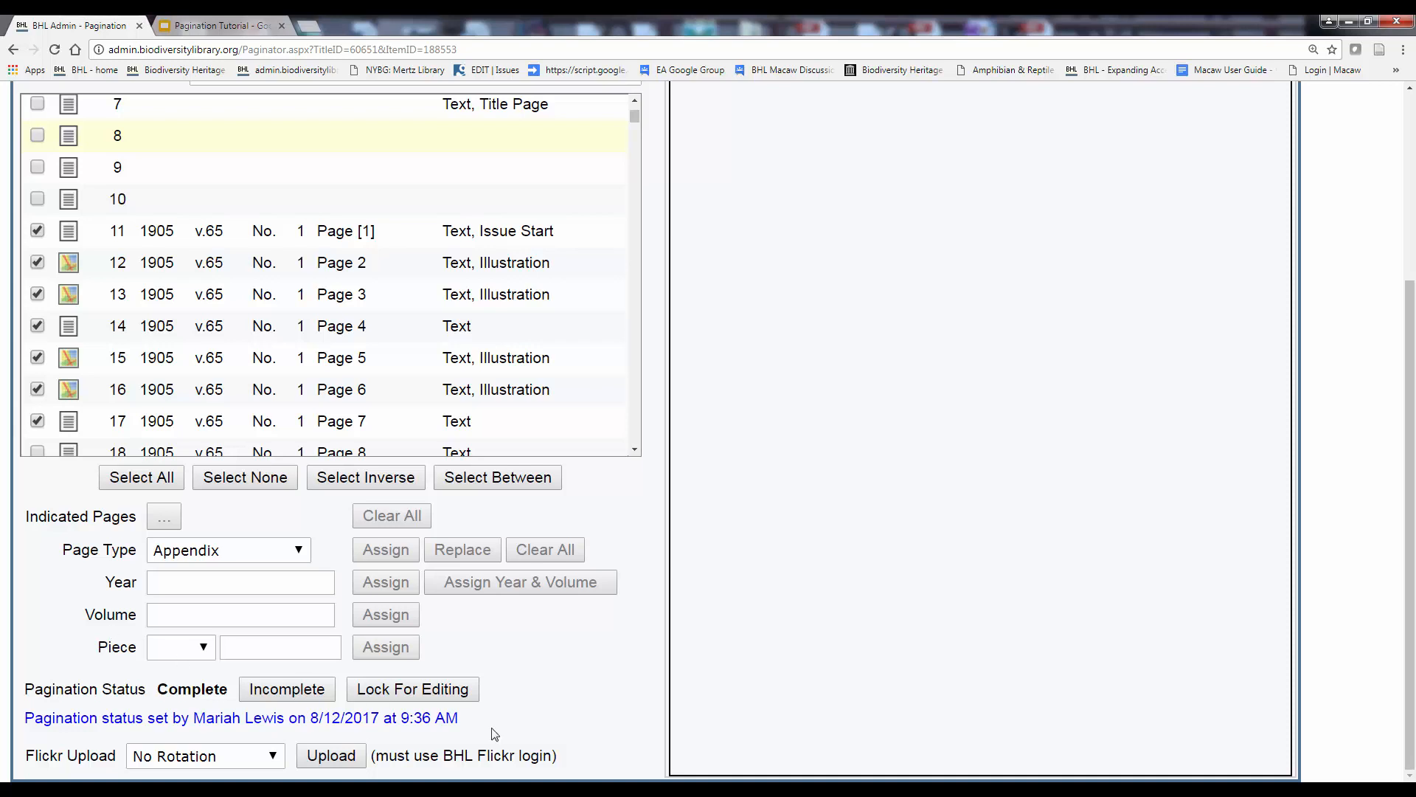
pyautogui.click(441, 691)
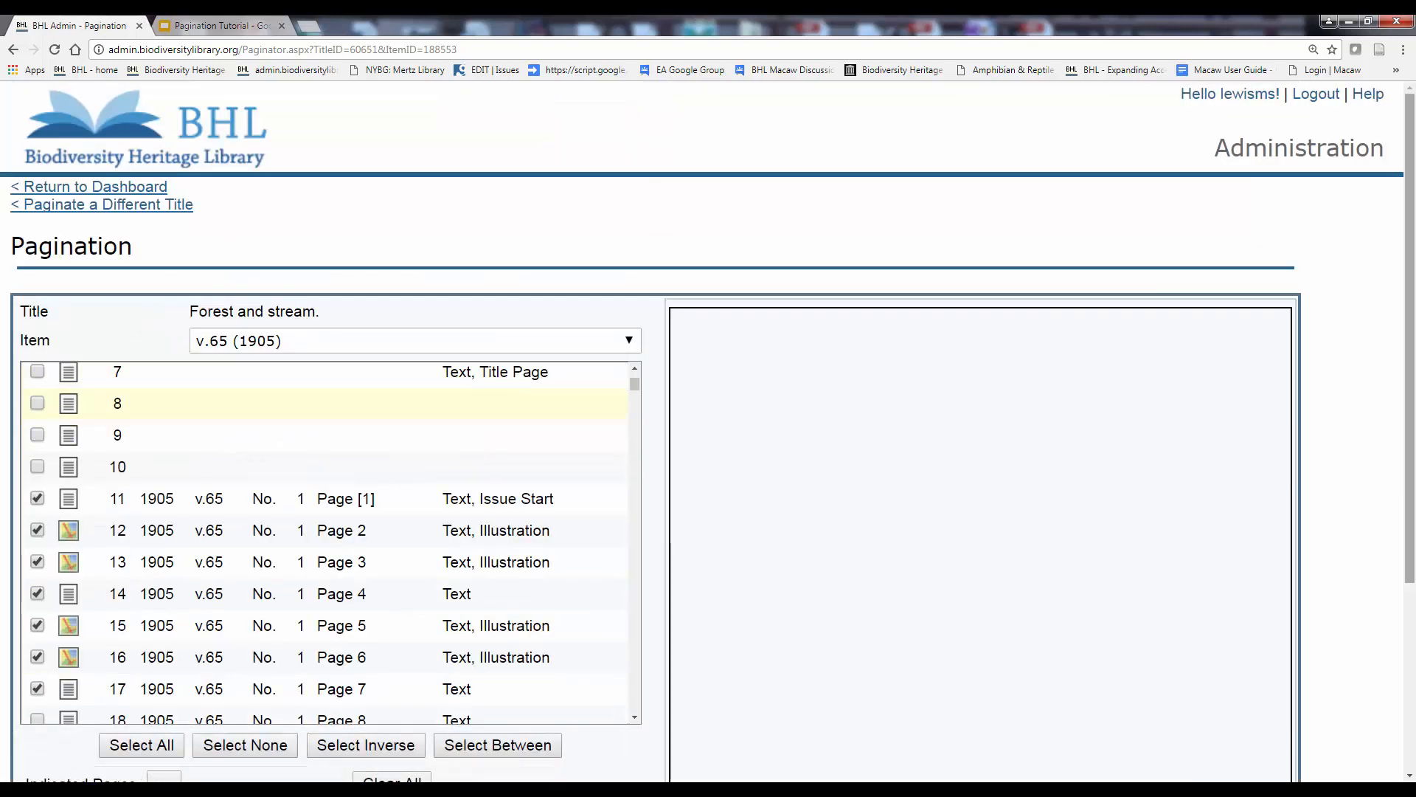
pyautogui.moveTo(1413, 219); pyautogui.dragTo(1411, 472)
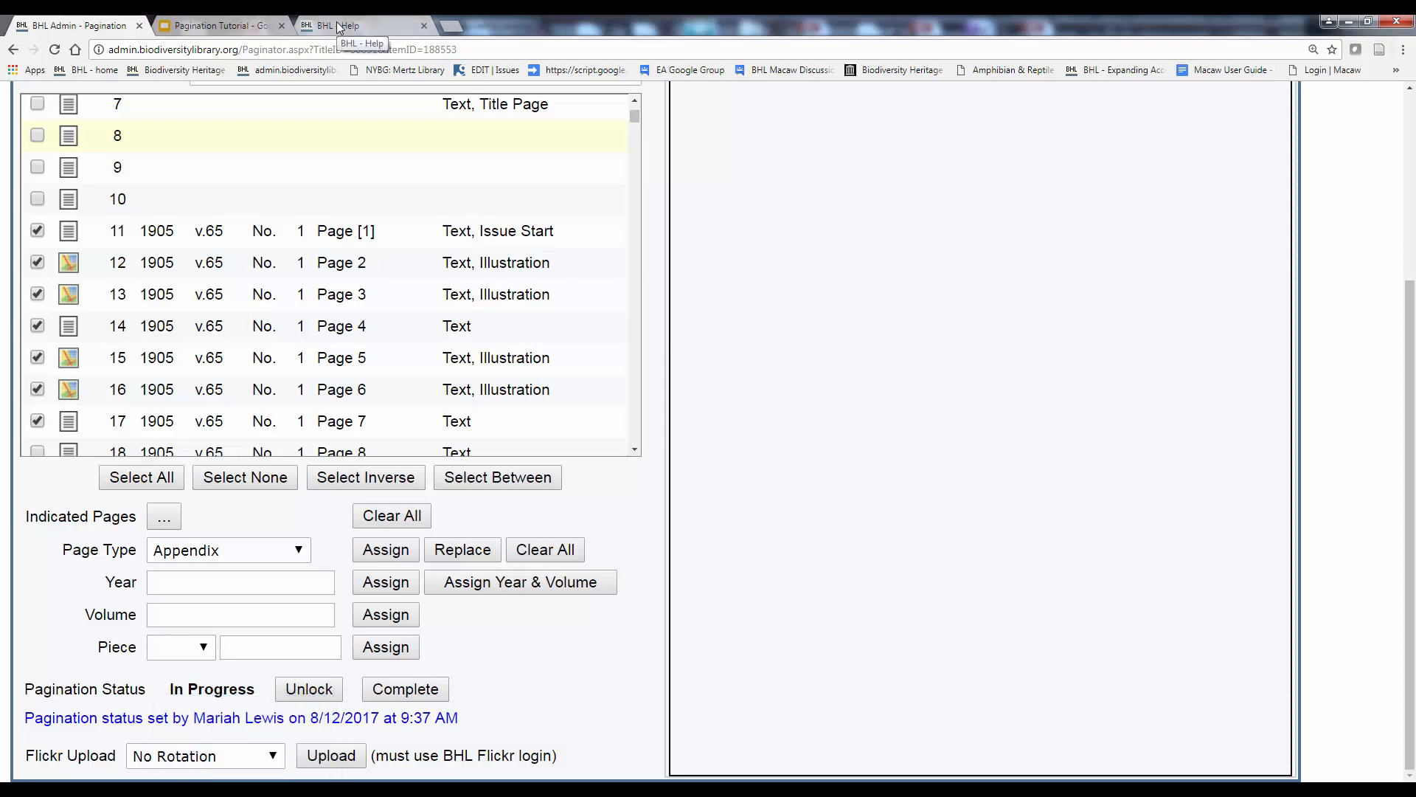
# - Switch to the BHL Help wiki page and open the Pagination document for paginating an item
pyautogui.click(336, 25)
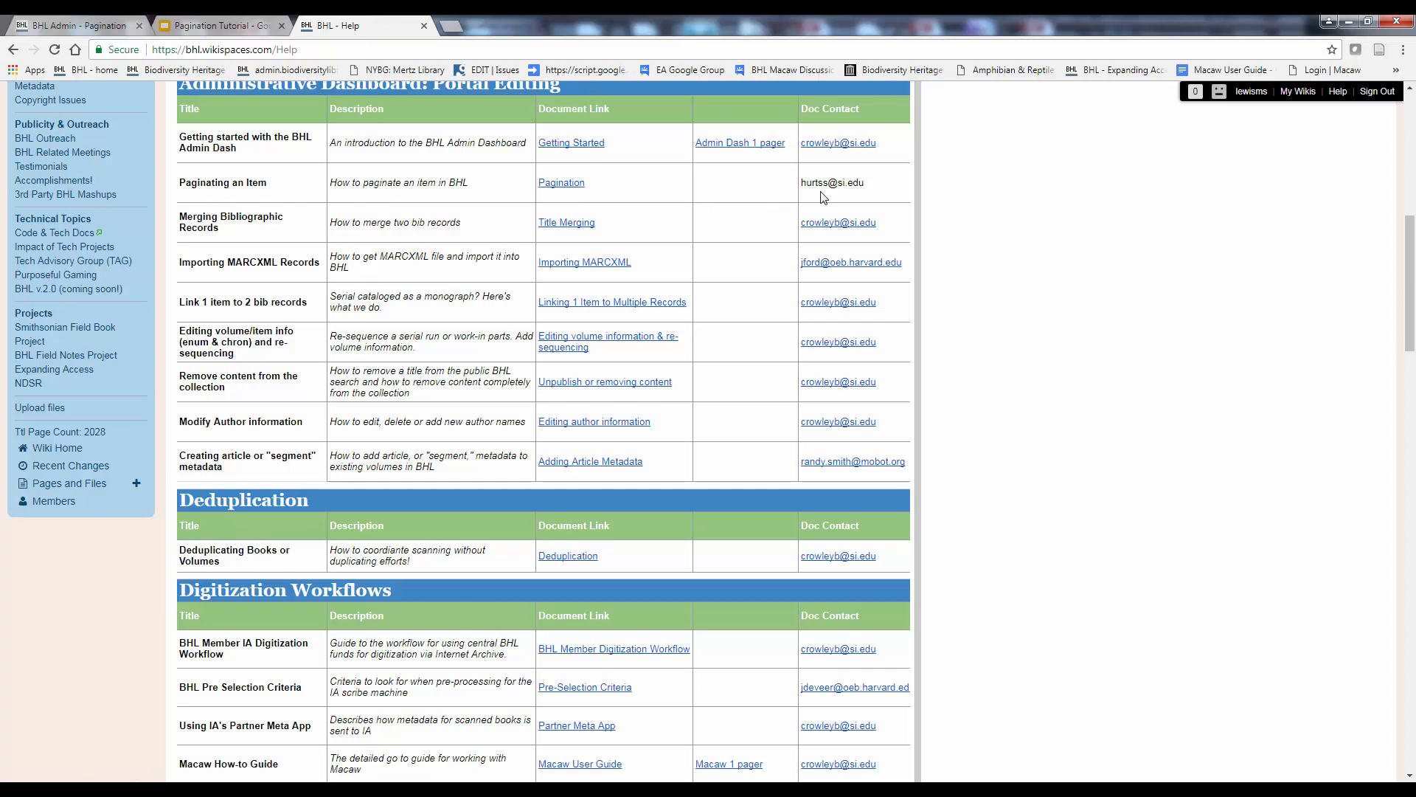
pyautogui.click(571, 185)
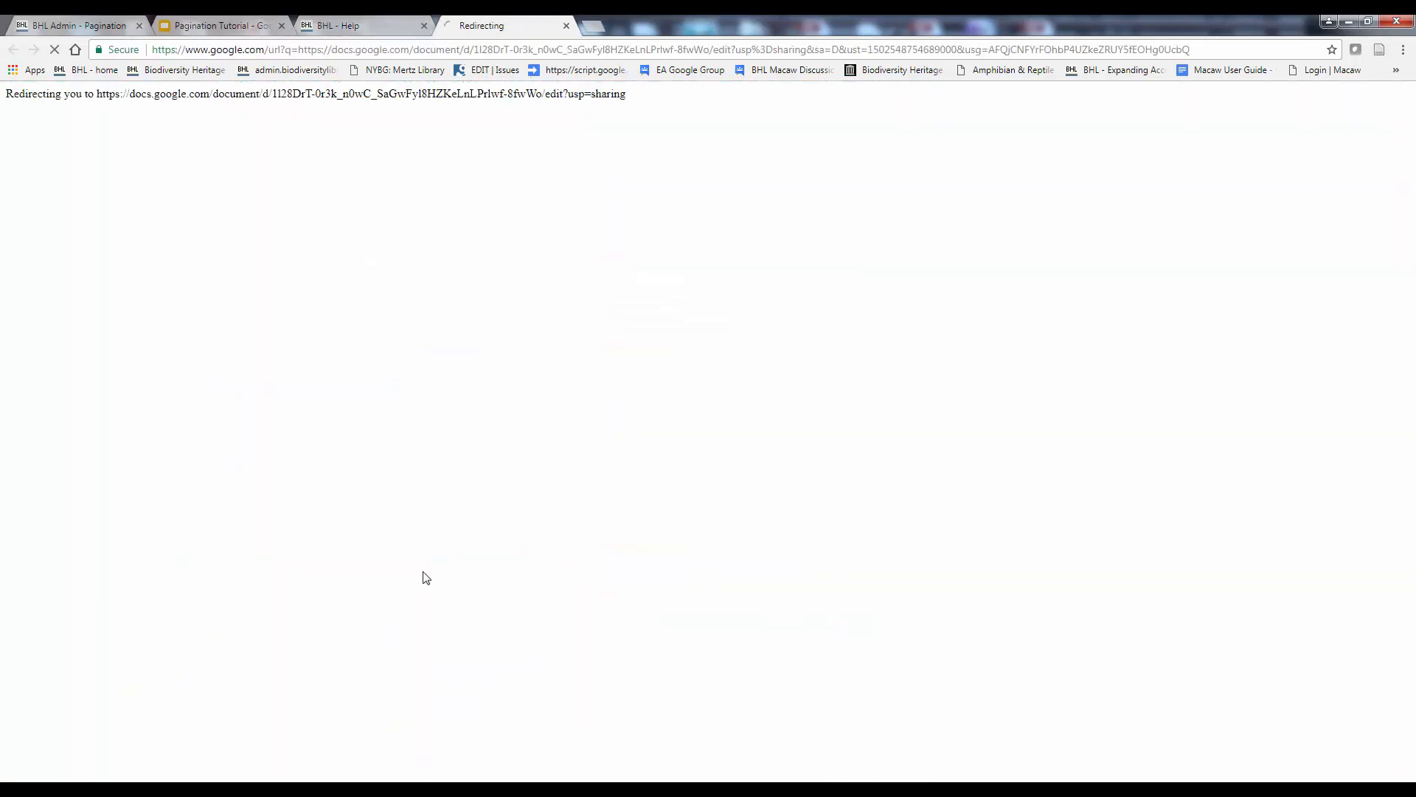